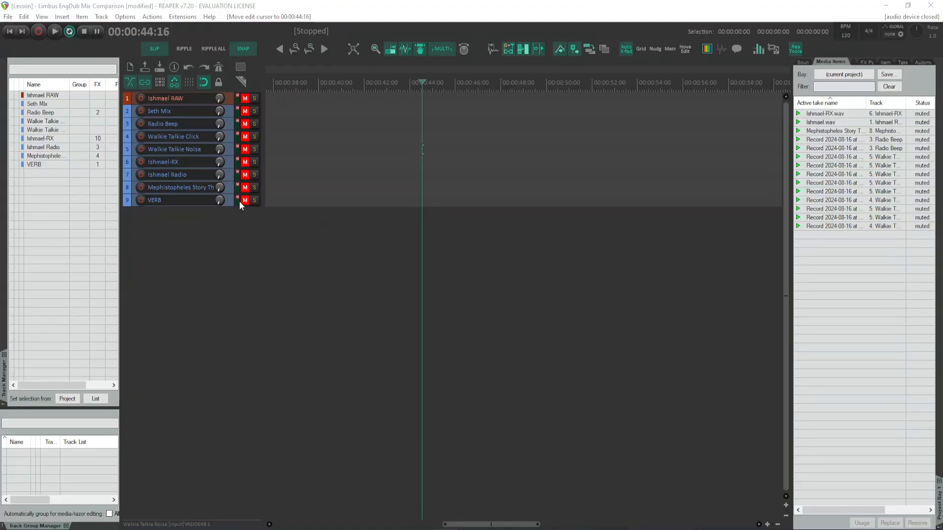
Step: Import both WAYFINDER 8.16 WAV files at 00:00:40:00, using the same time position on separate tracks
left_click(319, 245)
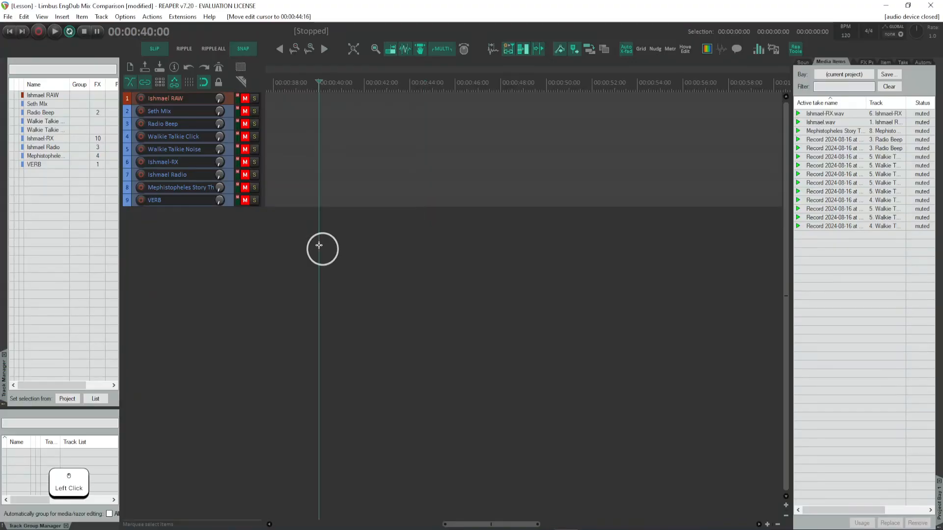
key("Insert")
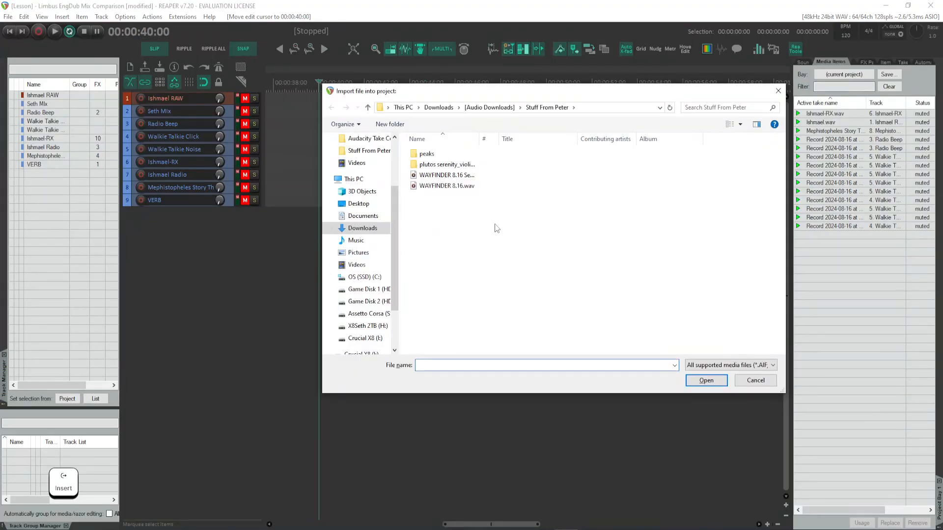
left_click(442, 186)
left_click(444, 175, "shift")
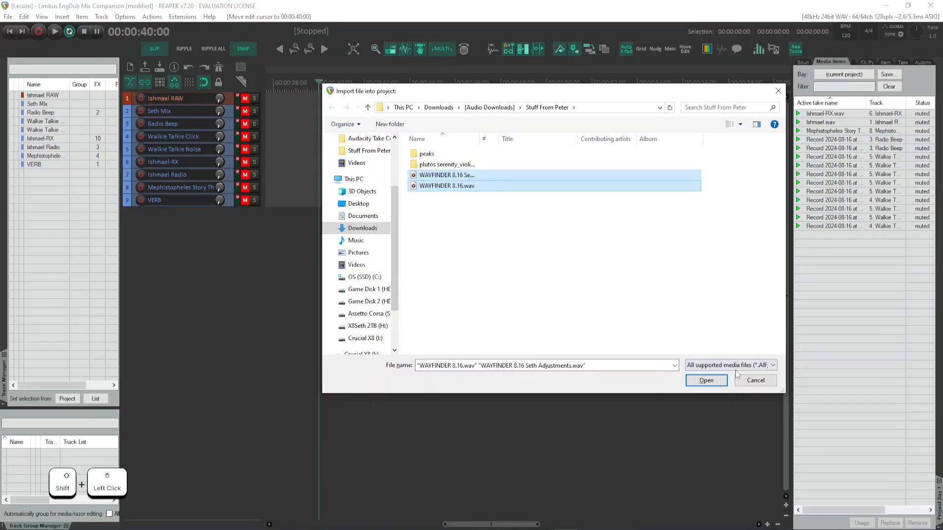
left_click(706, 381)
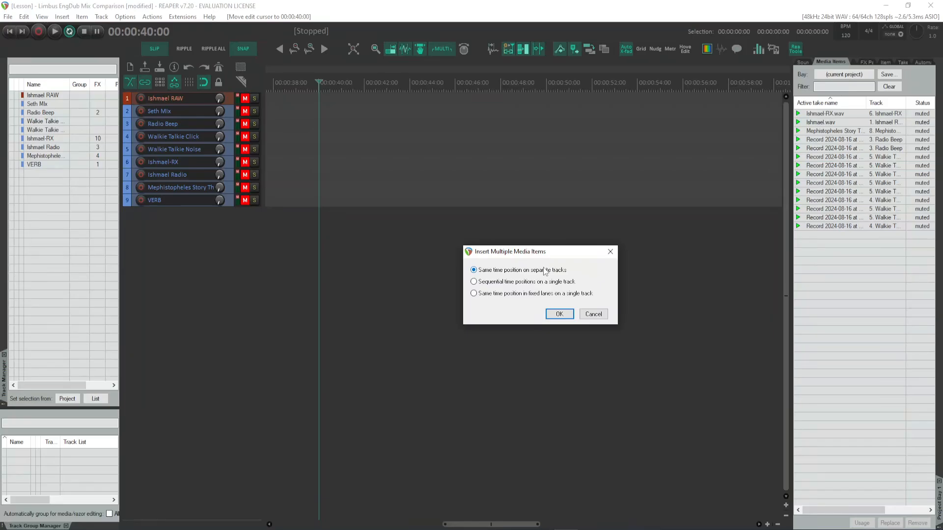
left_click(502, 283)
left_click(474, 269)
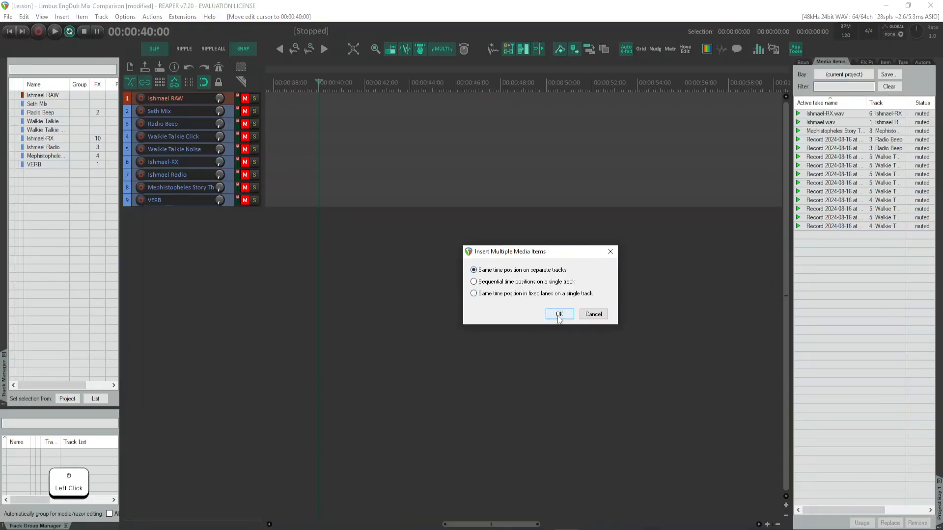
left_click(559, 316)
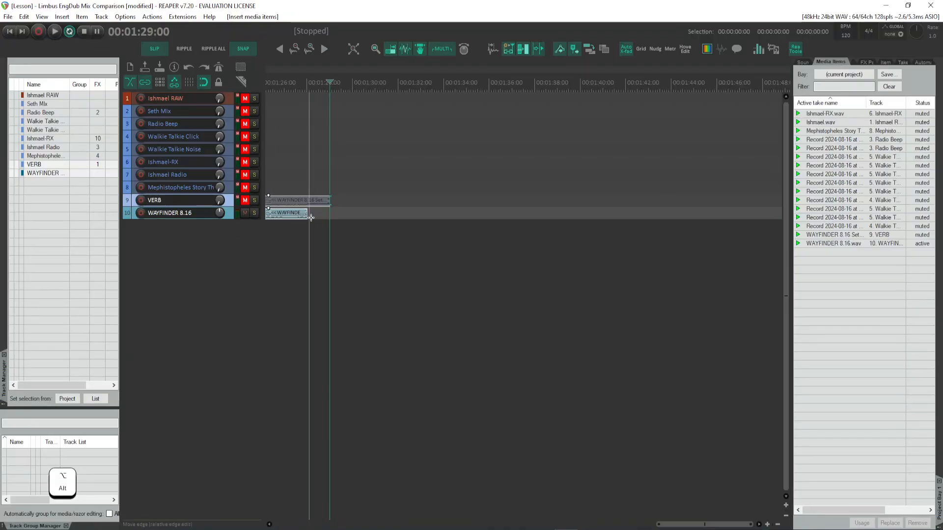
Step: Select the VERB and WAYFINDER 8.16 tracks together and zoom in vertically on all tracks
left_click(229, 202)
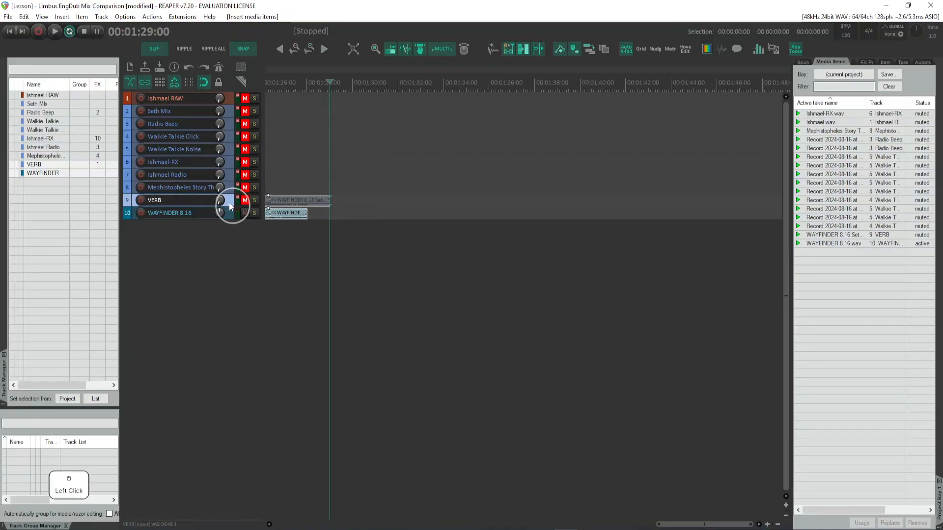
left_click(231, 219)
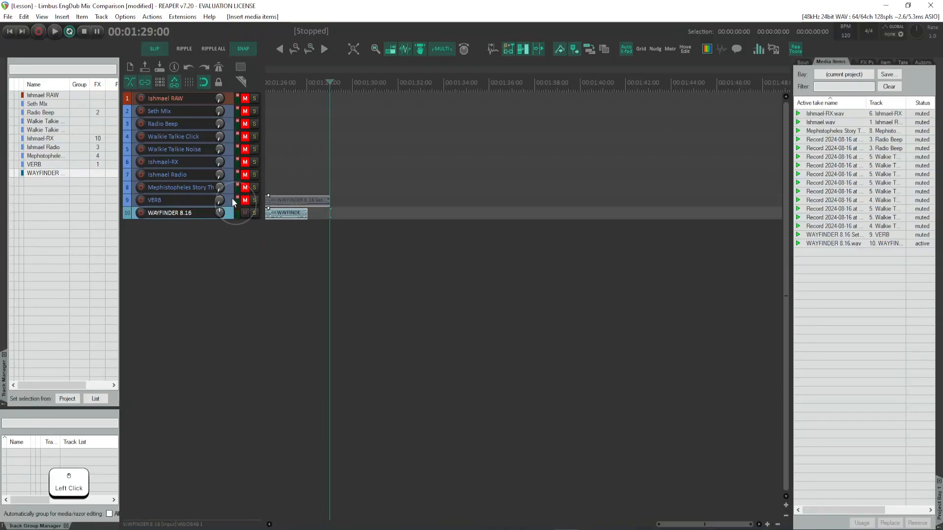
left_click(231, 198)
left_click(231, 216)
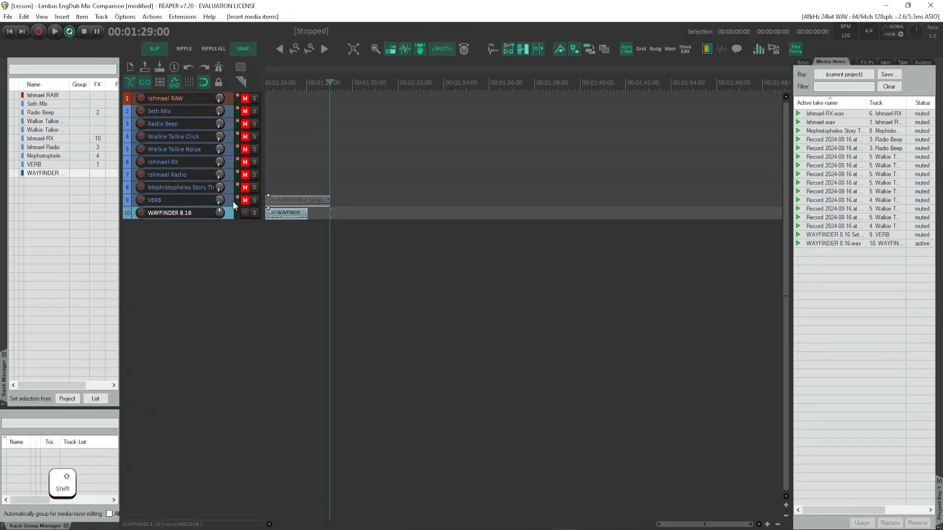
left_click(229, 202, "shift")
scroll(269, 253, "up", 3, "ctrl")
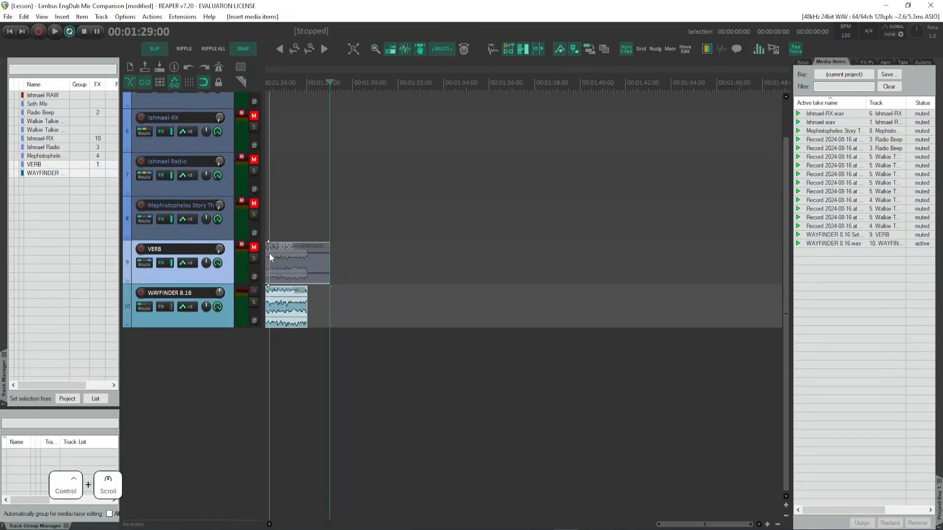
scroll(270, 253, "up", 3, "ctrl")
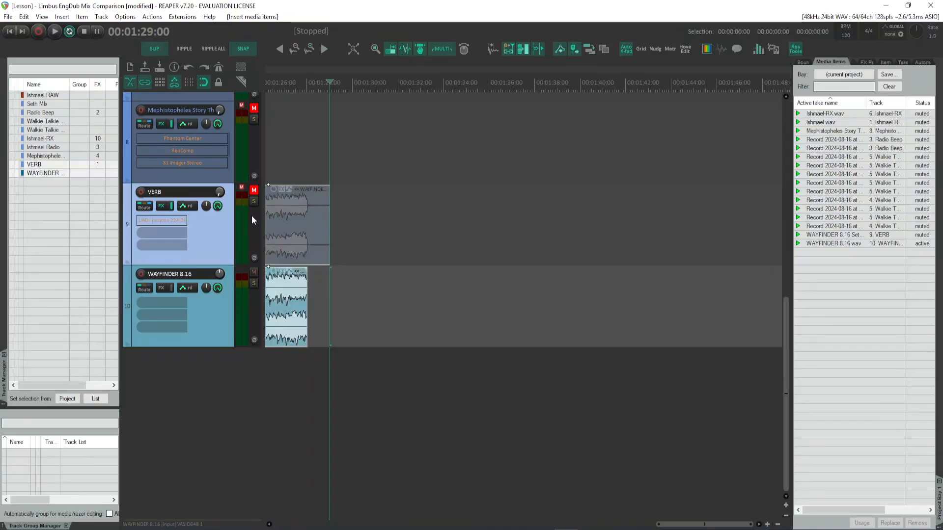
Step: Vary the height of only the two selected tracks, VERB and WAYFINDER 8.16, shrinking and enlarging them several times
key("ctrl")
scroll(220, 245, "down", 2, "ctrl+shift")
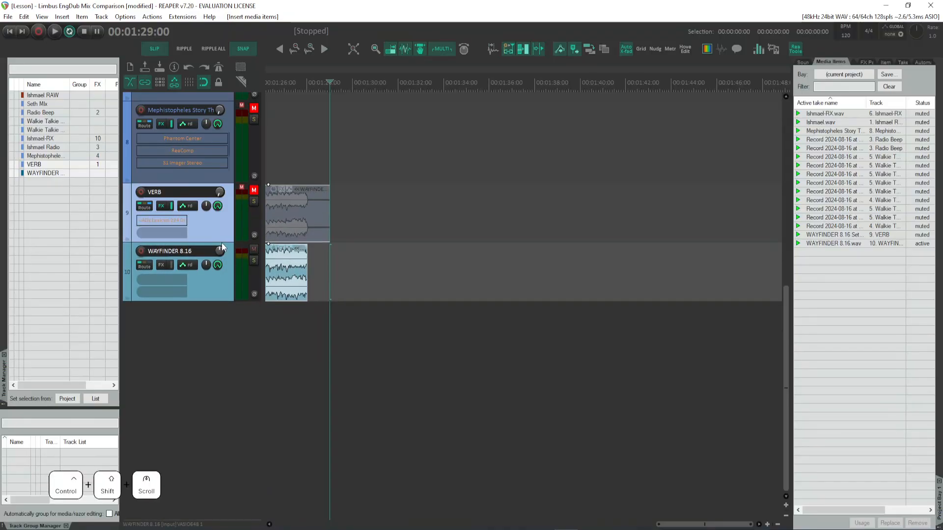
scroll(222, 243, "down", 2, "ctrl+shift")
scroll(222, 243, "up", 2, "ctrl+shift")
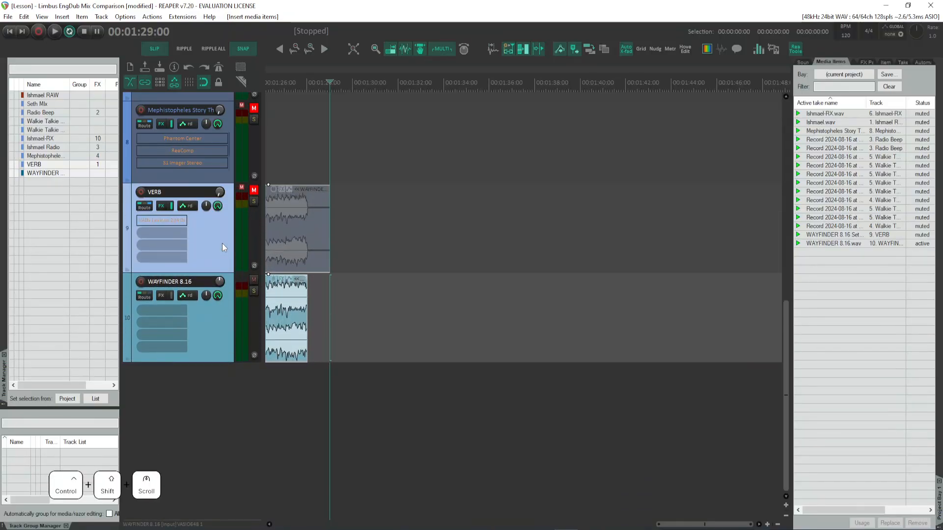
scroll(223, 243, "down", 2, "ctrl+shift")
scroll(222, 243, "up", 2, "ctrl+shift")
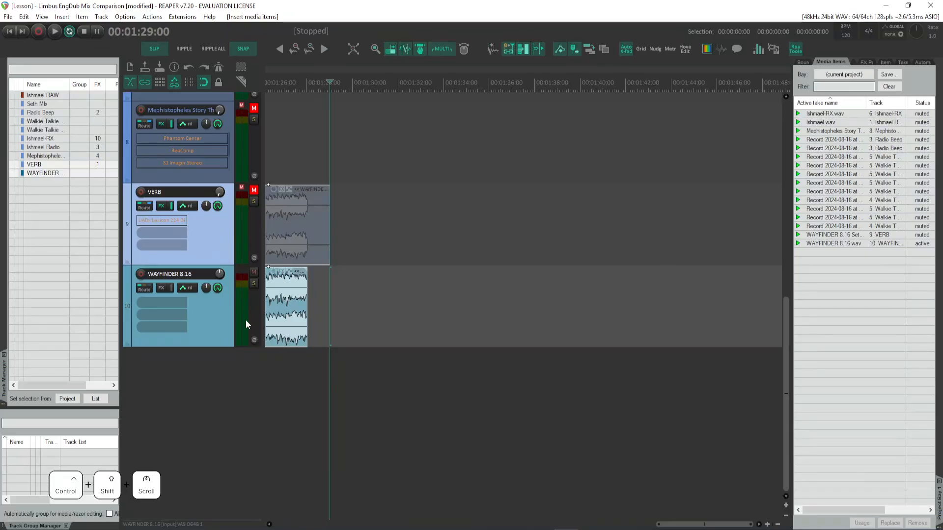
scroll(217, 257, "down", 3, "ctrl+shift")
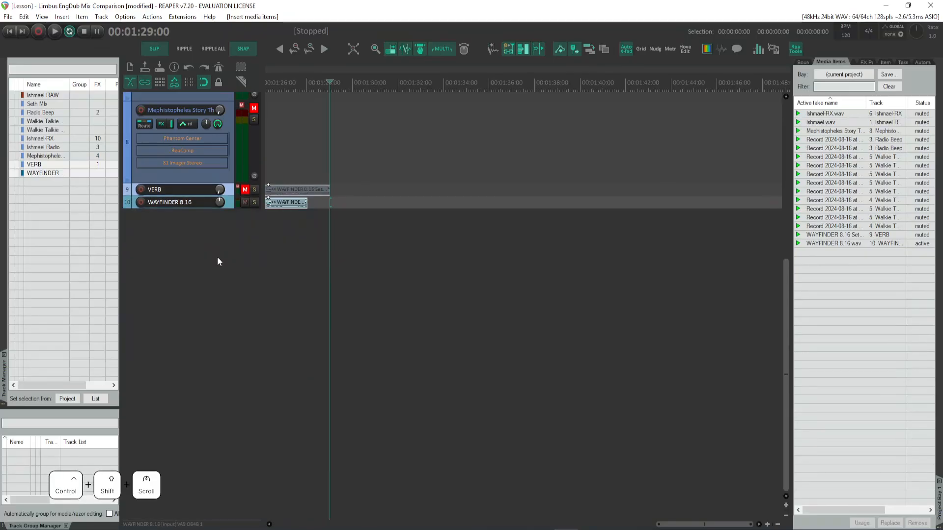
scroll(221, 265, "up", 2, "ctrl+shift")
Step: Zoom all tracks vertically in and out, ending with every track collapsed to its minimum height
scroll(223, 249, "down", 4, "ctrl")
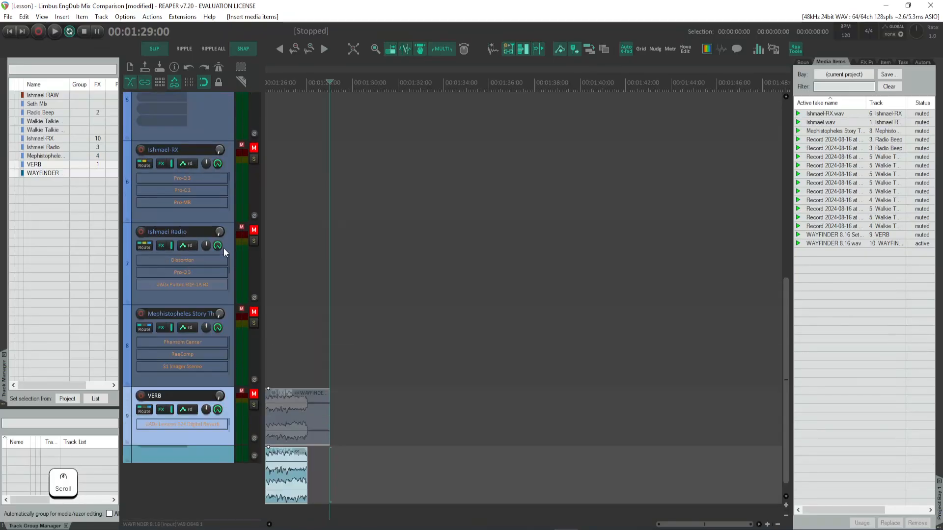
scroll(225, 248, "down", 2, "ctrl")
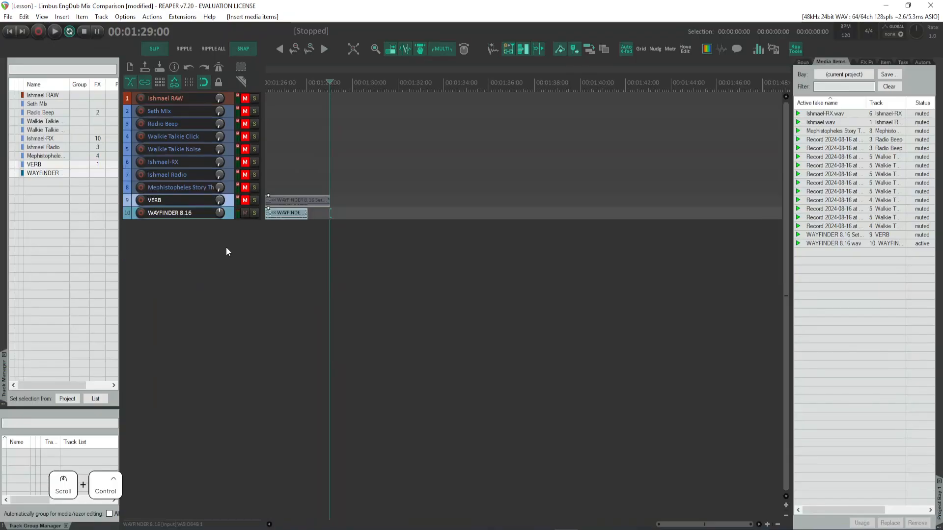
scroll(226, 247, "up", 1, "ctrl")
scroll(225, 258, "down", 1, "ctrl")
scroll(225, 258, "up", 2, "ctrl")
scroll(225, 258, "down", 1, "ctrl")
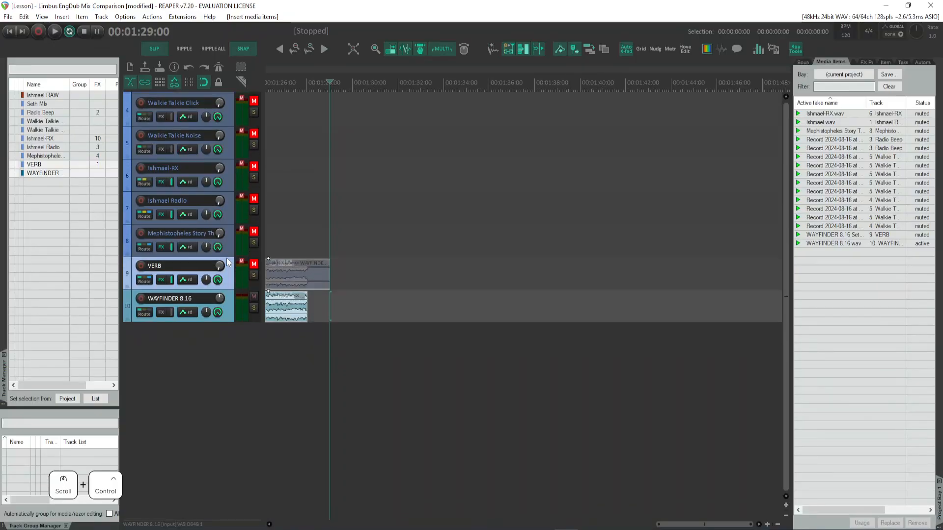
scroll(226, 258, "up", 1, "ctrl")
scroll(238, 291, "down", 1, "ctrl")
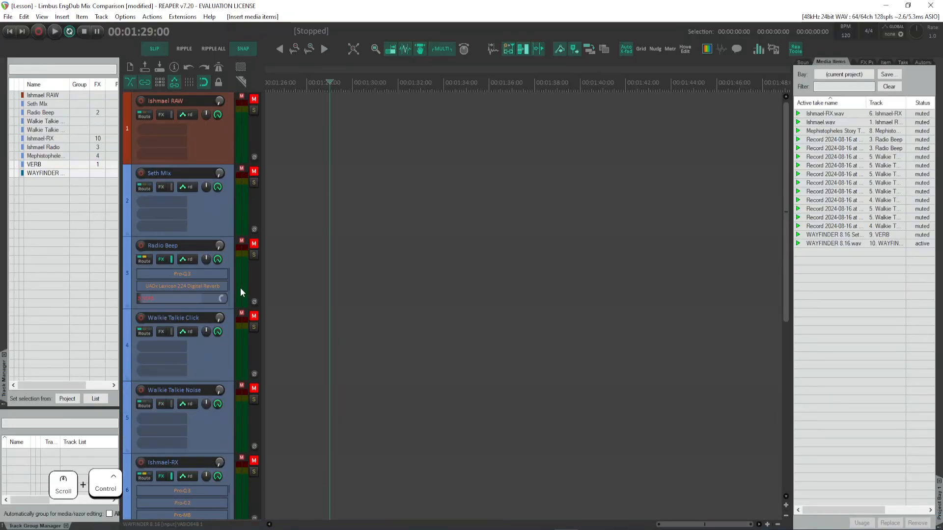
scroll(240, 287, "down", 3, "ctrl")
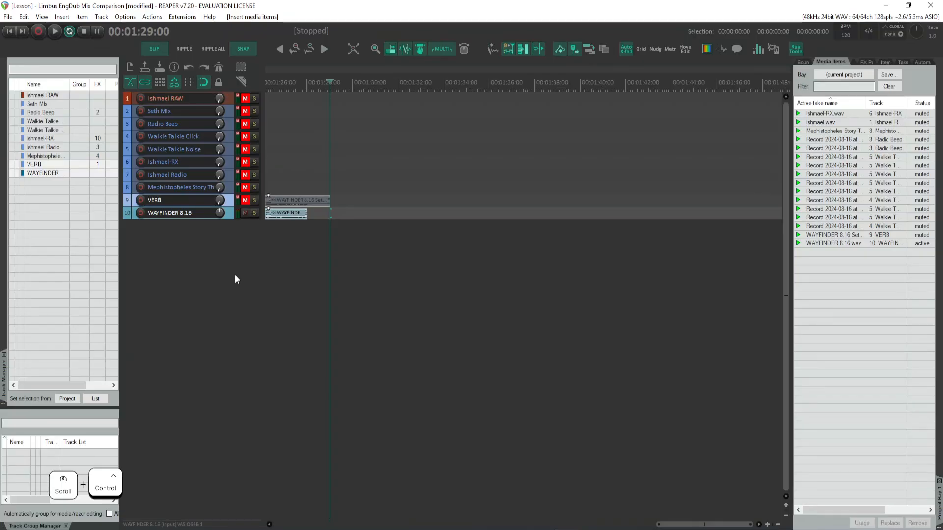
Step: Zoom the timeline in and out horizontally, then scroll along it and back to the project start
scroll(233, 275, "down", 3, "alt")
scroll(233, 274, "down", 2, "alt")
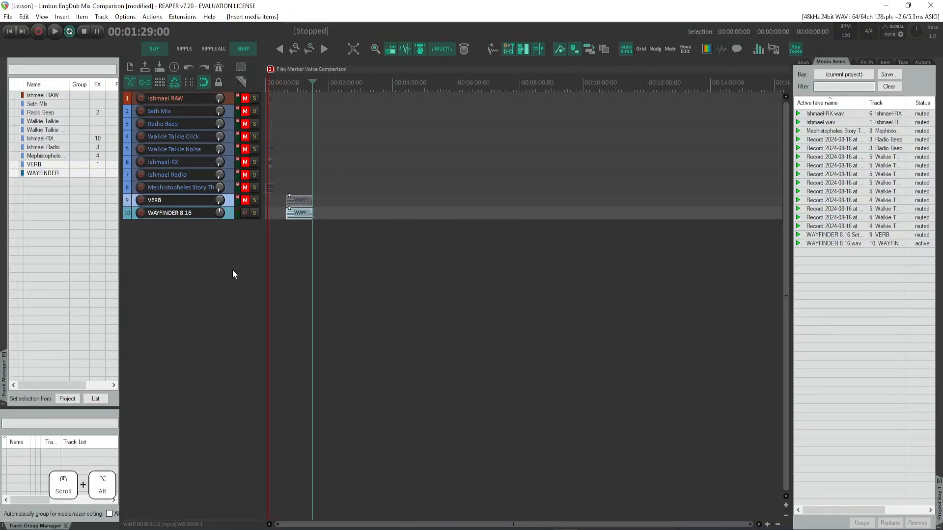
scroll(233, 274, "up", 7, "alt")
scroll(233, 275, "down", 6, "alt")
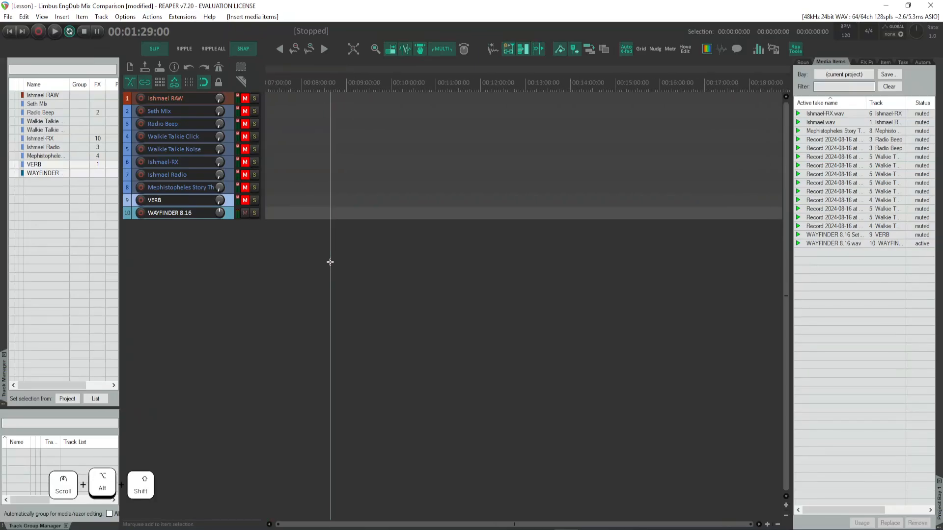
scroll(330, 263, "right", 4, "shift")
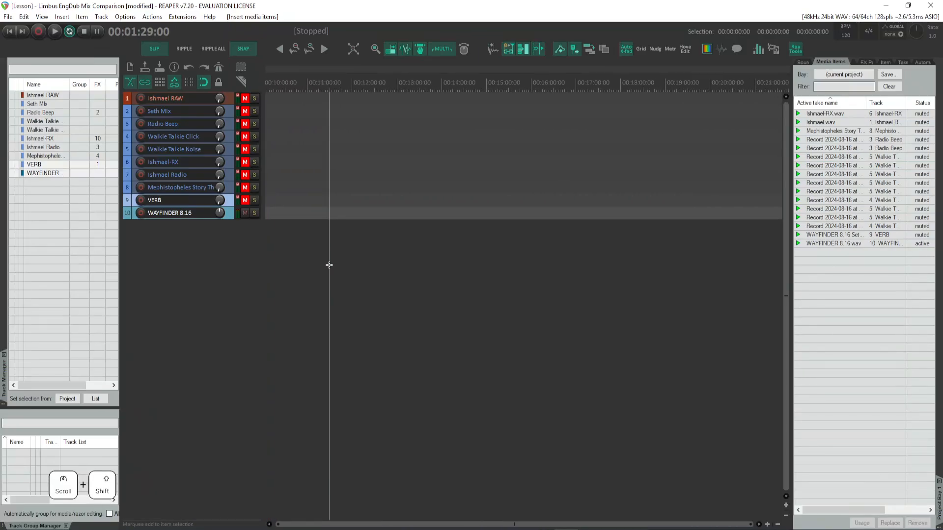
scroll(329, 265, "left", 4, "shift")
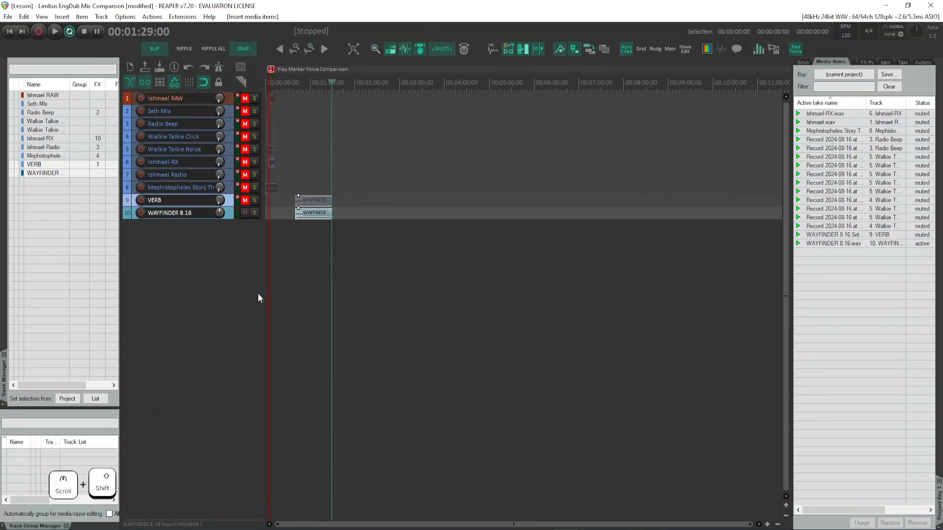
Step: Move the item on the WAYFINDER 8.16 track to start at about 00:01:05 and increase that track's height
left_click(190, 283)
left_click(319, 216)
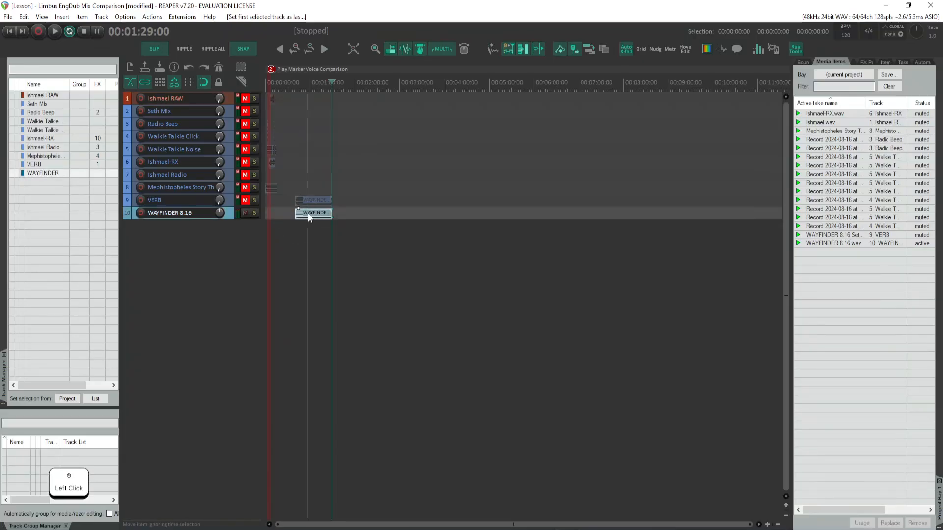
left_click_drag(309, 218, 329, 219)
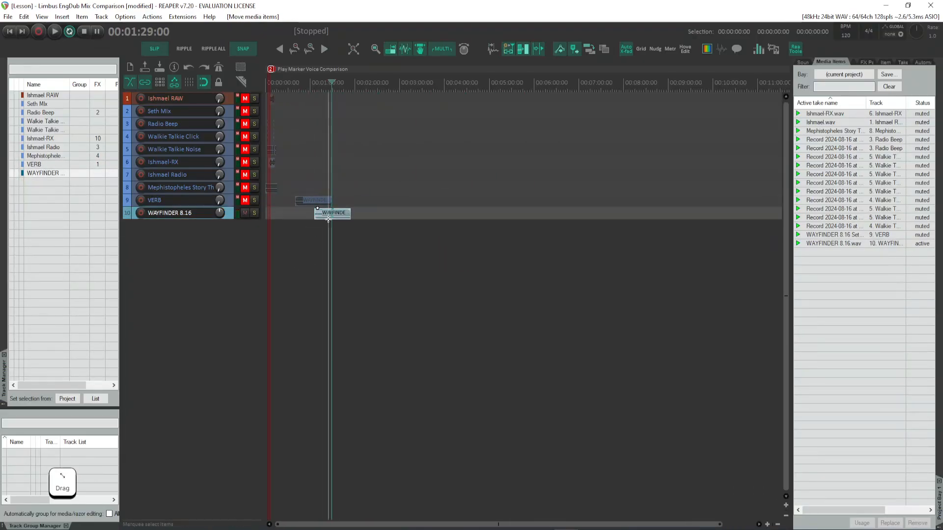
left_click(325, 219)
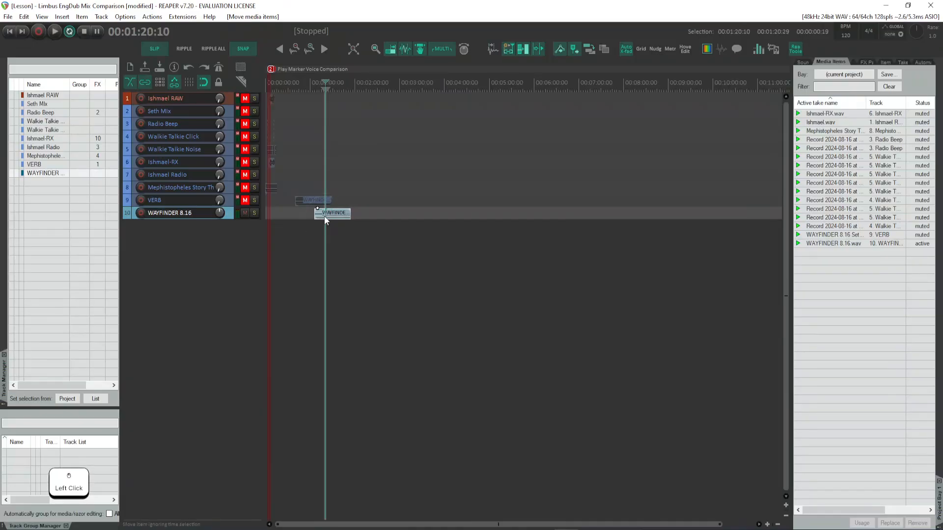
scroll(221, 224, "up", 2, "ctrl+shift")
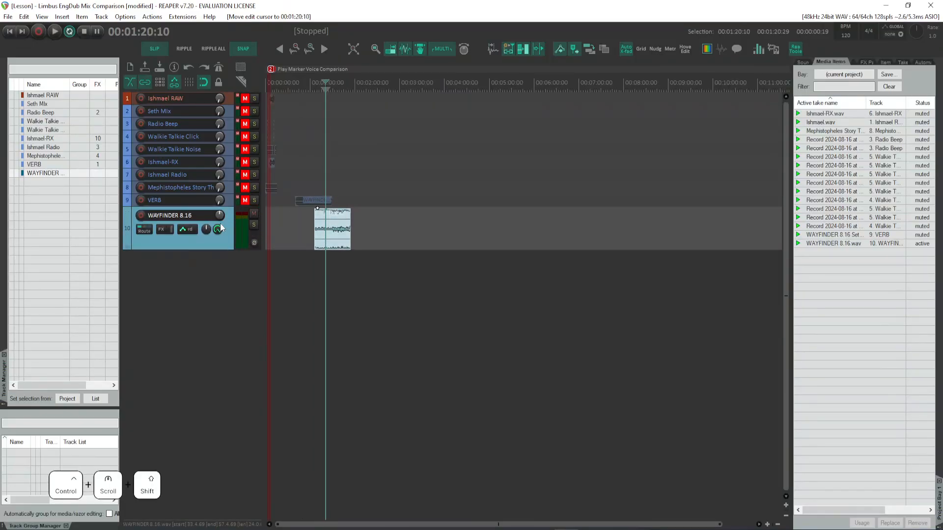
scroll(269, 275, "up", 1, "ctrl+shift")
Step: Move both imported WAYFINDER items to the start of the project and collapse the WAYFINDER 8.16 track's height
left_click(317, 203)
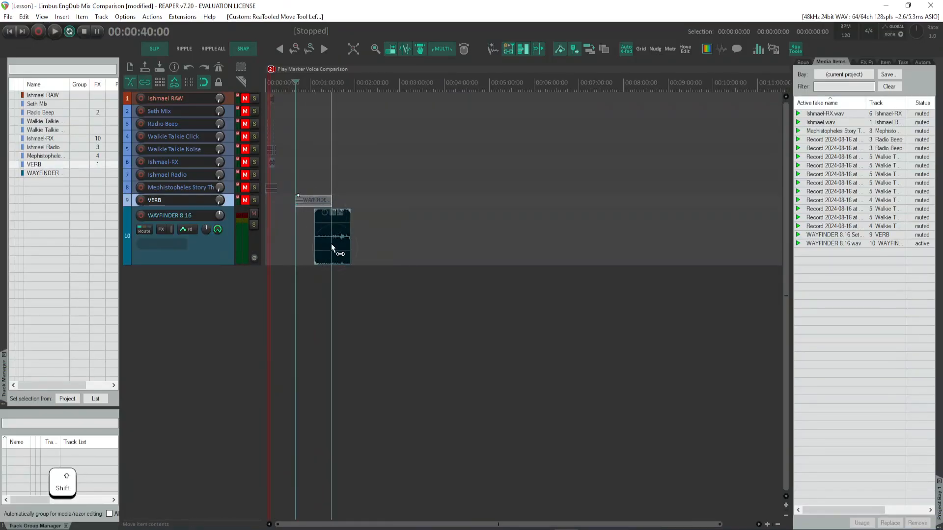
left_click(332, 248, "shift")
left_click_drag(332, 248, 282, 206)
left_click(354, 212)
left_click(286, 274)
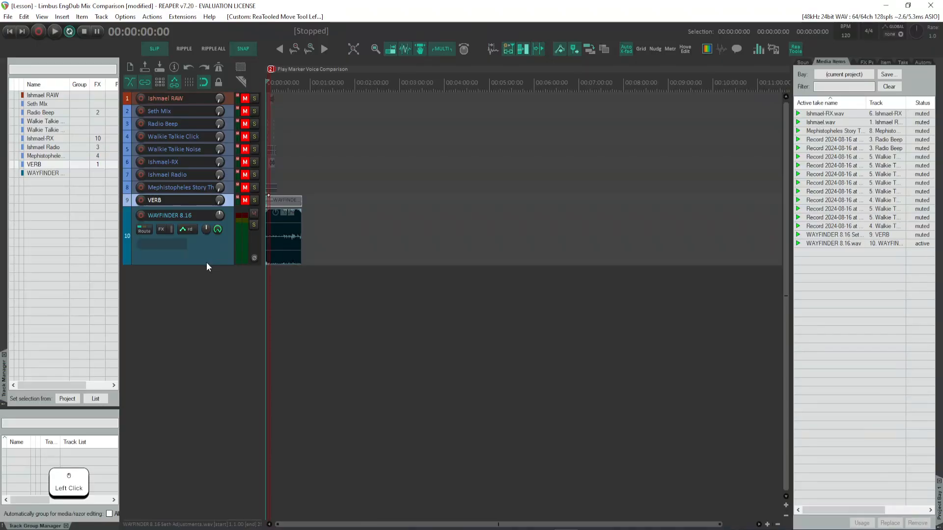
left_click_drag(207, 263, 210, 221)
left_click(337, 267)
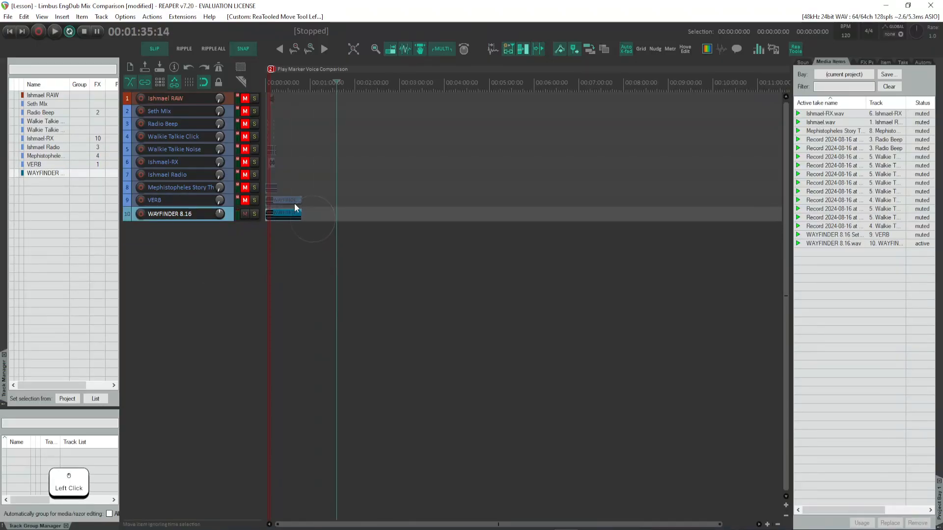
Step: From File Explorer, import both WAYFINDER 8.16 WAV files in Downloads > [Audio Downloads] near the project start, each on its own new track below the others
key("super+e")
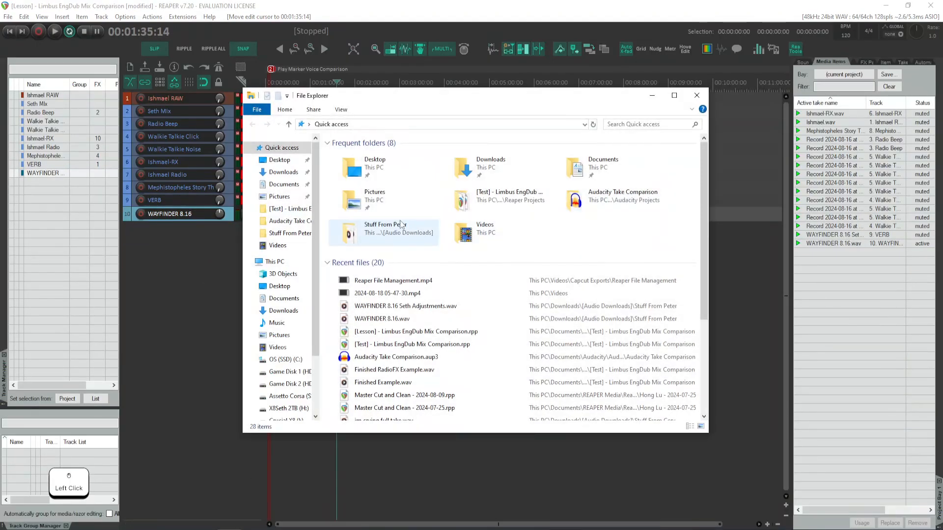
left_click(280, 172)
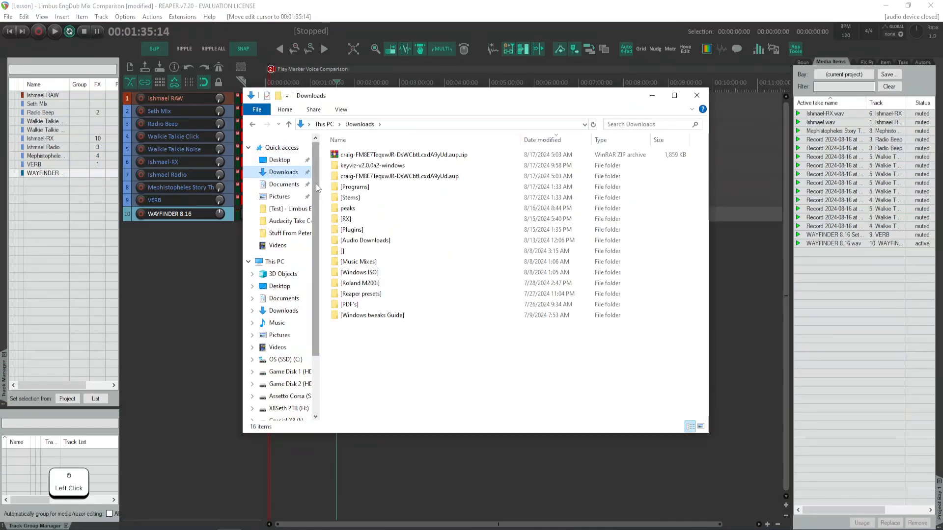
double_click(378, 240)
double_click(396, 198)
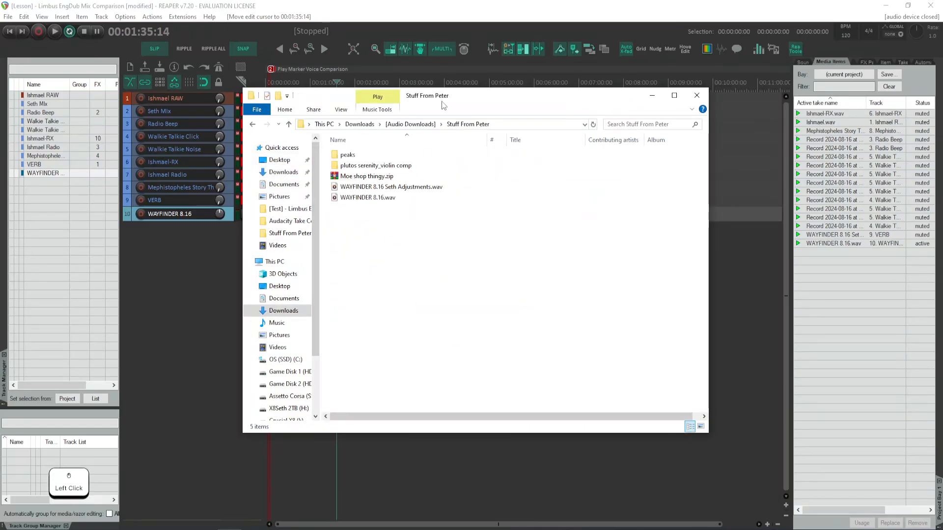
left_click_drag(442, 100, 674, 126)
left_click_drag(658, 276, 269, 233)
left_click(560, 312)
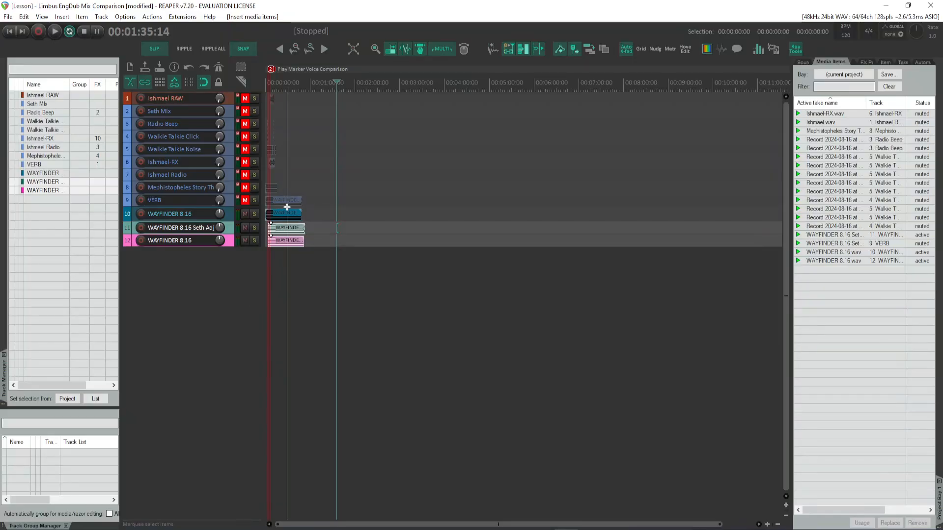
Step: Remove the three imported WAYFINDER tracks and delete the WAYFINDER item from the VERB track
left_click(227, 214, "shift")
right_click(227, 214)
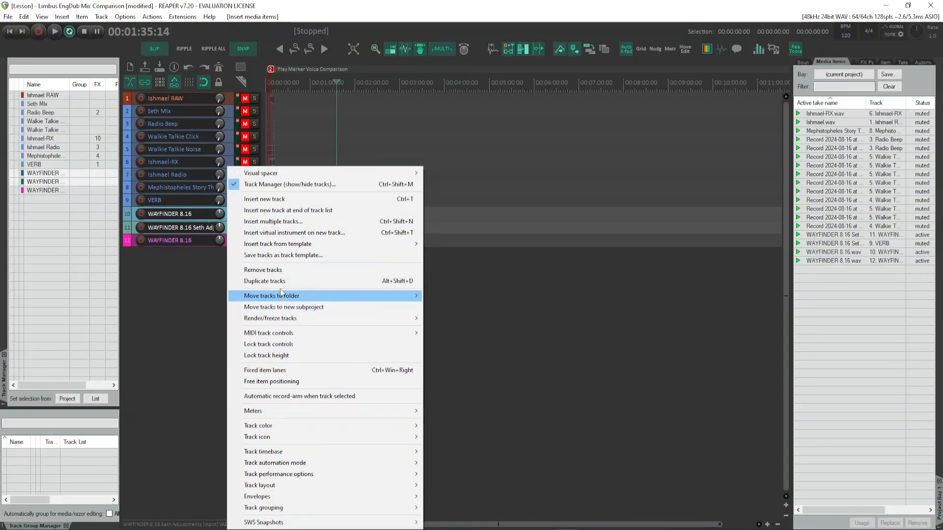
left_click(283, 270)
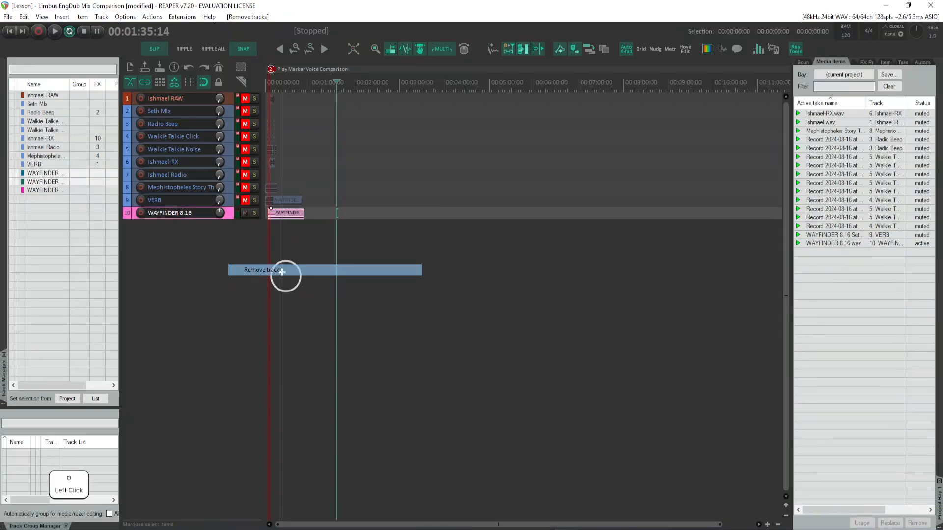
right_click(233, 215)
left_click(282, 270)
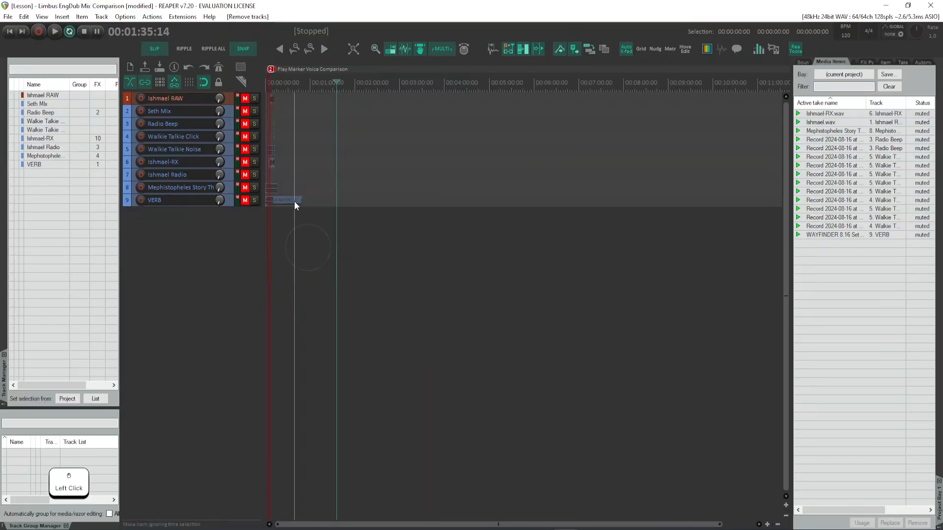
left_click(294, 205)
key("BackSpace")
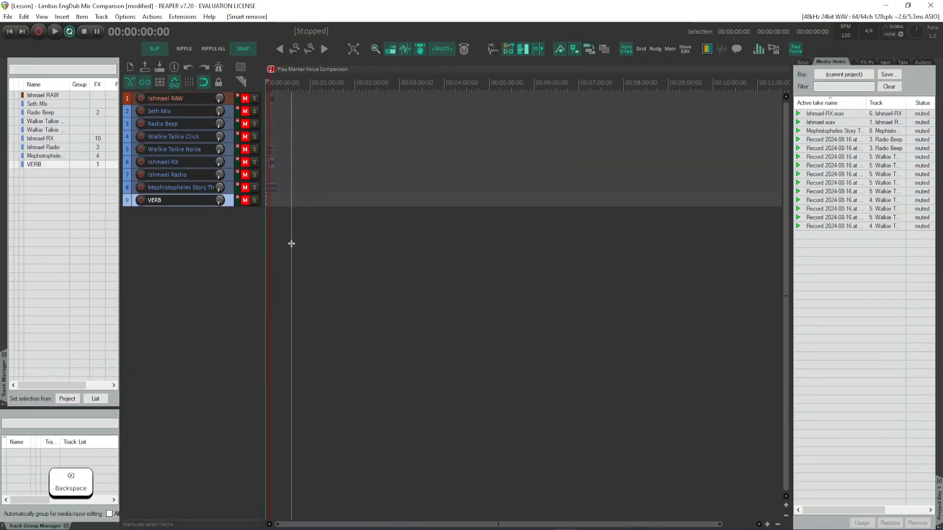
Step: Unmute all nine tracks, from Ishmael RAW down to VERB
scroll(304, 238, "up", 10)
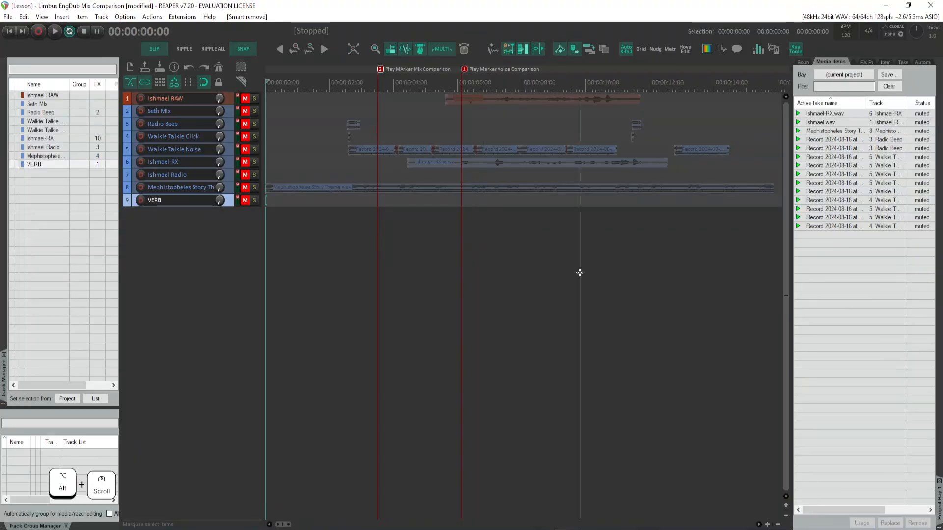
left_click_drag(250, 201, 246, 165)
left_click(232, 189)
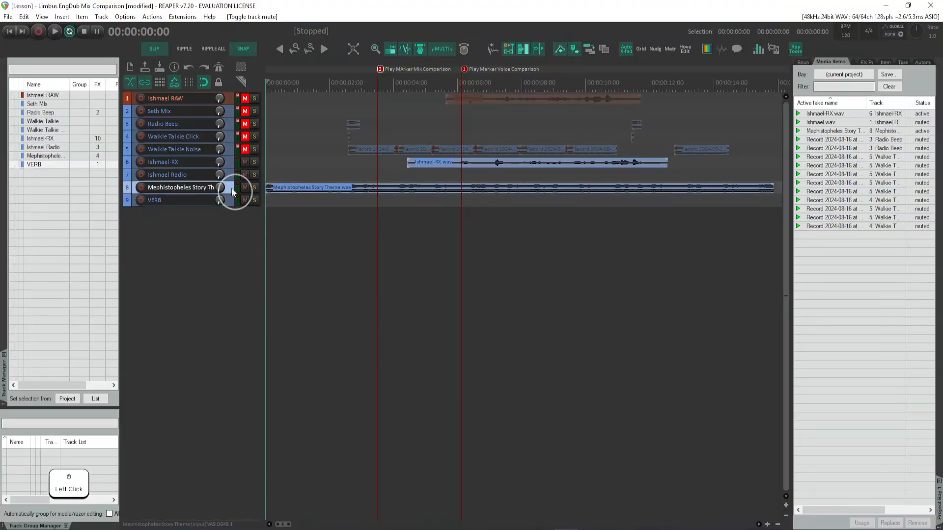
left_click(227, 191, "ctrl+shift")
left_click(227, 200, "shift")
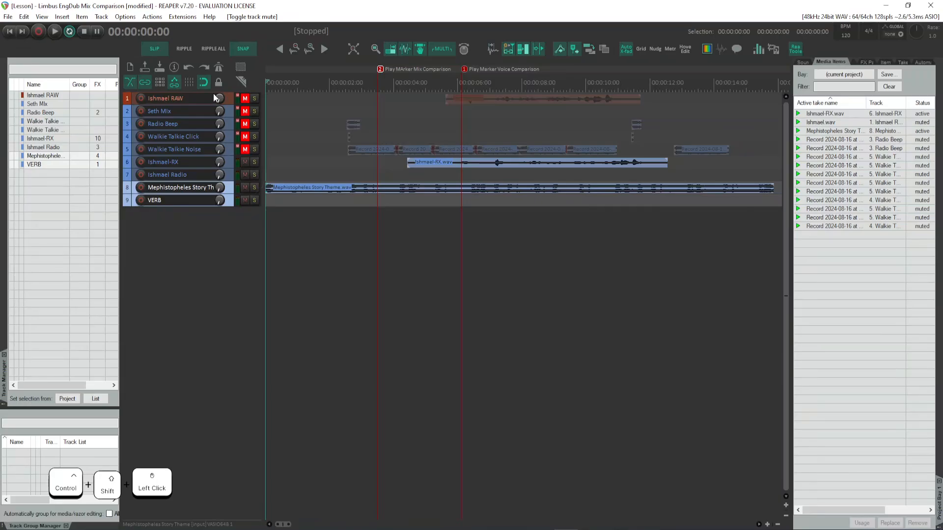
left_click(231, 200)
left_click(225, 100, "shift")
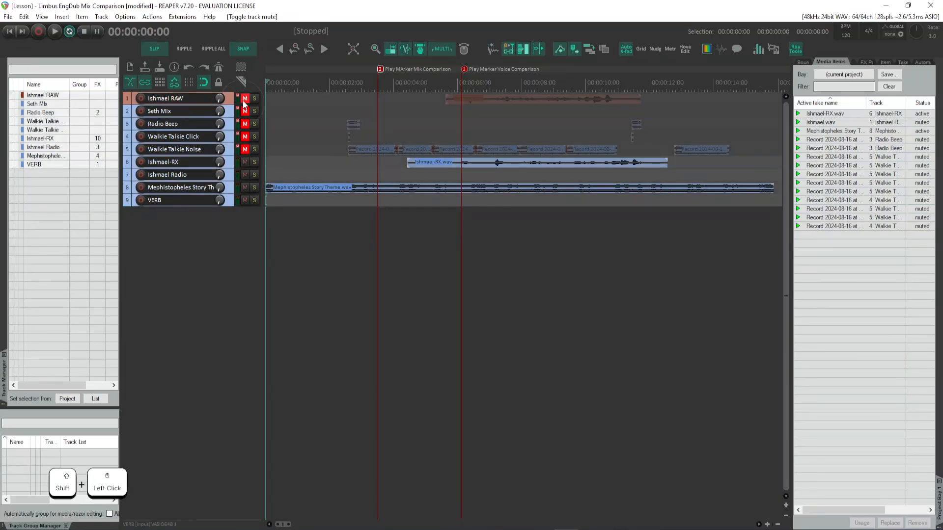
left_click(244, 103)
Step: Increase the height of all nine tracks so their waveforms and track controls are readable
left_click(461, 358)
scroll(569, 218, "up", 2)
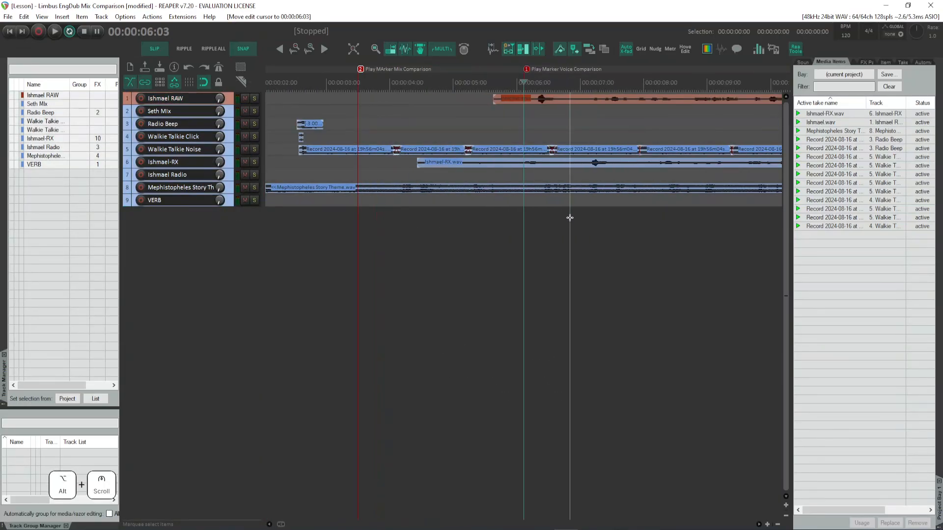
scroll(570, 216, "down", 2)
left_click(586, 191)
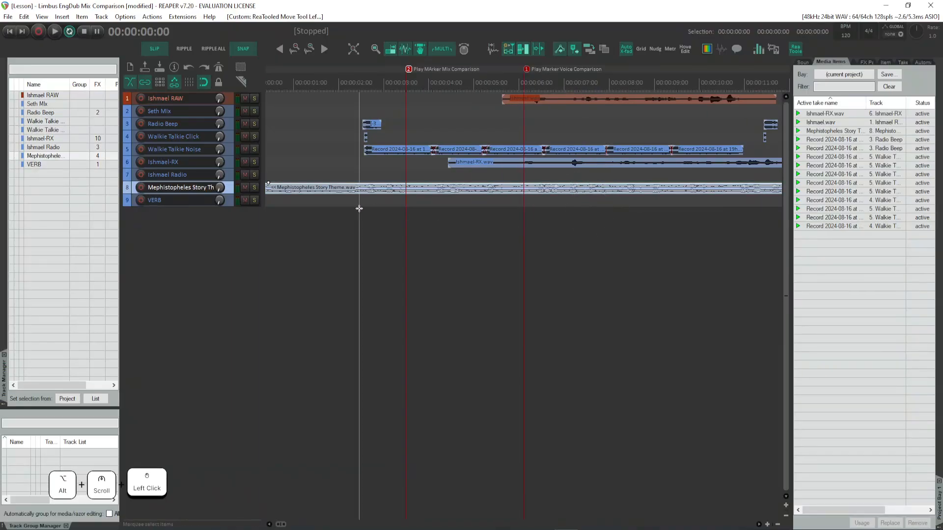
scroll(350, 232, "up", 1)
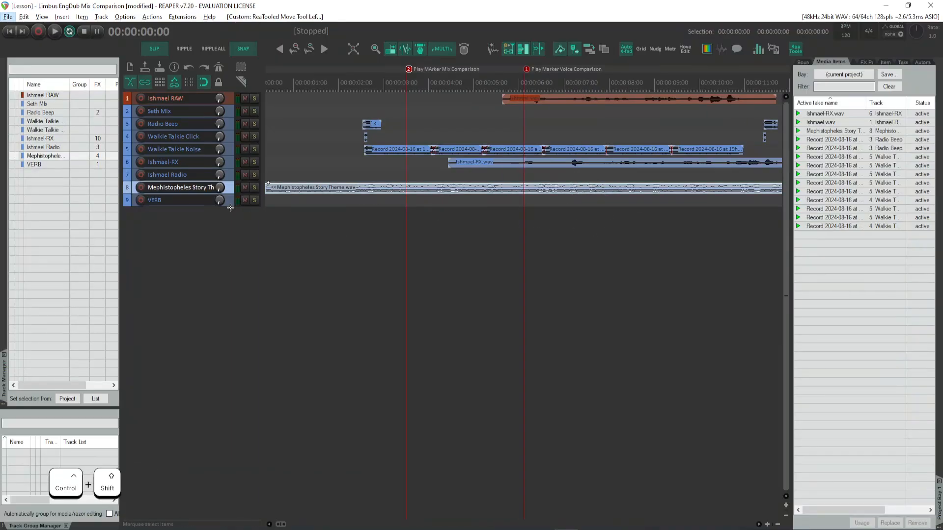
scroll(227, 202, "up", 4)
scroll(429, 292, "up", 1)
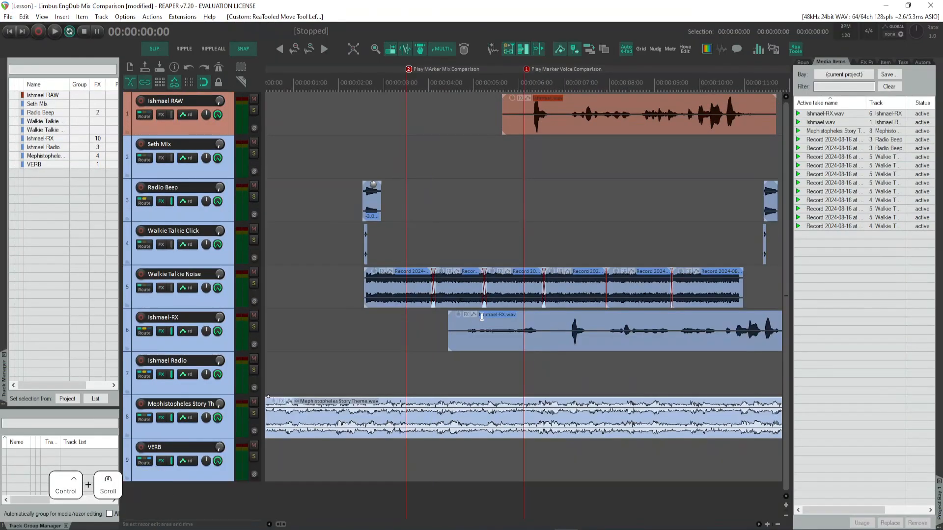
scroll(529, 348, "right", 3)
scroll(528, 349, "left", 3)
scroll(527, 350, "right", 1)
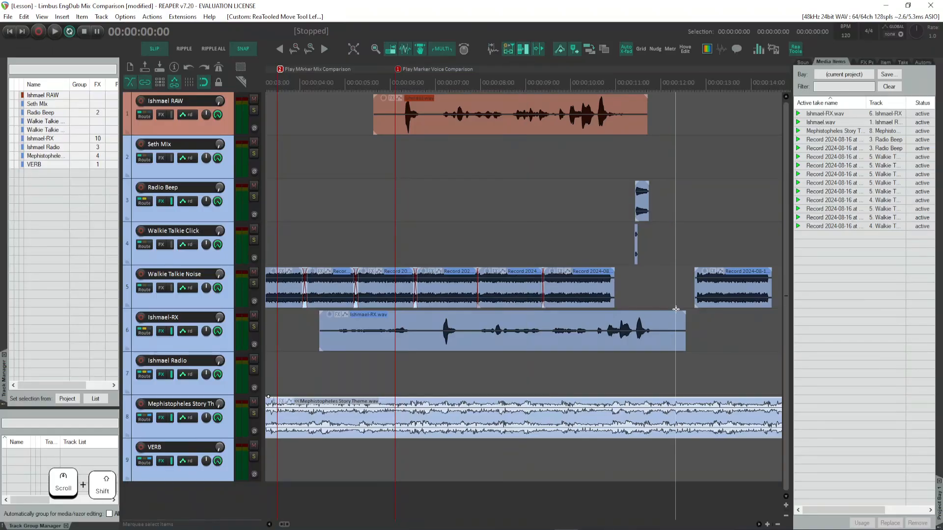
Step: Select the Ishmael-RX item and toggle the view zoom so that the item fills the arrange area
left_click(714, 326)
left_click(616, 340)
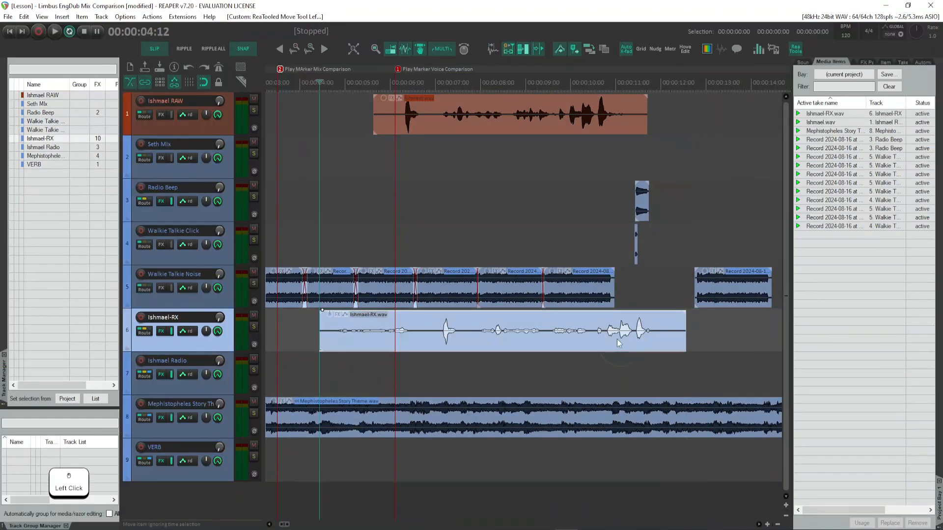
key("e")
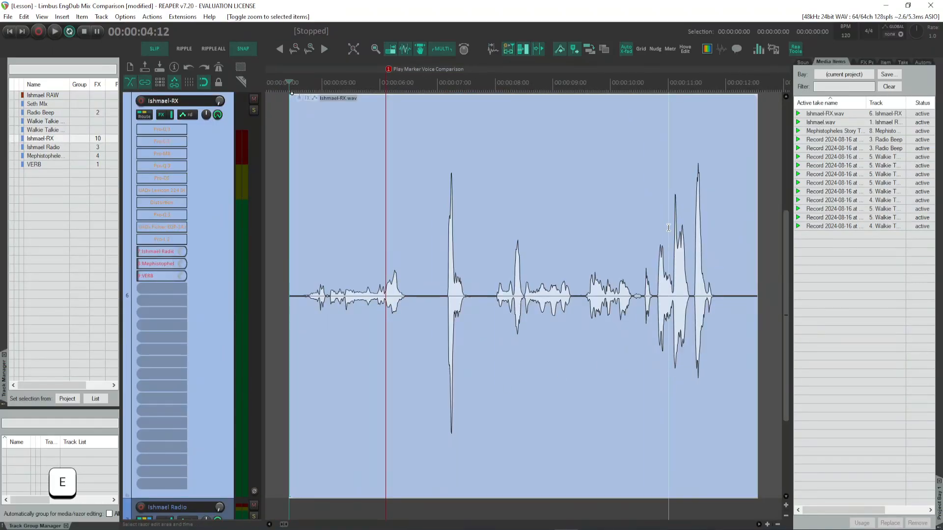
key("e")
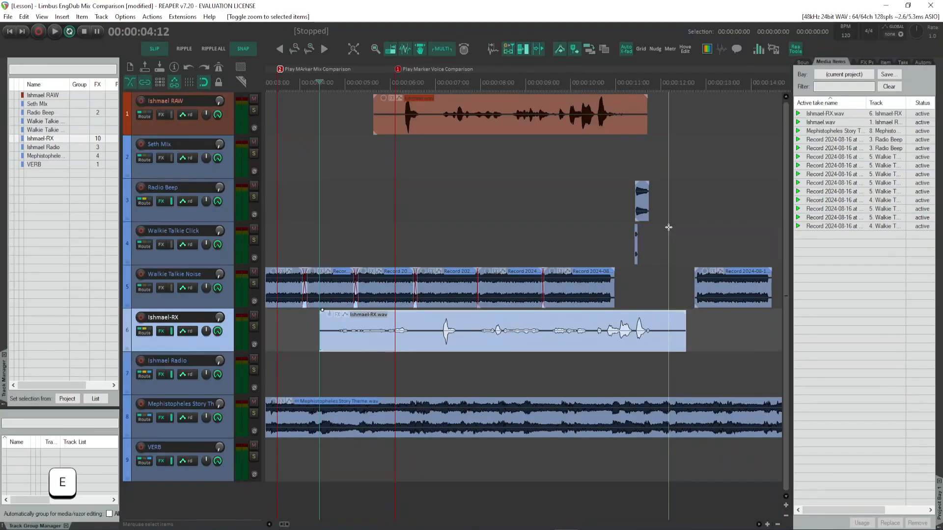
key("e")
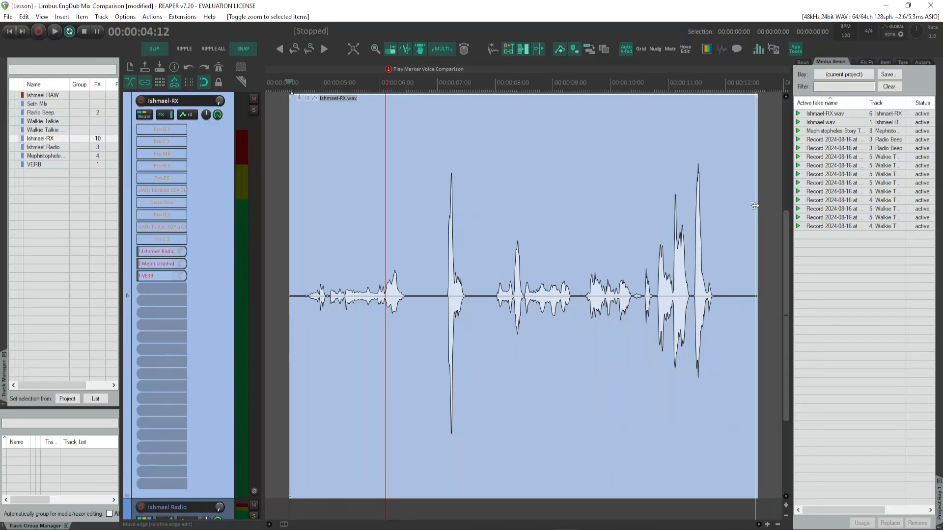
Step: Trim the Ishmael-RX item's end to just past 00:00:12:00 and add a fade-in of about 0.2 s and a fade-out of about 0.5 s
left_click_drag(755, 206, 733, 172)
left_click_drag(295, 167, 294, 192)
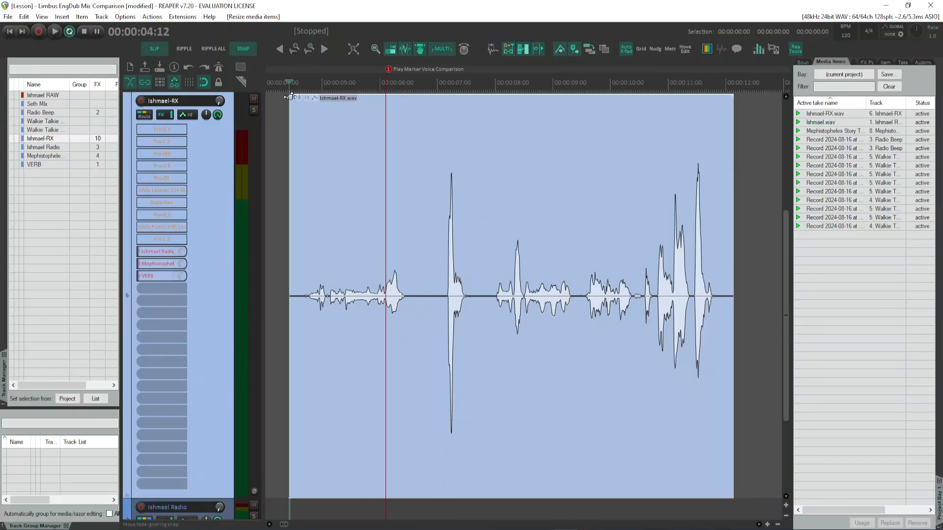
left_click_drag(292, 97, 301, 164)
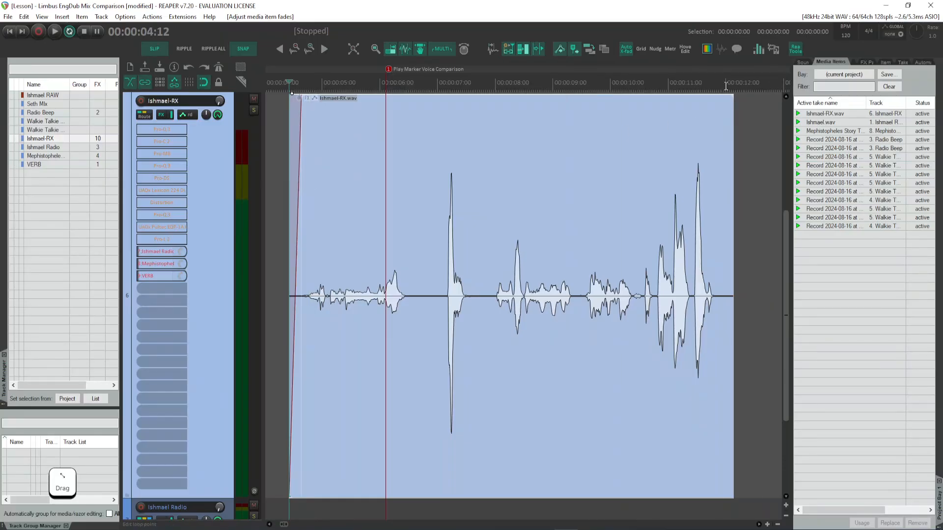
left_click_drag(732, 101, 707, 114)
Step: Give the Ishmael-RX item the last fade-out shape and the fourth fade-in shape, and lengthen its fade-in to about 0.5 s
right_click(715, 200)
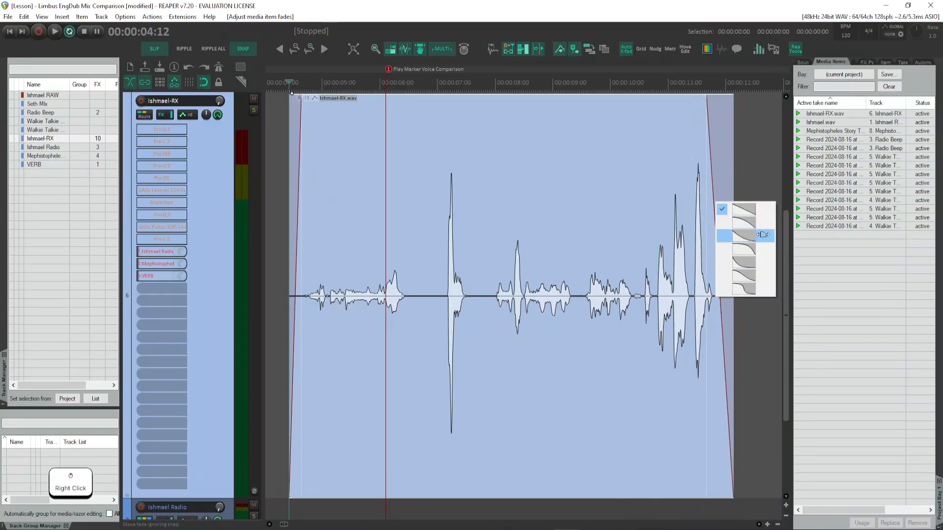
left_click(756, 288)
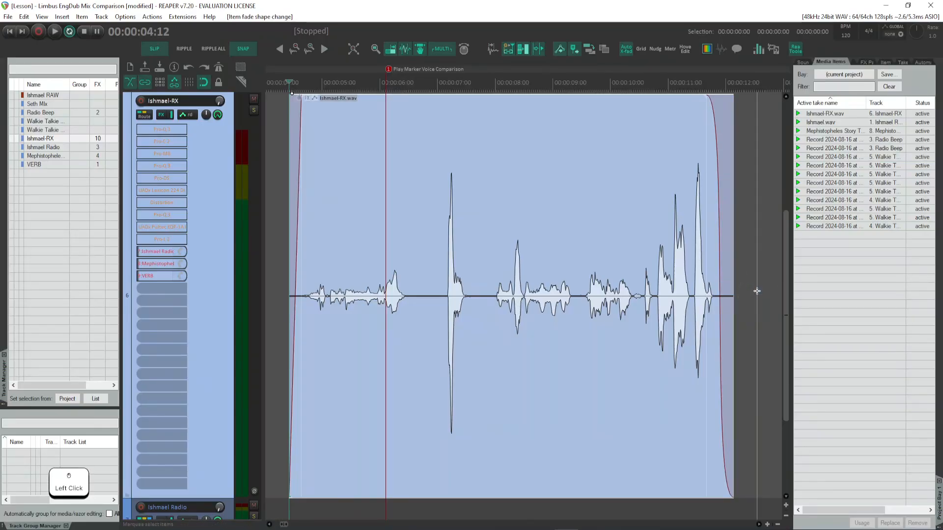
right_click(295, 188)
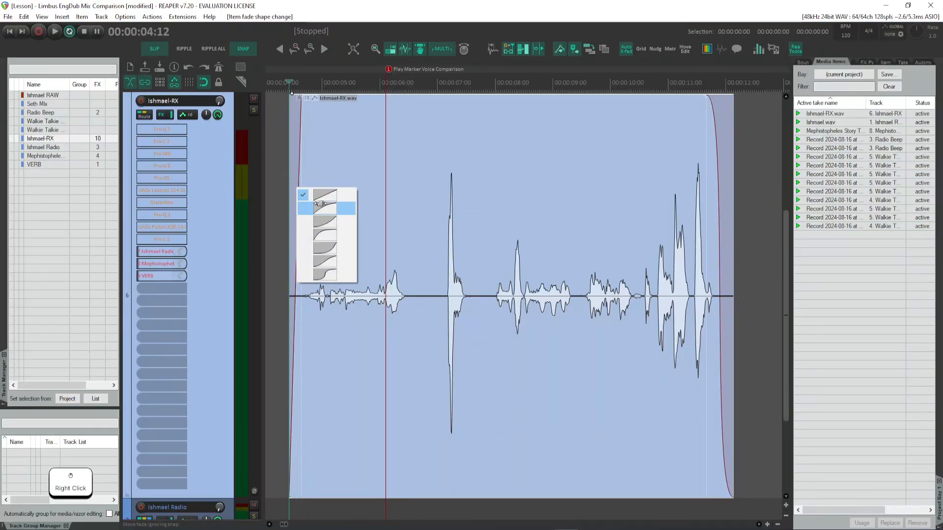
left_click(337, 233)
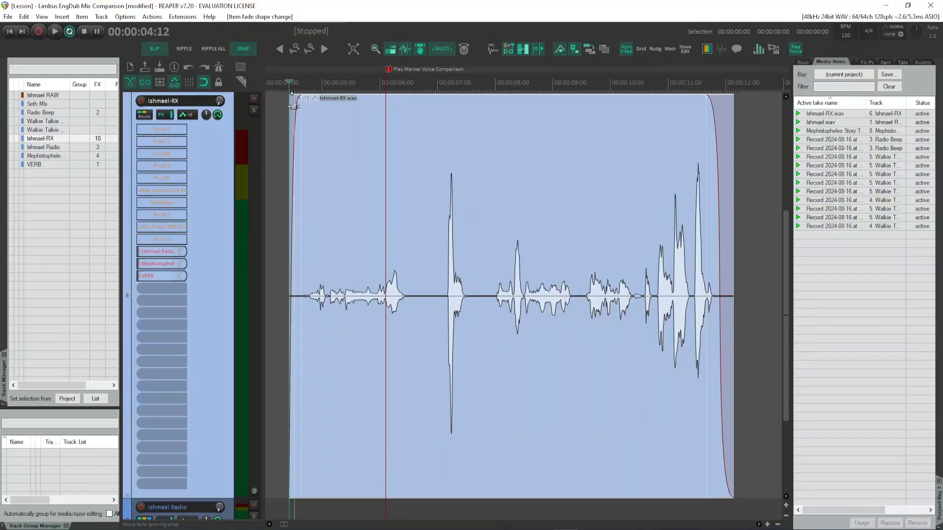
left_click_drag(300, 93, 312, 113)
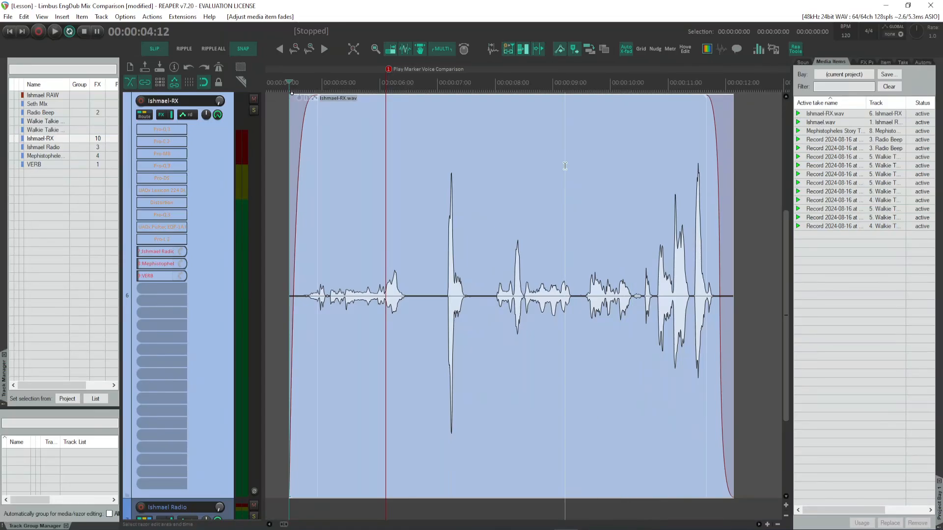
Step: Try a razor selection from 00:00:08:18 and a slight shift of the Ishmael-RX item, and undo the shift
mouse_move(551, 442)
left_mouse_down()
mouse_move(567, 435)
mouse_move(547, 438)
mouse_move(554, 439)
left_mouse_up()
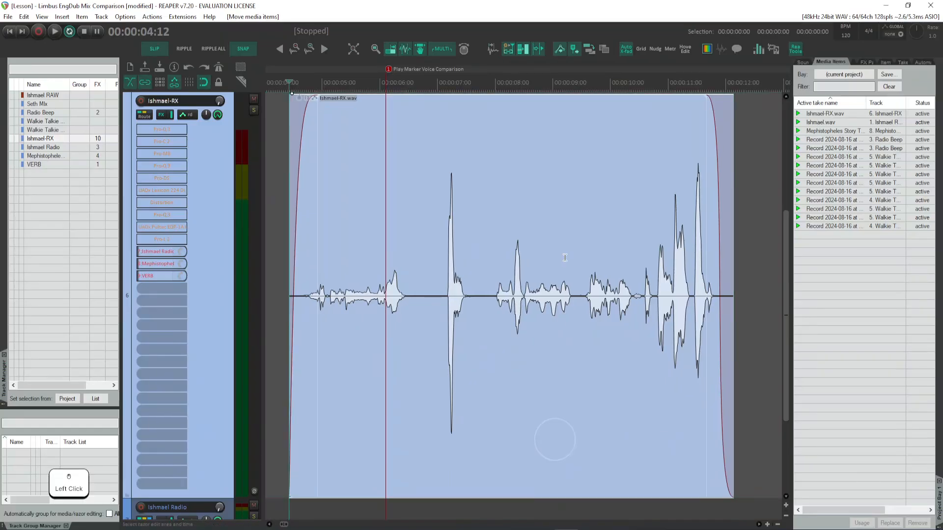
left_click_drag(531, 195, 567, 192)
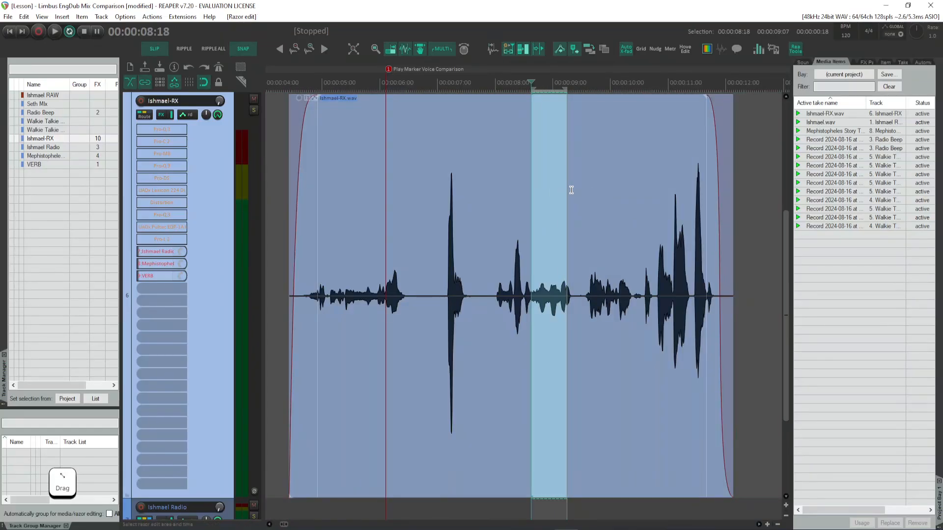
left_click(572, 196)
mouse_move(549, 415)
left_mouse_down()
mouse_move(538, 423)
mouse_move(560, 415)
left_mouse_up()
key("ctrl")
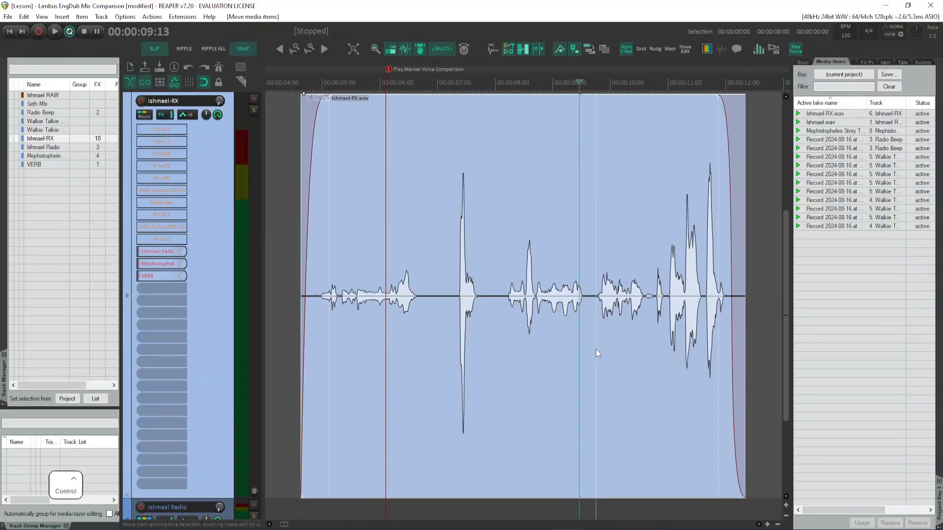
key("ctrl+z")
key("ctrl+z")
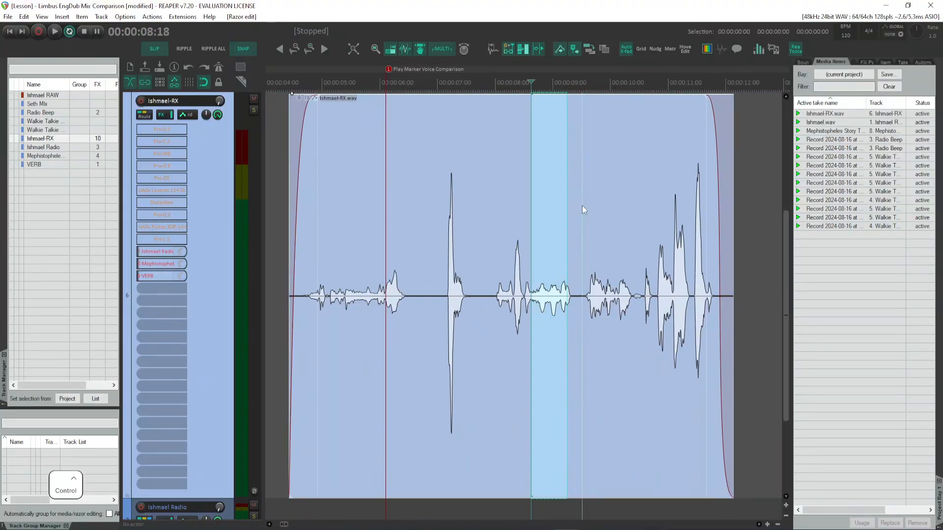
left_click(582, 206)
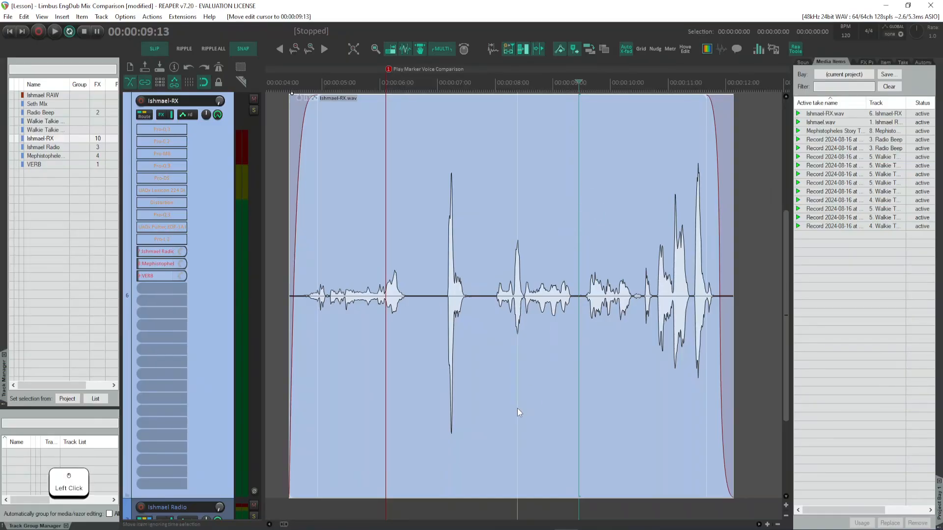
Step: Toggle the zoom on the Ishmael-RX item and reduce the track heights so that all nine tracks fit in view
key("e")
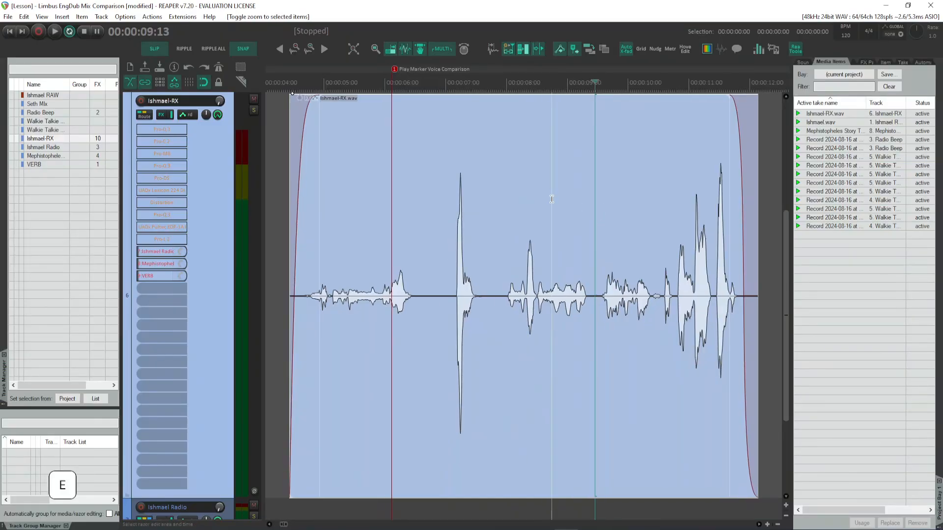
key("e")
key("e")
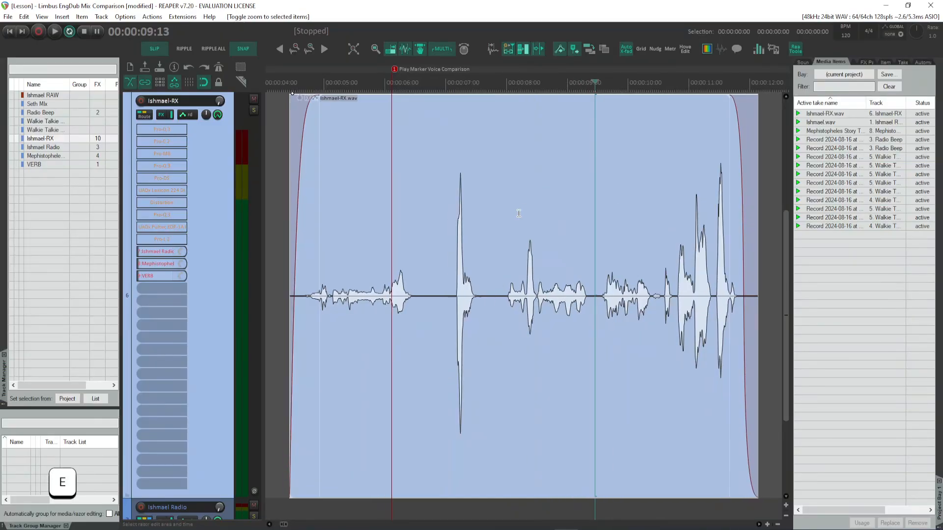
key("e")
scroll(213, 301, "down", 5)
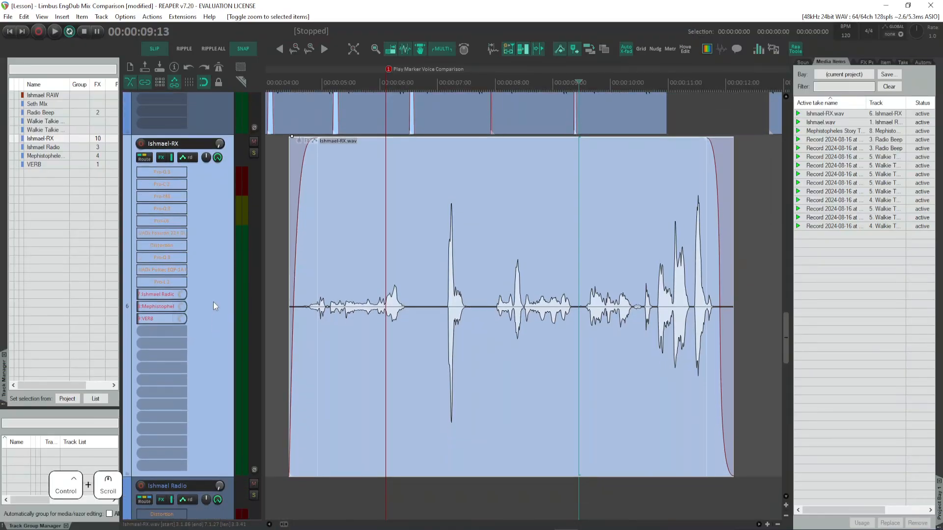
scroll(220, 320, "down", 3)
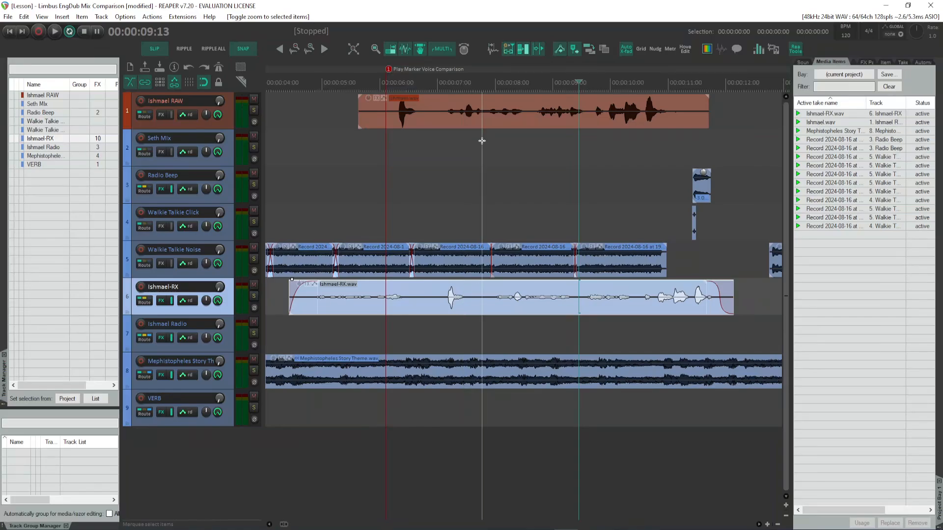
Step: Move the Ishmael-RX item about 0.9 s earlier to line up with Ishmael RAW, and razor-select it from 00:00:06:22 to 00:00:10:02
left_click_drag(473, 310, 419, 303)
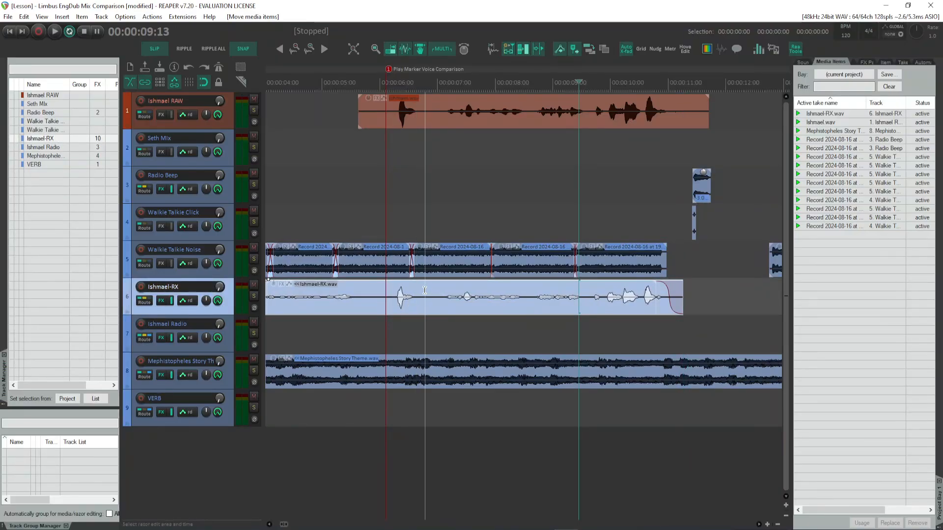
left_click_drag(423, 287, 615, 291)
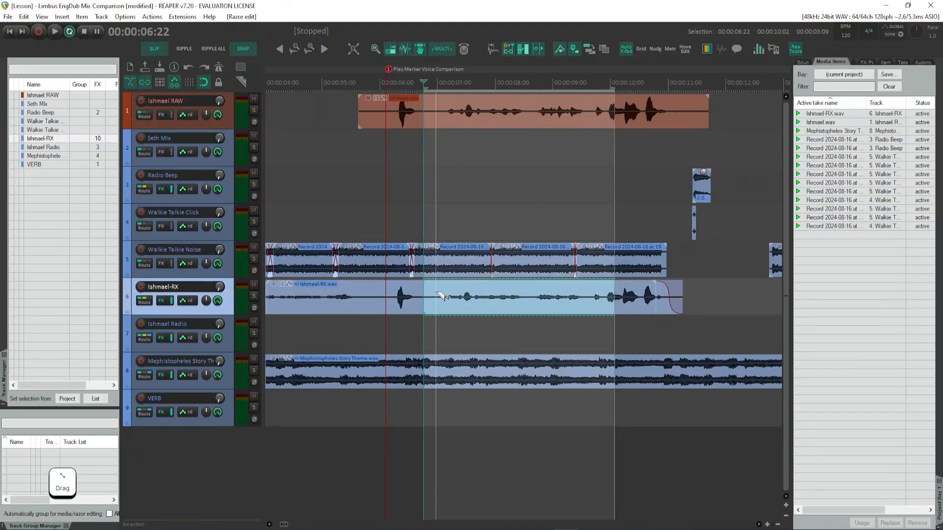
Step: Razor-select and remove four quiet stretches between the spoken phrases of the Ishmael-RX item
left_click(434, 296)
left_click_drag(360, 290, 442, 291)
key("BackSpace")
key("BackSpace")
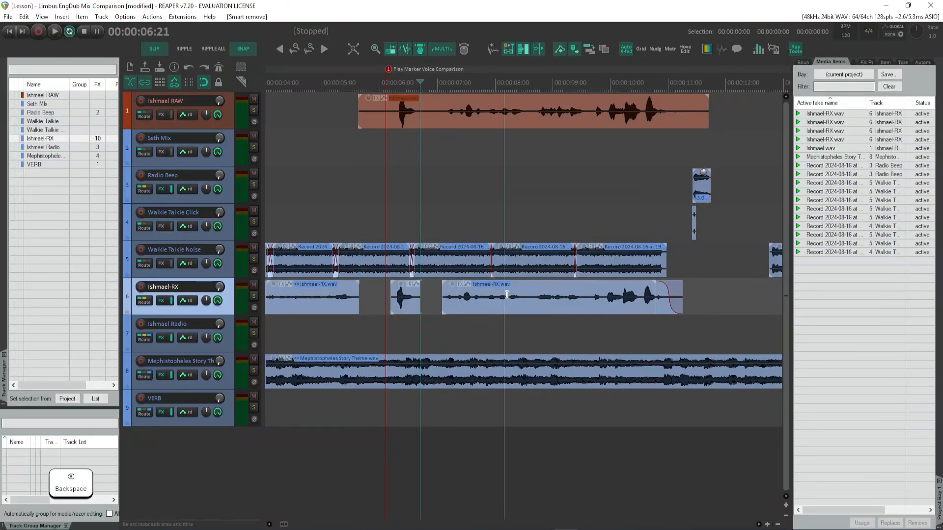
left_click_drag(523, 291, 590, 291)
key("BackSpace")
key("BackSpace")
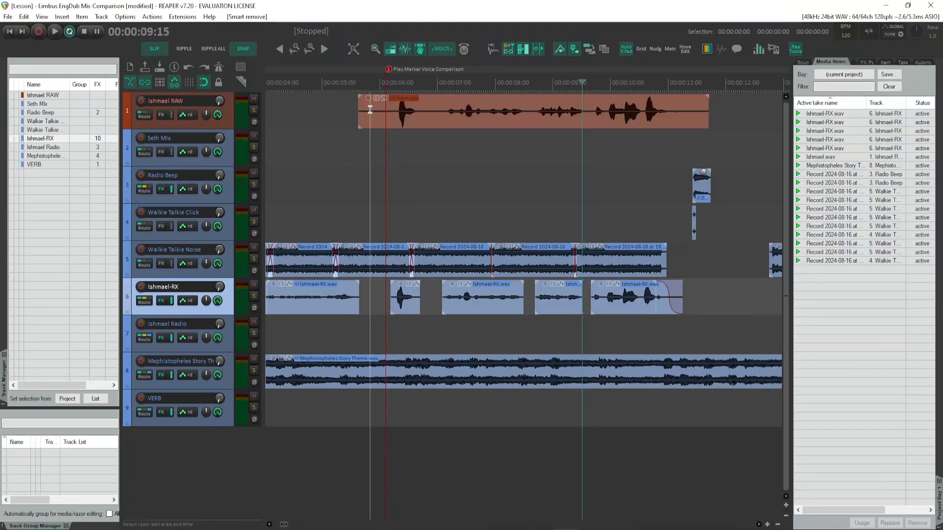
Step: Select the Ishmael RAW item and zoom the view to it
left_click(432, 108)
left_click(433, 214)
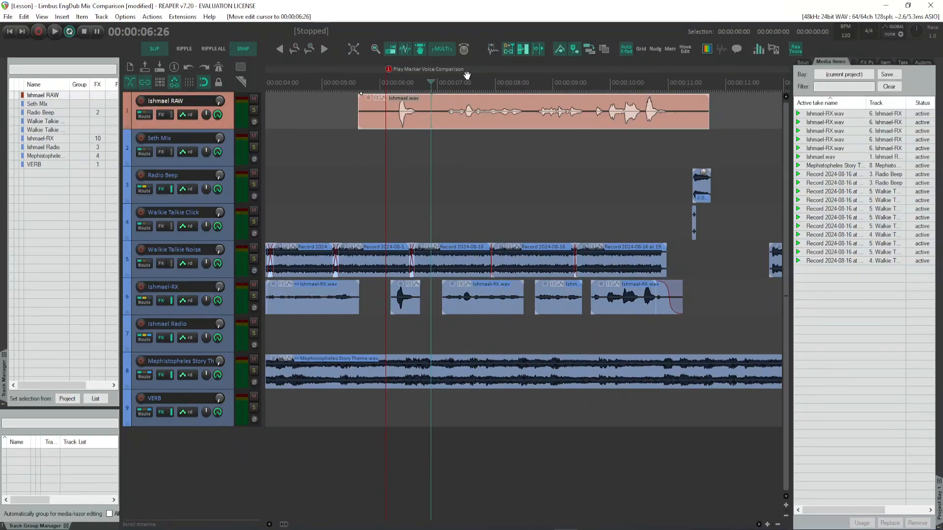
left_click(517, 118)
key("e")
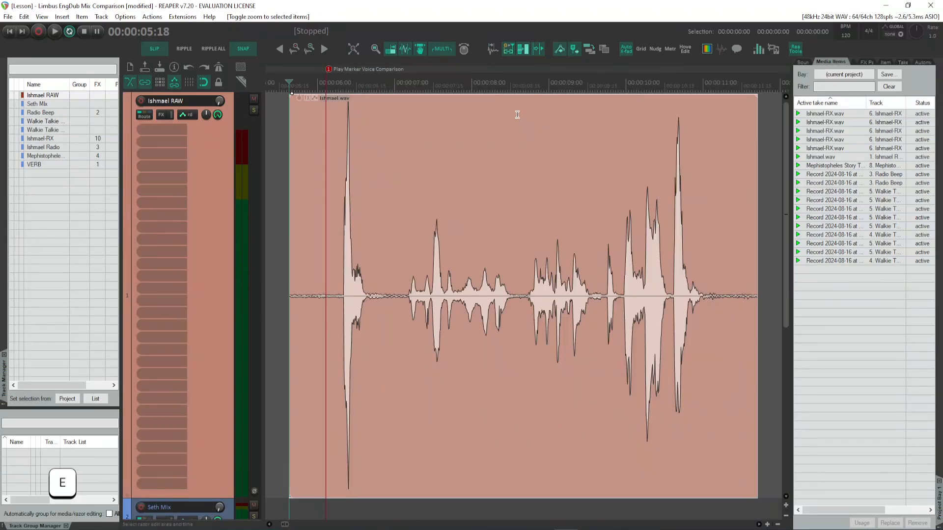
Step: Try splitting the Ishmael RAW item at 00:00:06:08, after its first loud peak, at 00:00:08:18 and at 00:00:11:01
left_click(339, 319)
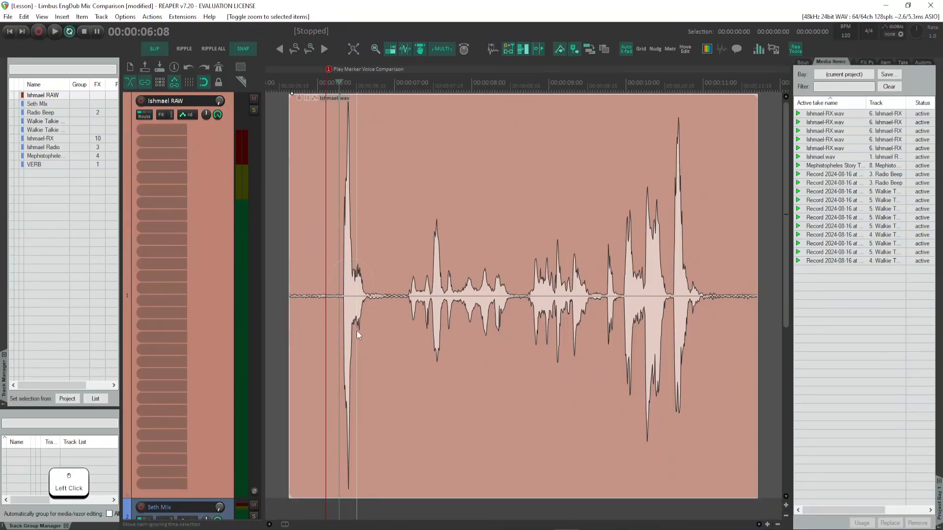
key("b")
left_click(388, 319)
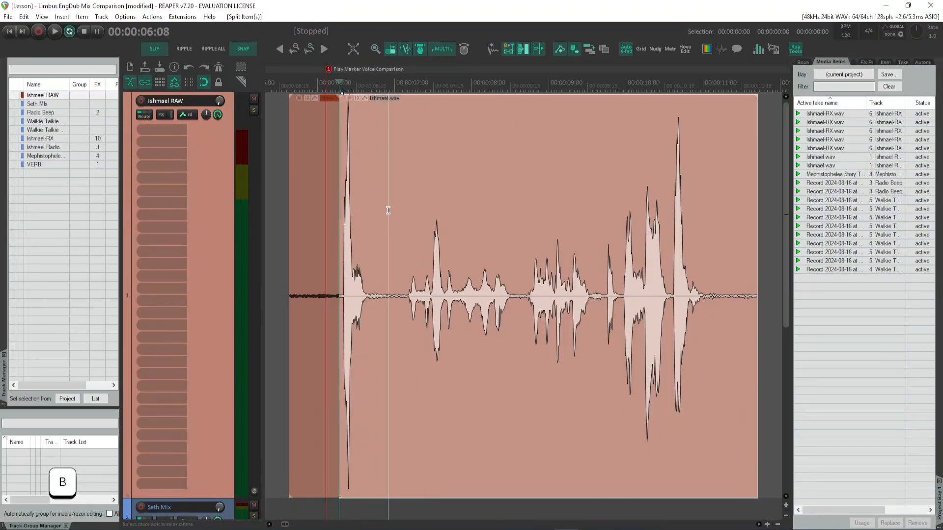
key("b")
left_click(519, 232)
key("b")
left_click(708, 271)
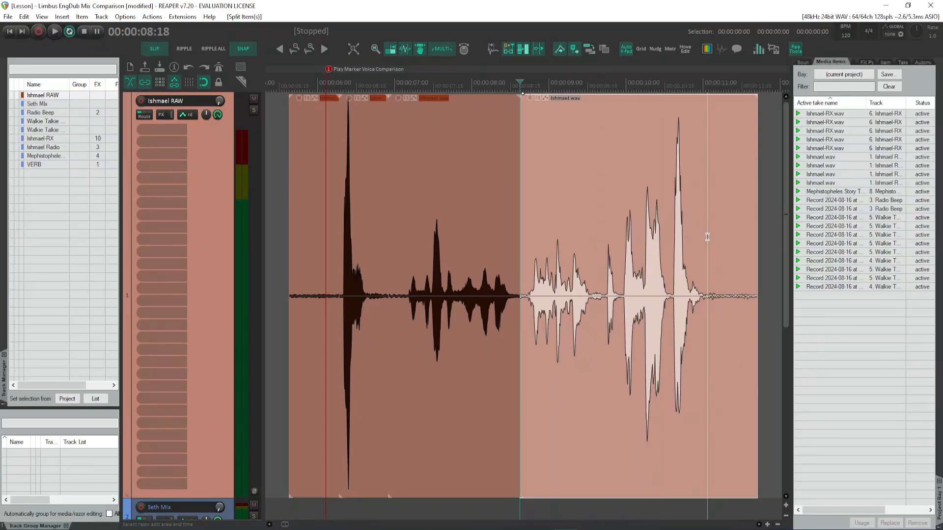
key("b")
Step: Undo all four splits of the Ishmael RAW item
key("ctrl+z")
key("ctrl+z")
key("ctrl+z")
key("ctrl+z")
key("ctrl+z")
key("ctrl+z")
key("ctrl+z")
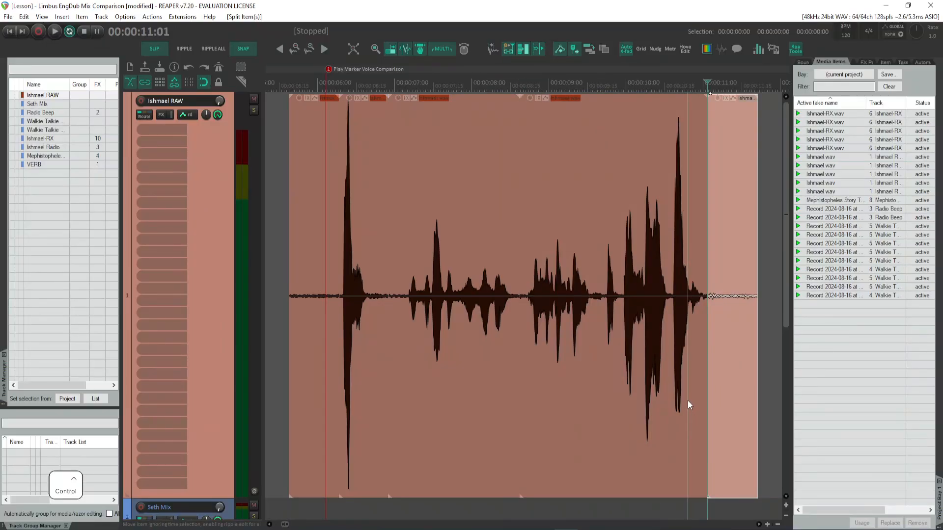
key("ctrl+z")
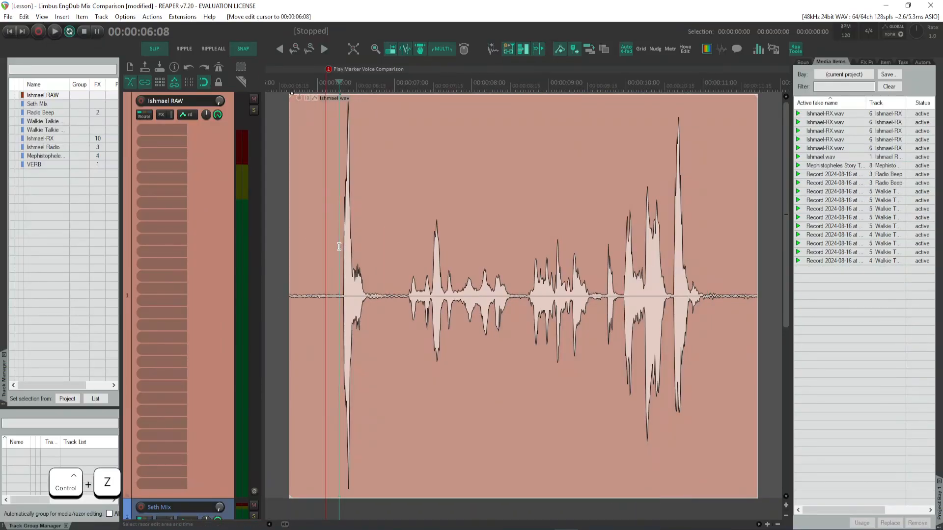
Step: Trim the Ishmael RAW item to start at 00:00:06:08 and end at 00:00:11:02
key("a")
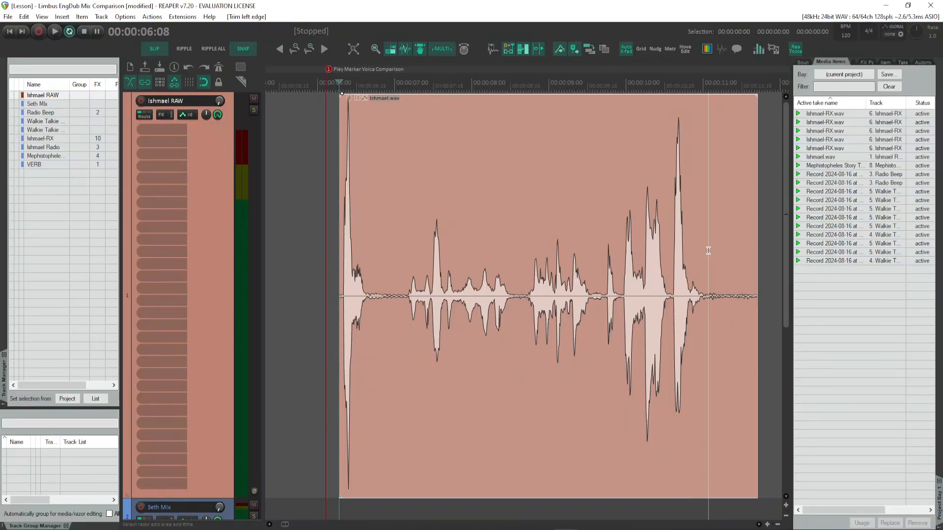
left_click(708, 279)
key("s")
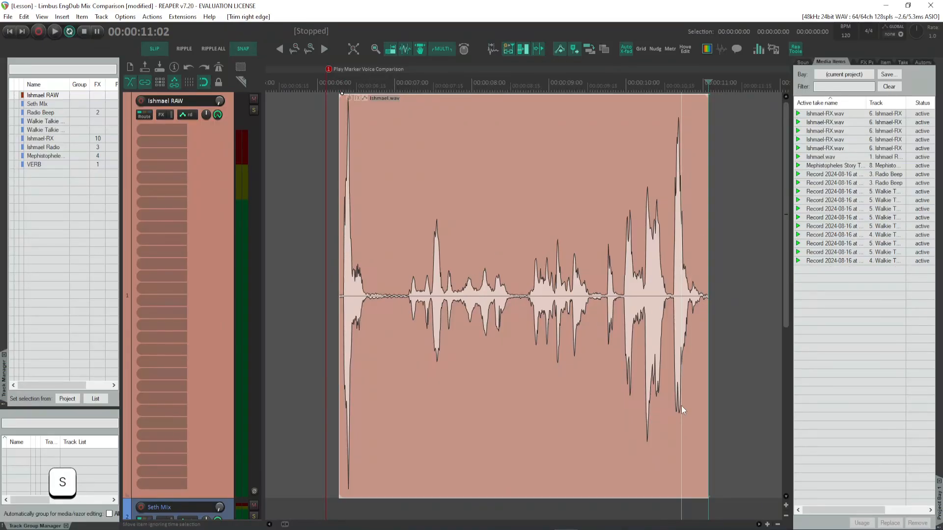
Step: Split the Ishmael RAW item at 00:00:06:28 and 00:00:08:19, trimming the starts of the following pieces to 00:00:07:03 and 00:00:08:20
left_click(392, 258)
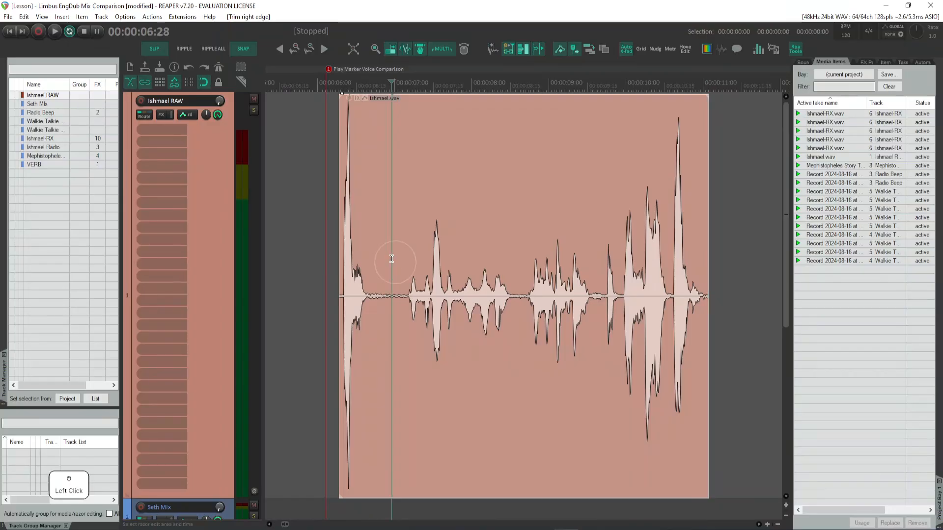
key("s")
left_click(404, 255)
key("a")
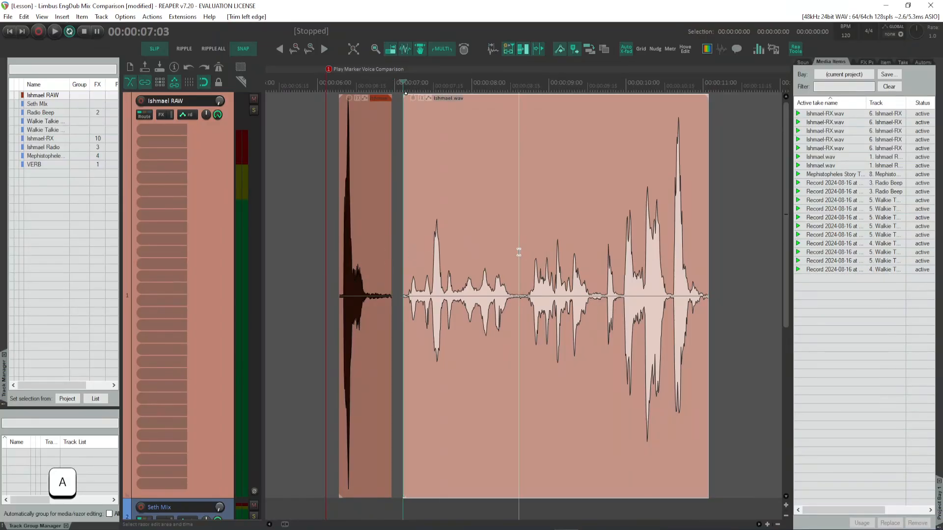
left_click(520, 248)
key("b")
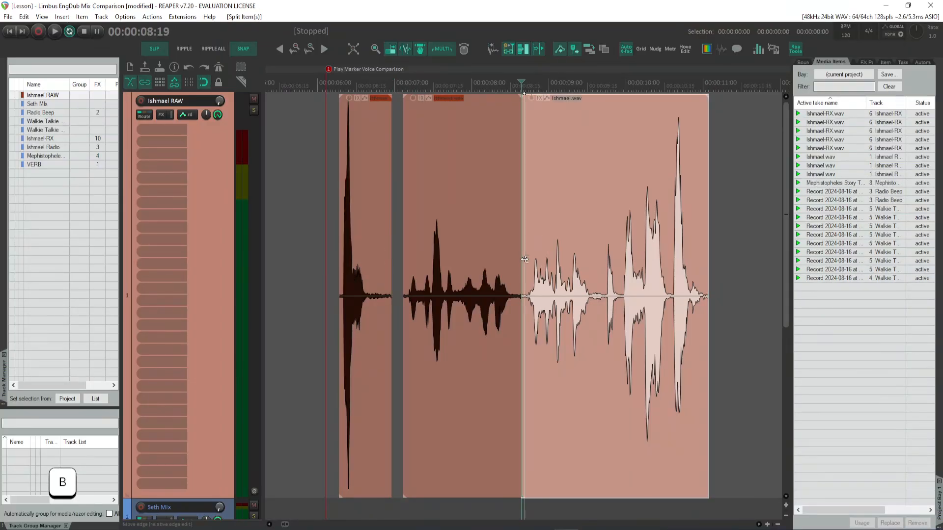
left_click(525, 253)
key("a")
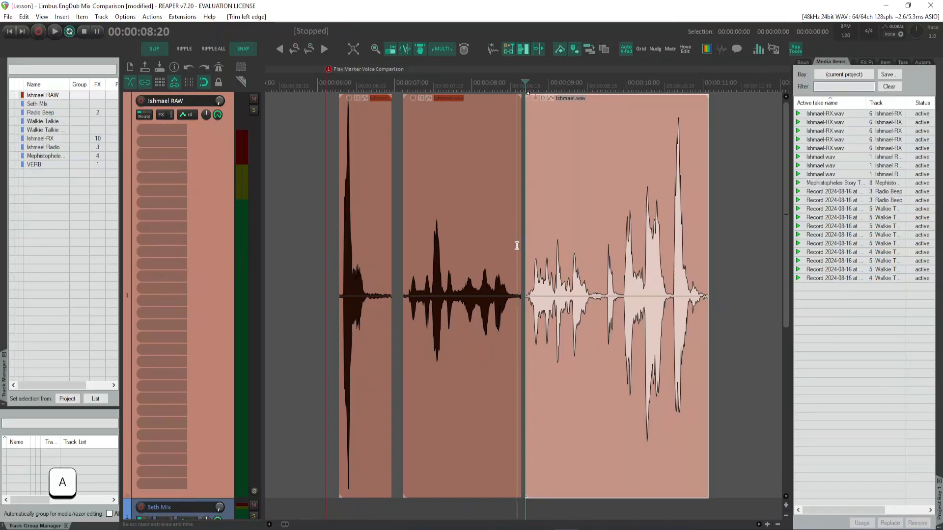
Step: Trim the end of the middle Ishmael RAW item to 00:00:08:18
left_click(511, 295)
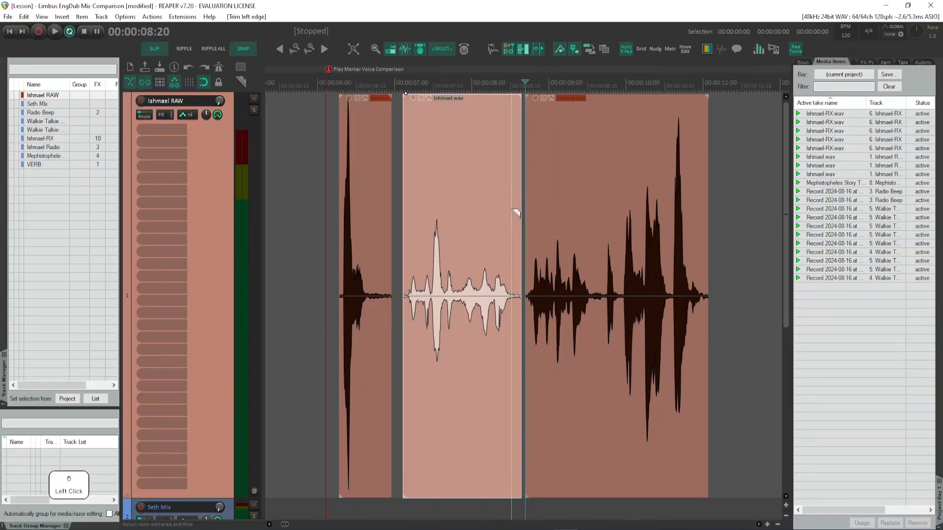
left_click(514, 284)
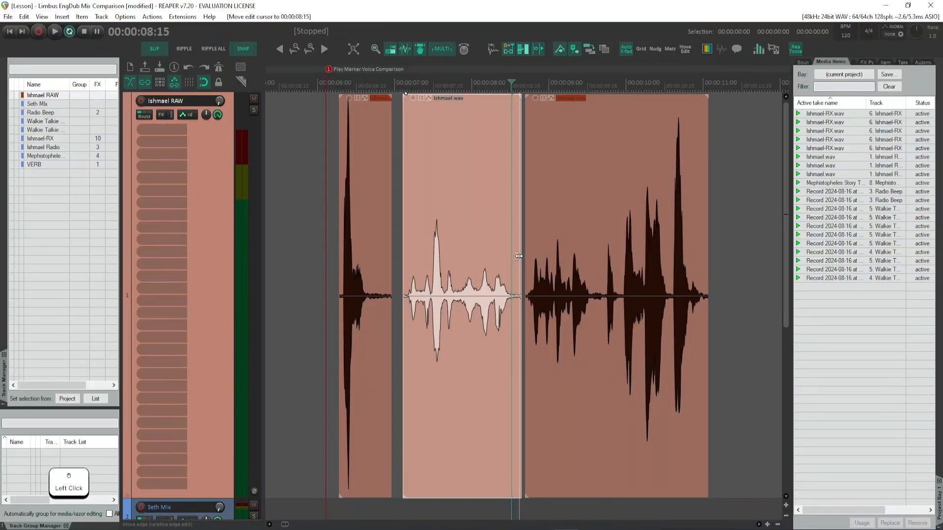
key("s")
left_click(521, 235)
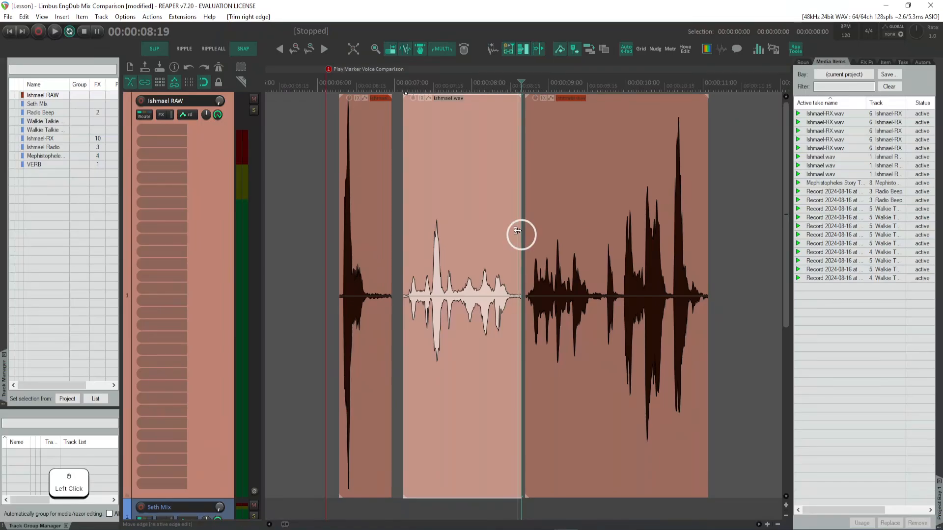
left_click(518, 84)
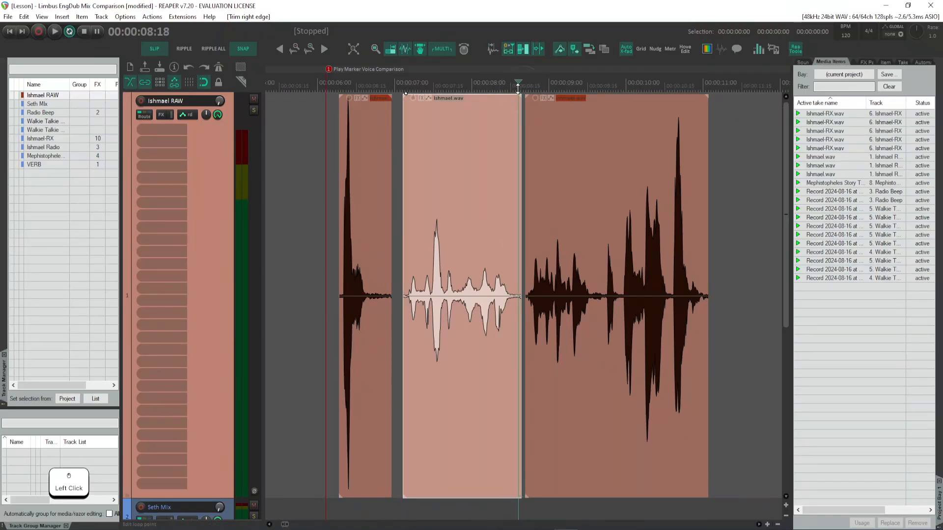
key("s")
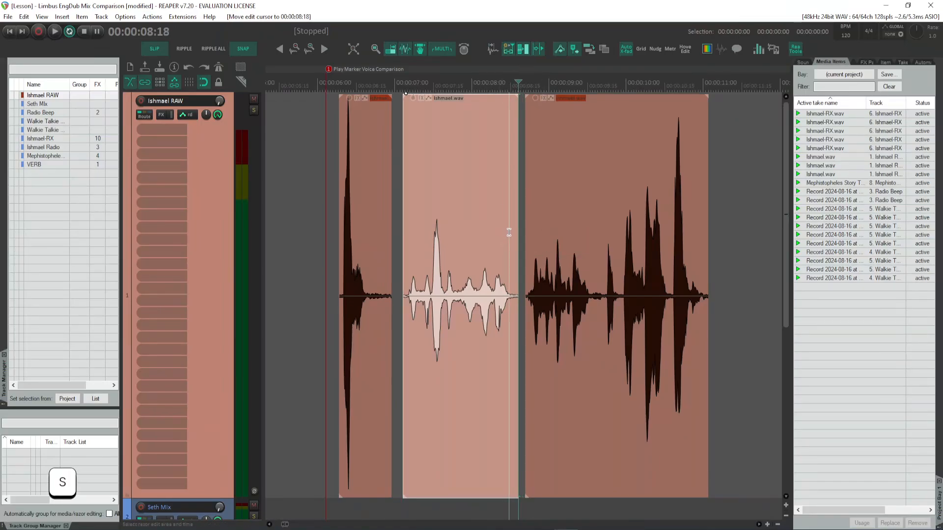
Step: Fade out the middle Ishmael RAW item from 00:00:08:16 and fade it in up to 00:00:07:04
left_click(514, 259)
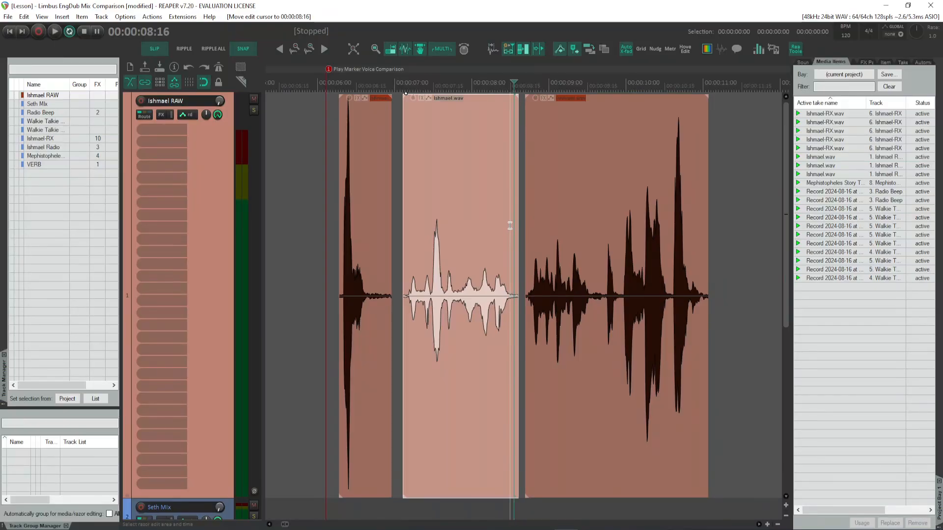
key("d")
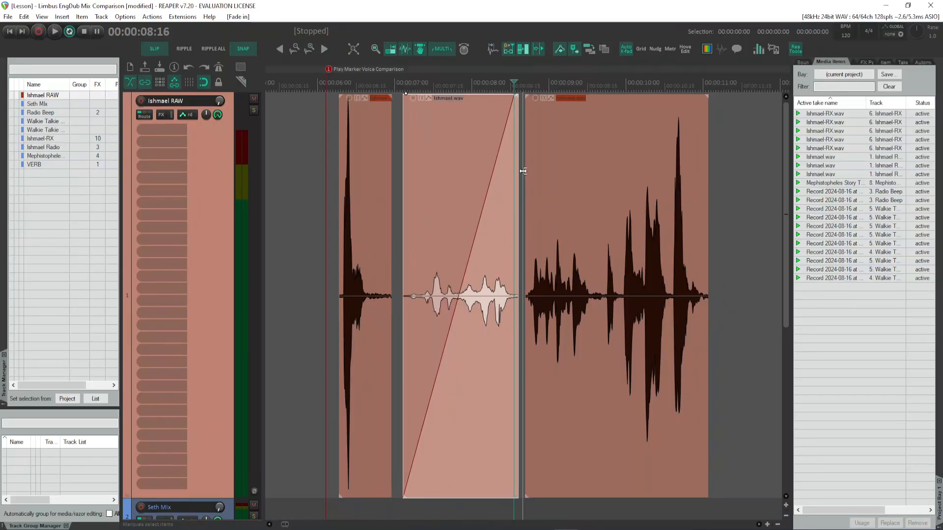
key("ctrl+z")
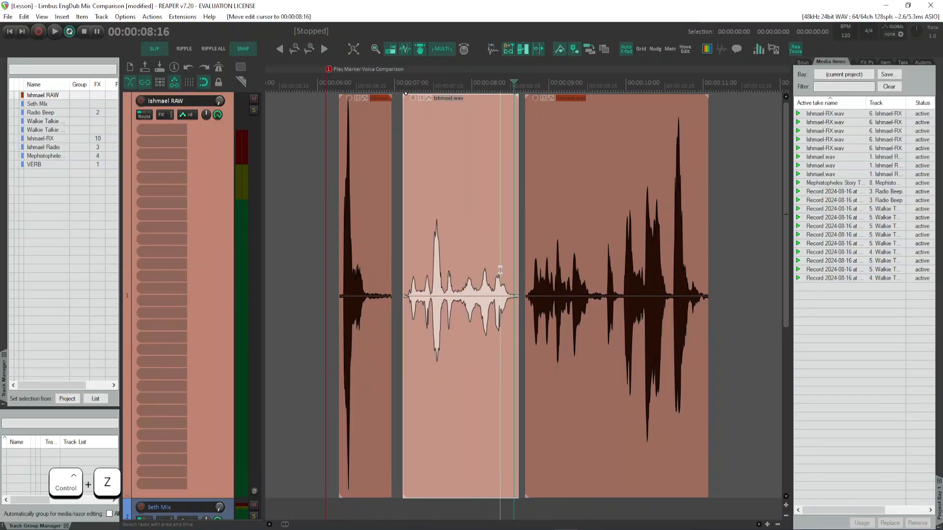
key("f")
left_click(542, 329)
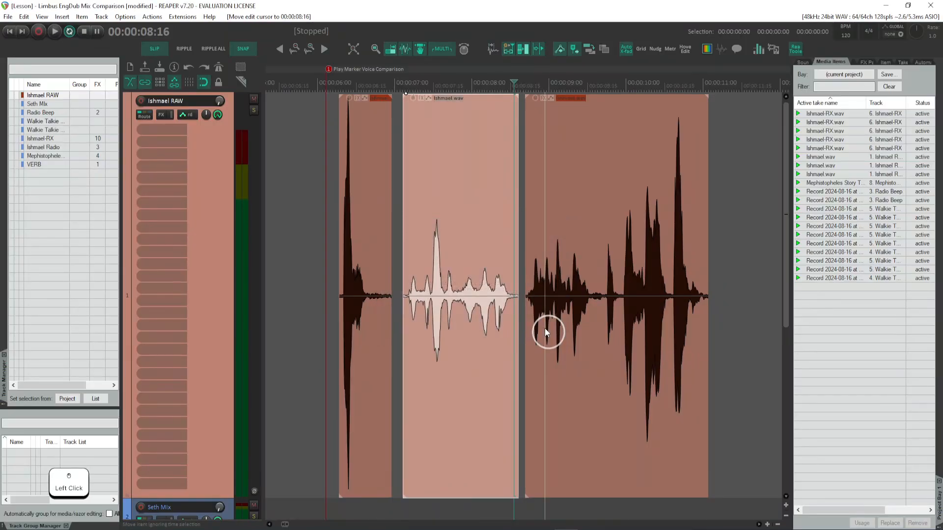
key("g")
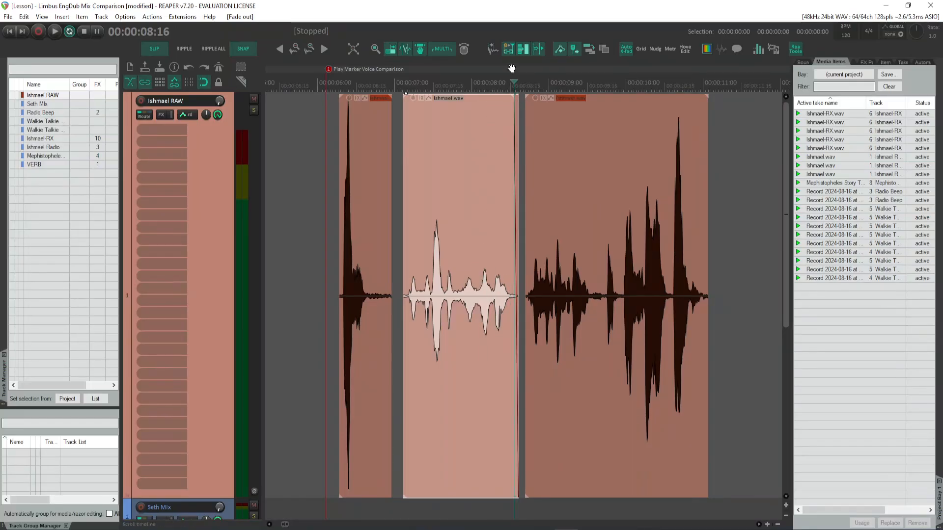
left_click(407, 265)
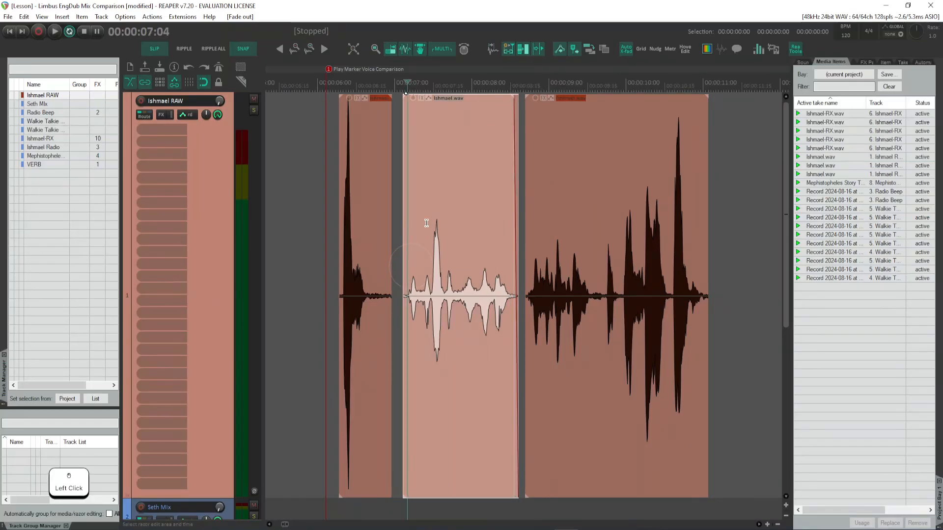
key("d")
Step: Fade in the last Ishmael RAW item up to 00:00:08:22 and fade it out from 00:00:10:29
key("d")
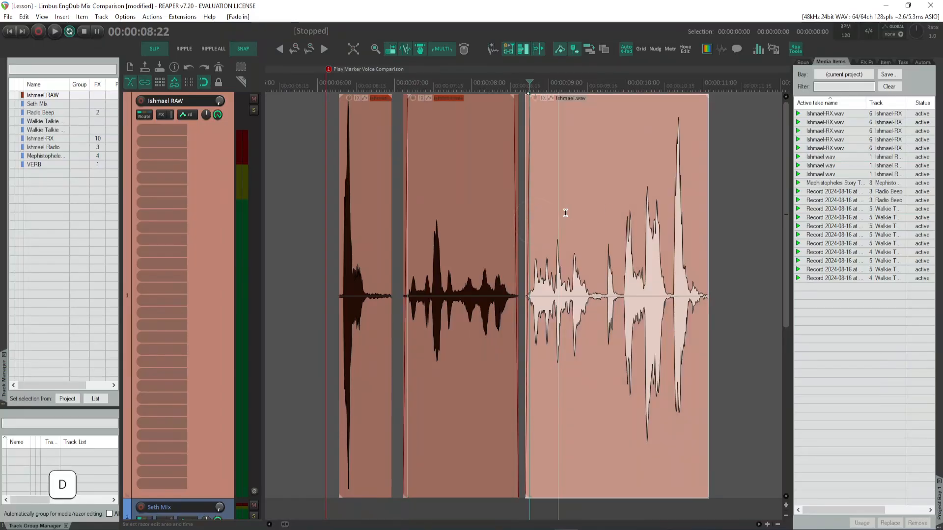
left_click(701, 212)
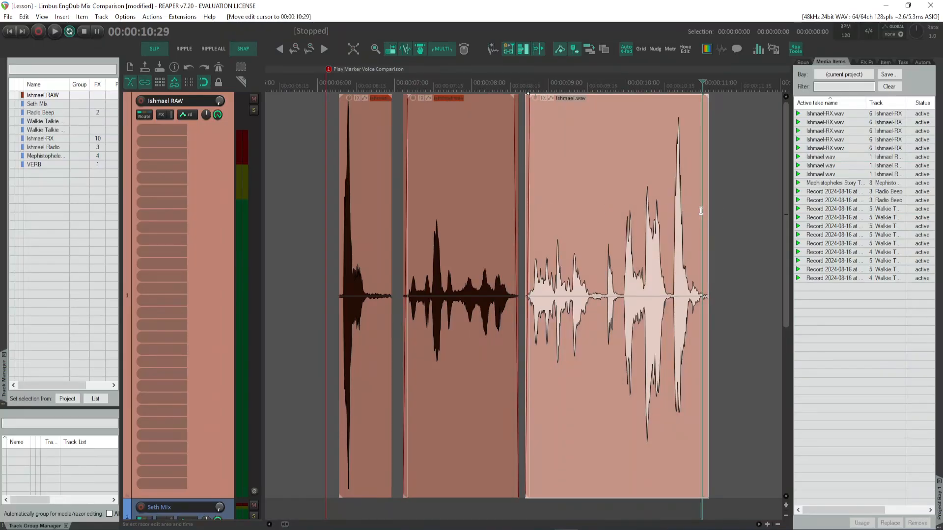
key("g")
Step: Fade out the first Ishmael RAW item from 00:00:06:26 and fade it in up to 00:00:06:09
left_click(385, 232)
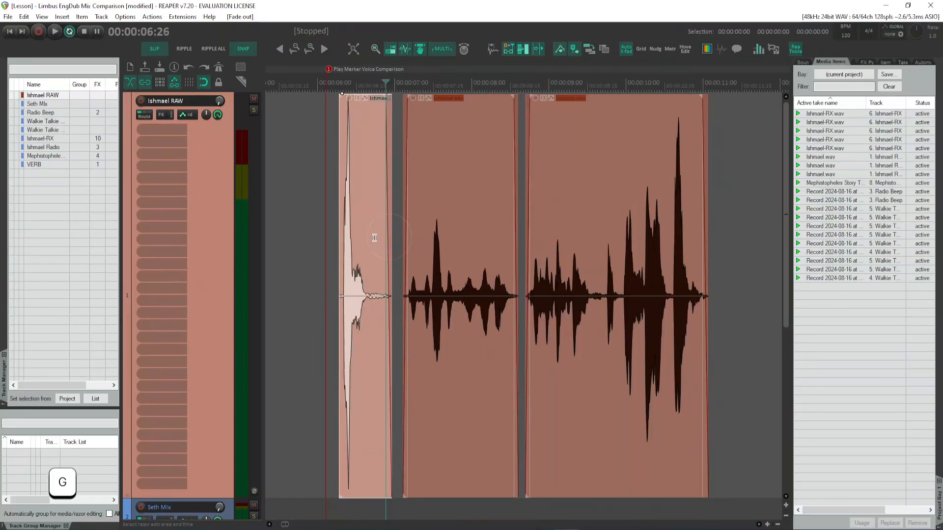
left_click_drag(341, 243, 342, 242)
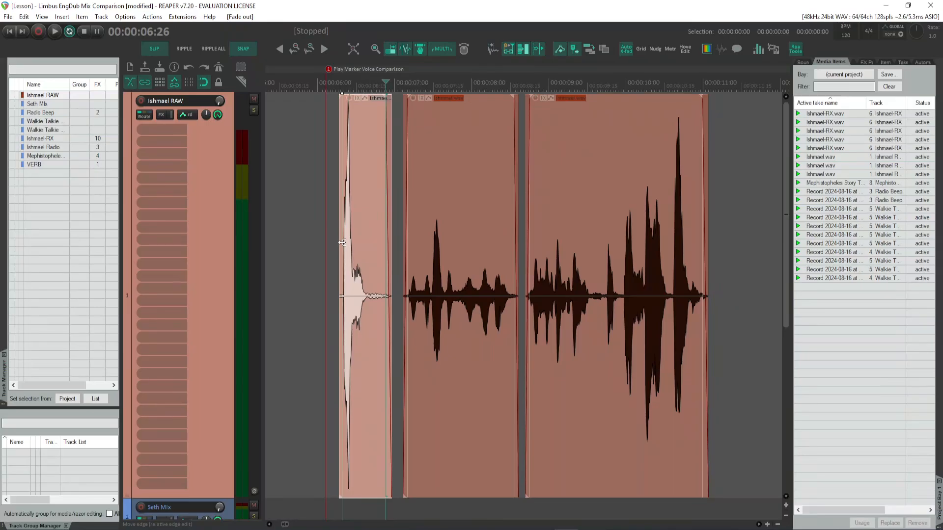
key("d")
left_click(342, 131)
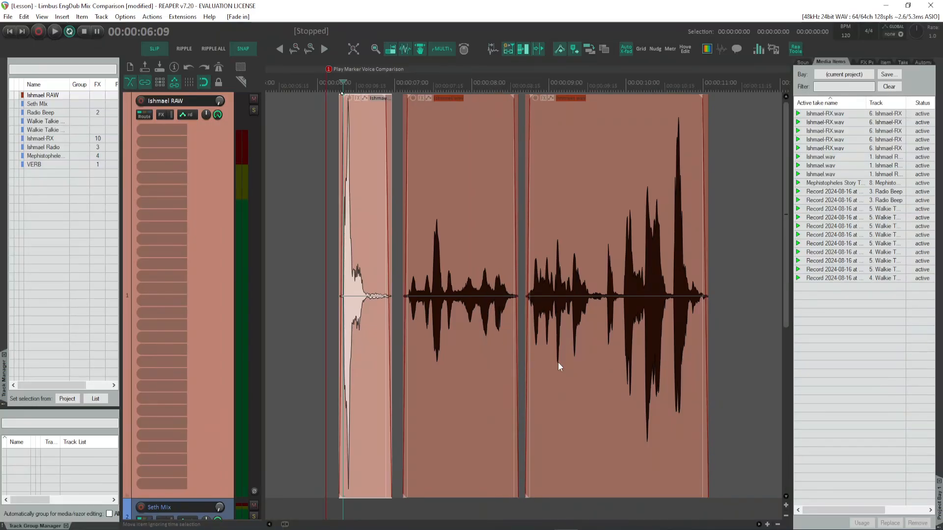
Step: Inspect the first Ishmael RAW item's fade-in up close, and shrink the track heights until all nine tracks fit in view
scroll(515, 138, "up", 5)
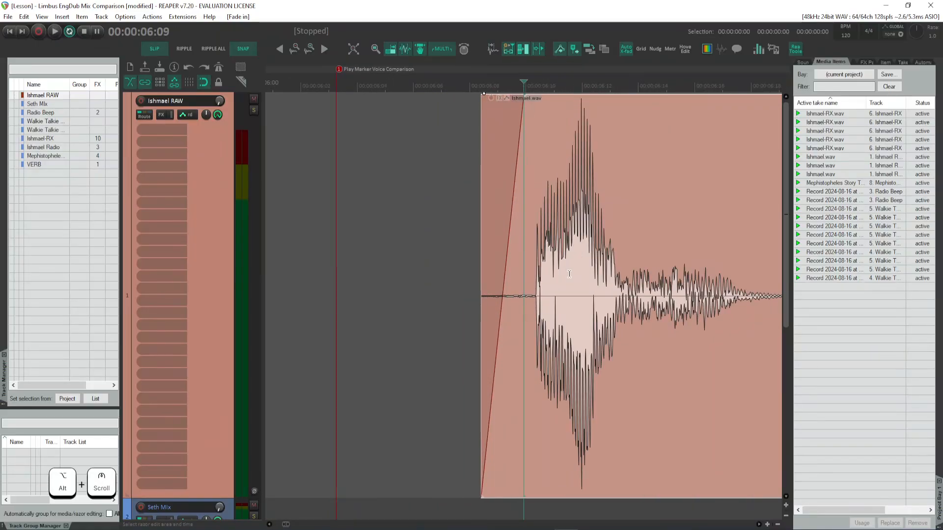
scroll(571, 296, "down", 5)
scroll(586, 282, "up", 3)
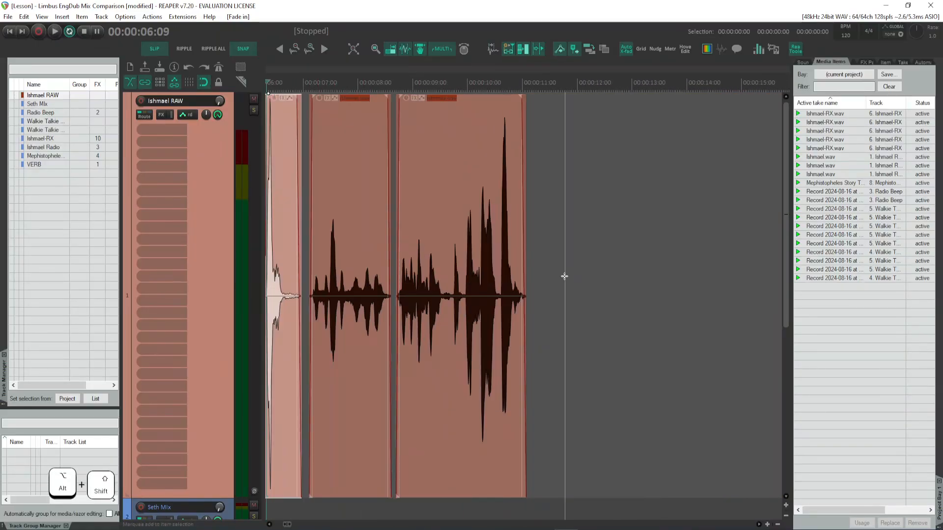
key("shift+e")
key("shift+e")
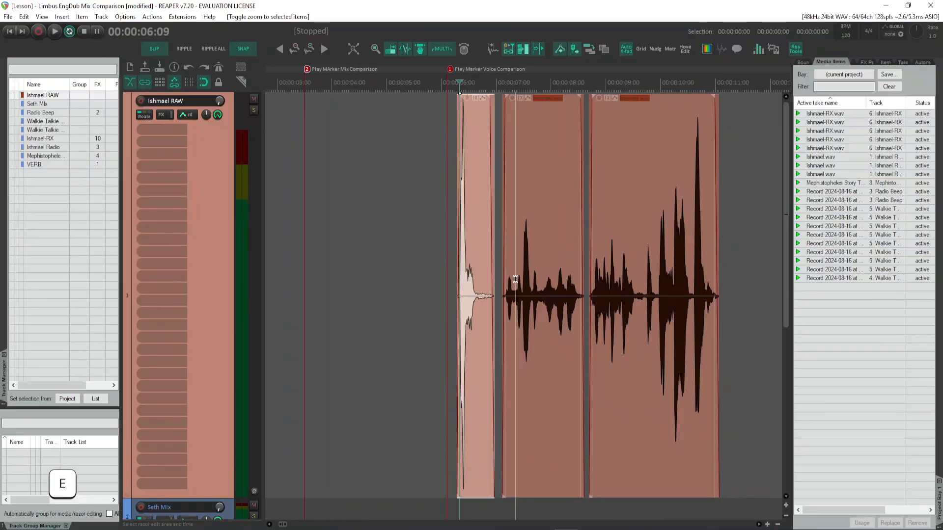
scroll(508, 285, "down", 6)
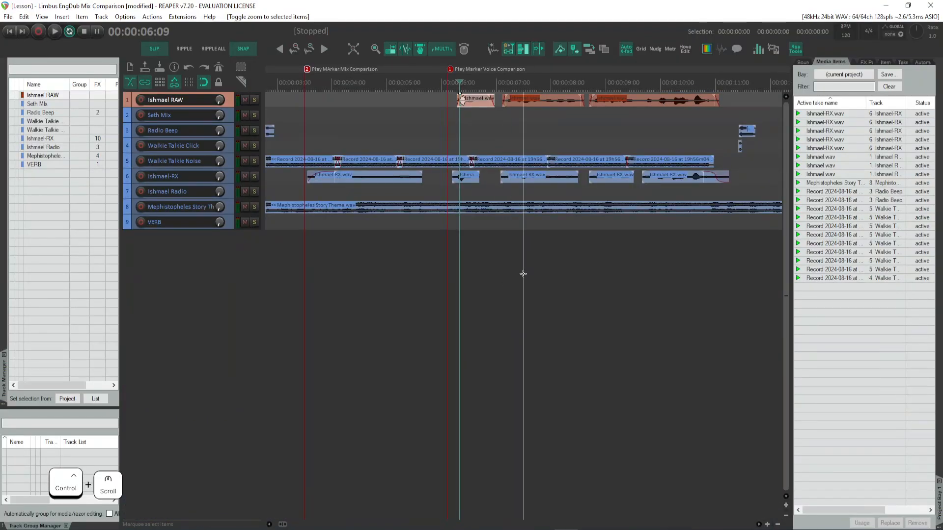
Step: Fade out the first Ishmael-RX item from 00:00:05:16
scroll(486, 198, "up", 6)
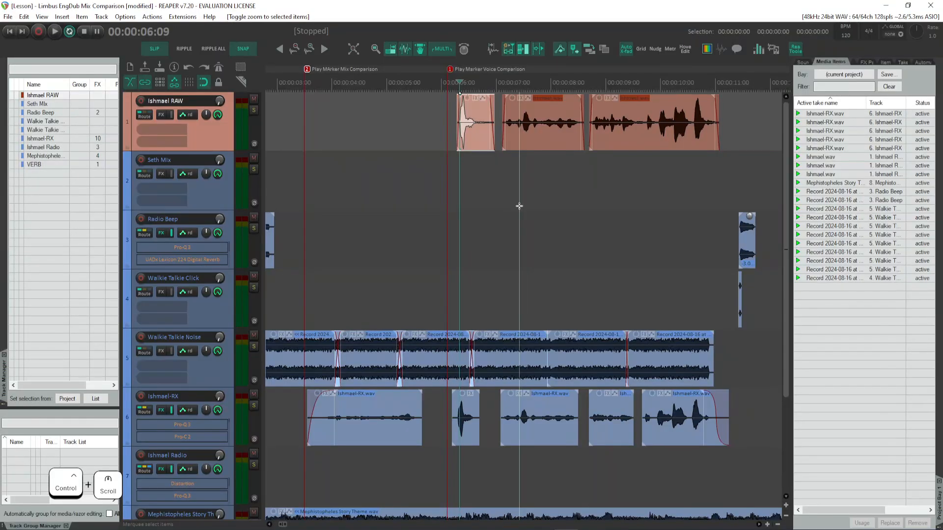
left_click(420, 415)
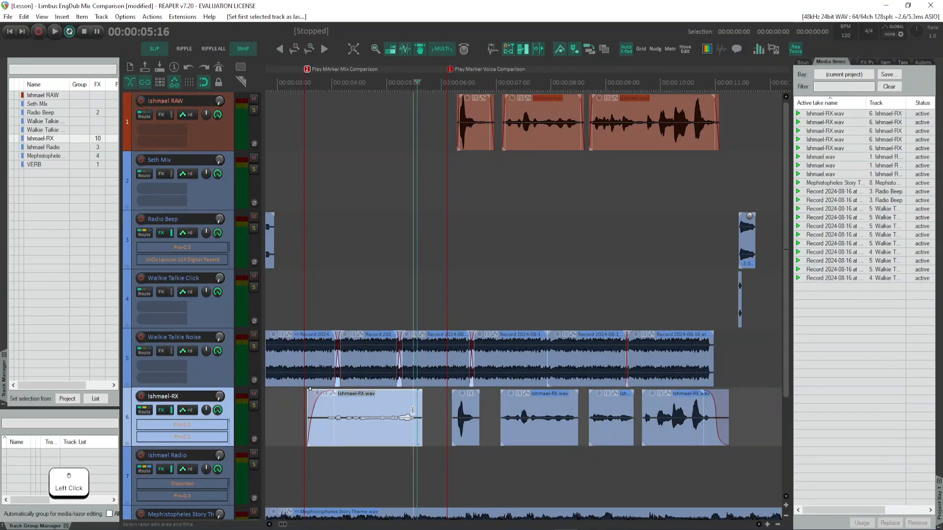
key("g")
Step: Fade out the end of the second Ishmael-RX item and fade it in up to 00:00:06:08
left_click(474, 414)
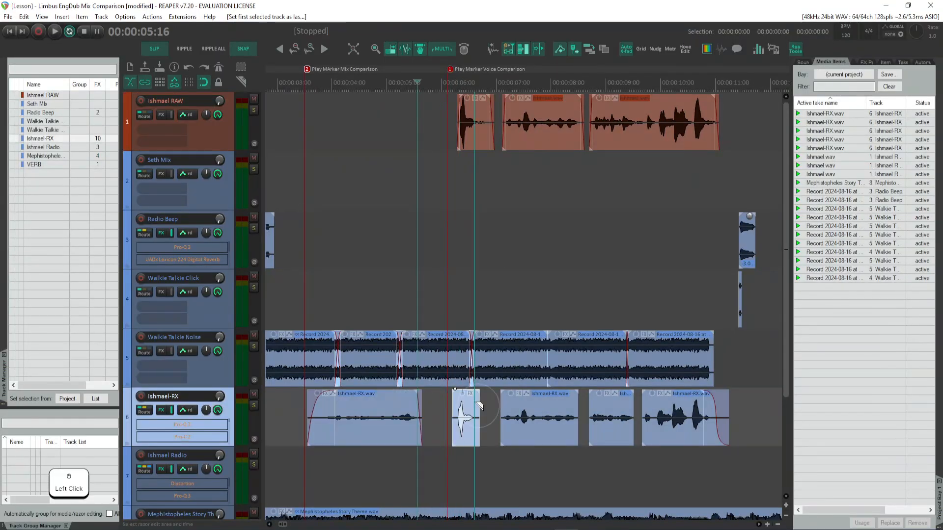
key("g")
left_click(457, 408)
key("d")
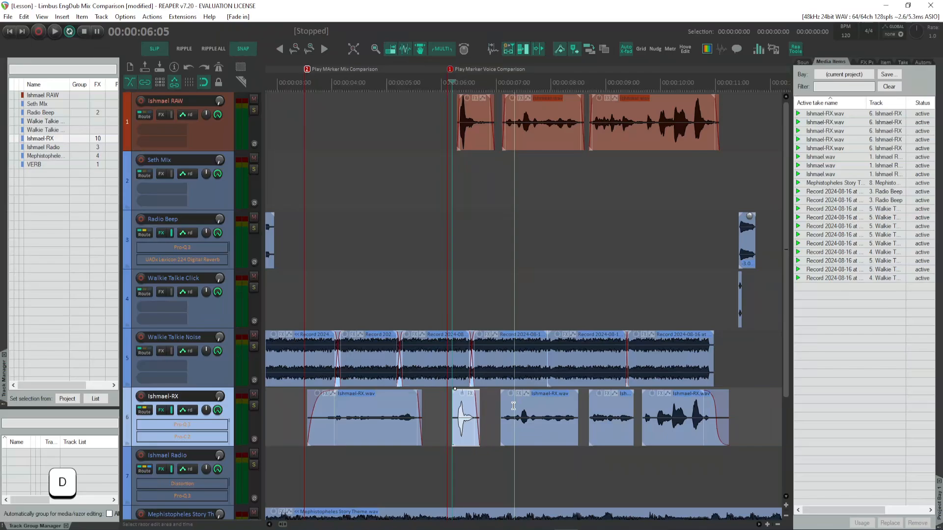
left_click(457, 407)
key("d")
Step: Fade in the third Ishmael-RX item up to 00:00:07:05 and fade it out from 00:00:08:11
left_click(502, 405)
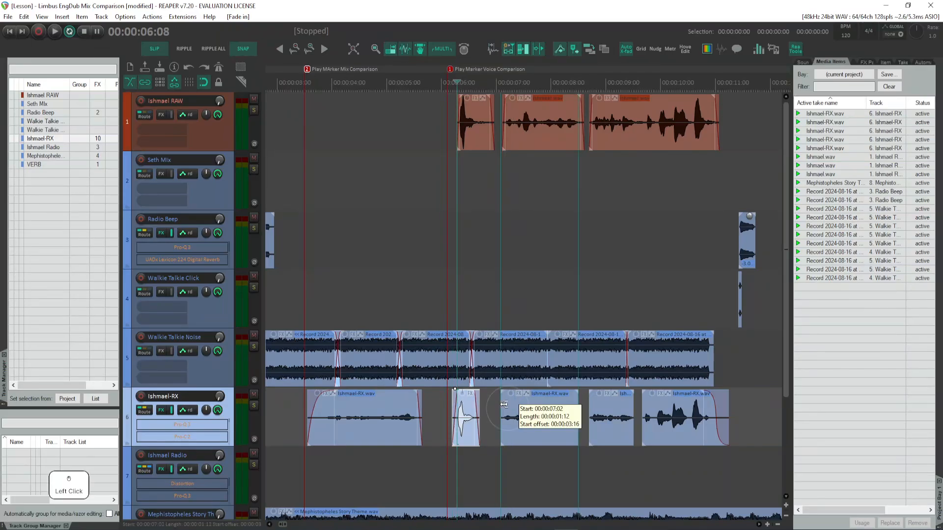
key("d")
left_click(505, 406)
key("d")
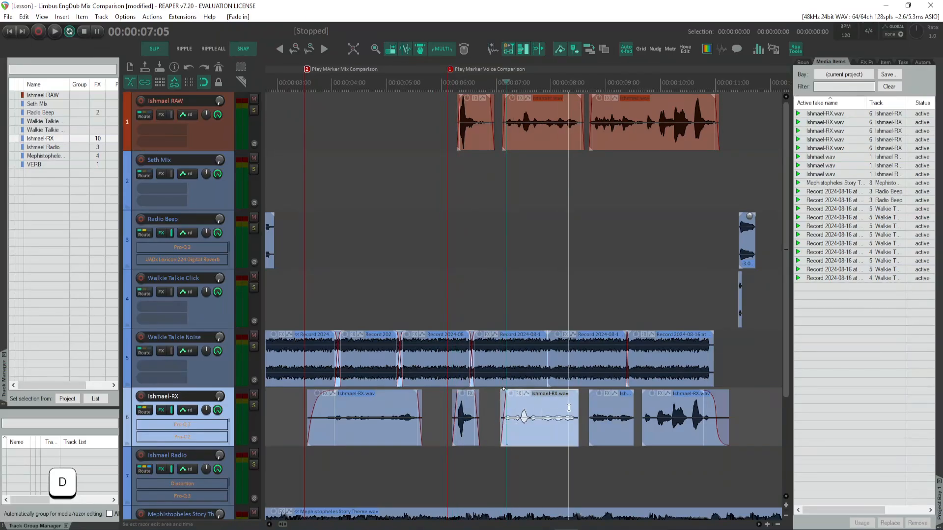
left_click(571, 406)
key("g")
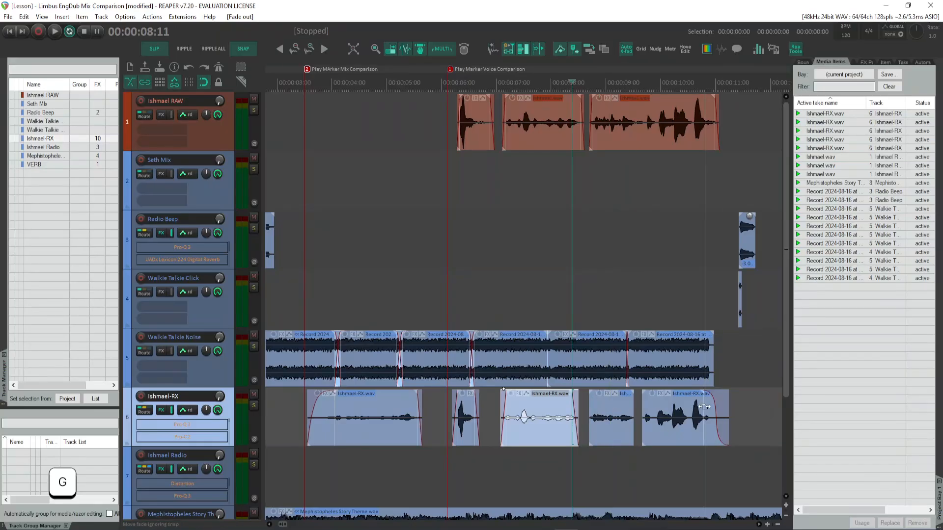
Step: Fade in the last Ishmael-RX item up to 00:00:09:22
left_click(644, 406)
key("d")
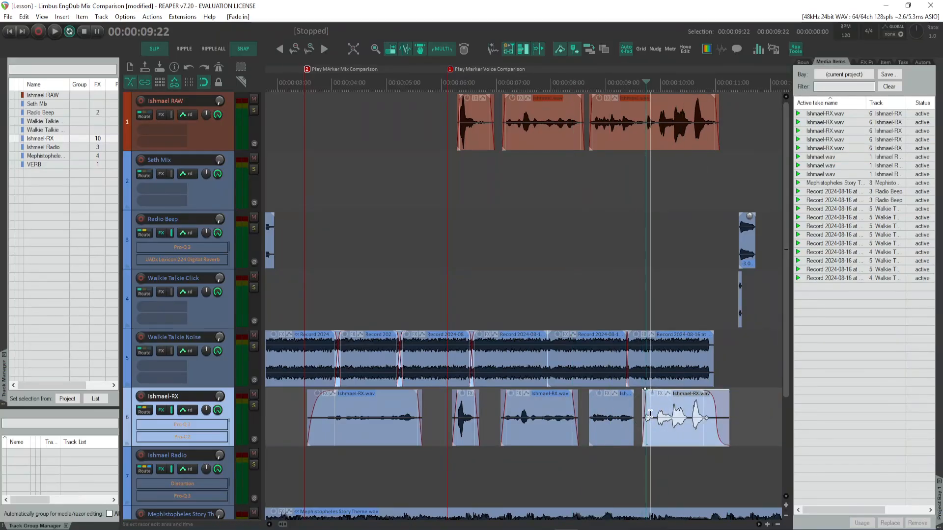
left_click(654, 458)
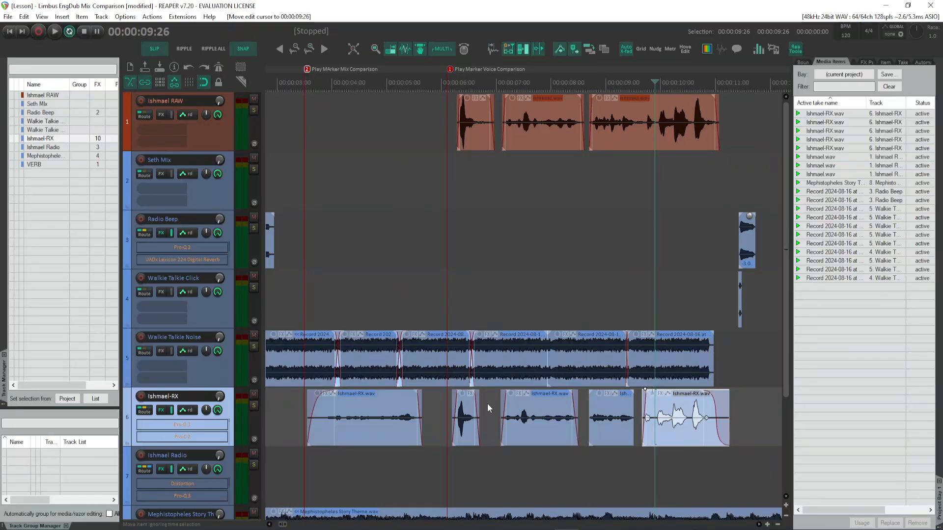
Step: Shrink the track heights until all nine tracks fit in view, and place the edit cursor at 00:00:07:19
scroll(530, 380, "down", 3, "ctrl")
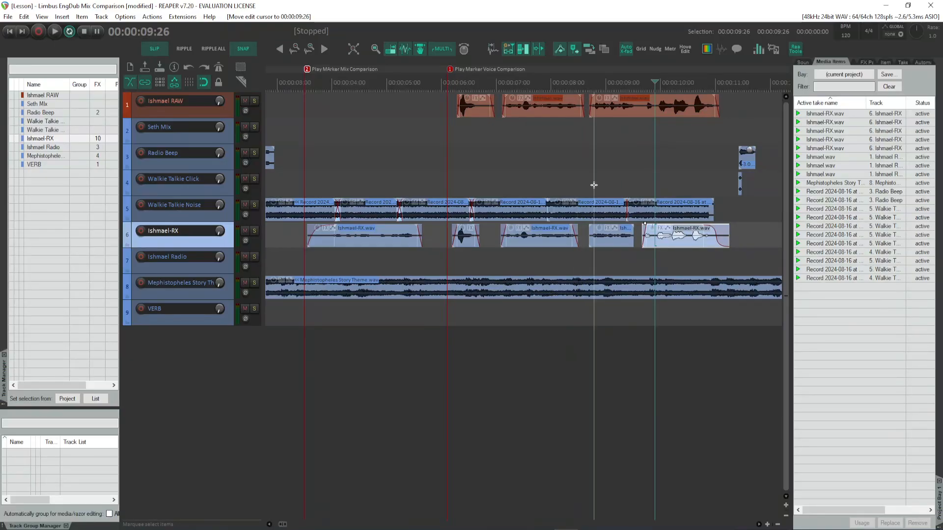
left_click(490, 296)
key("e")
left_click(530, 381)
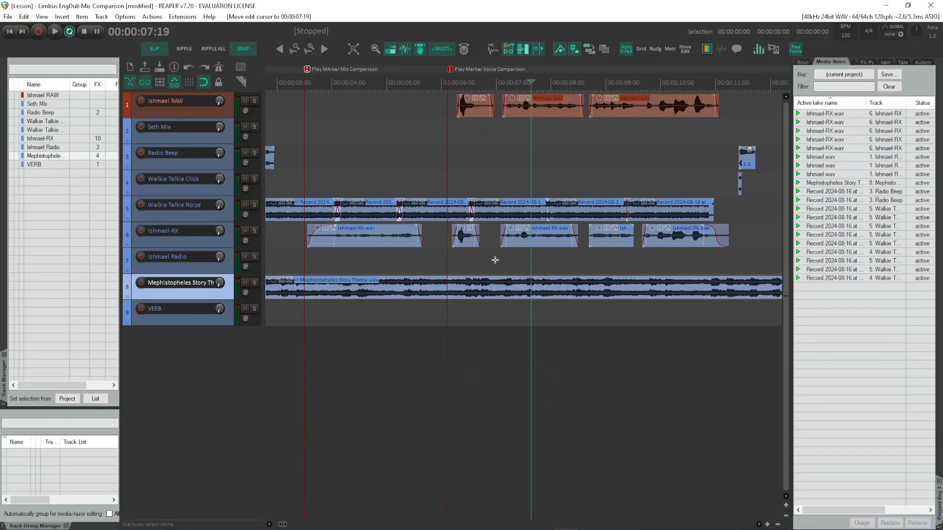
scroll(521, 265, "down", 1)
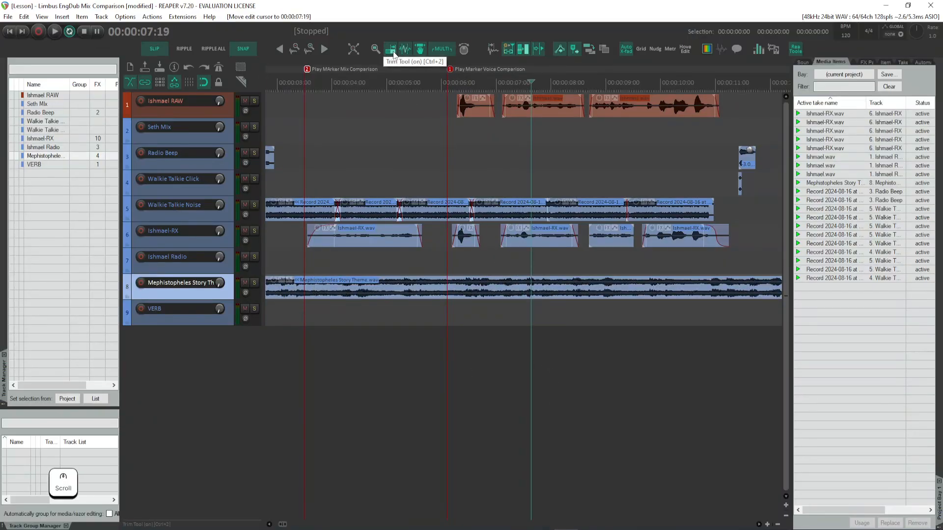
Step: Activate only the hand tool and shift several Walkie Talkie Noise items and the third Ishmael-RX item along the timeline
left_click(420, 49)
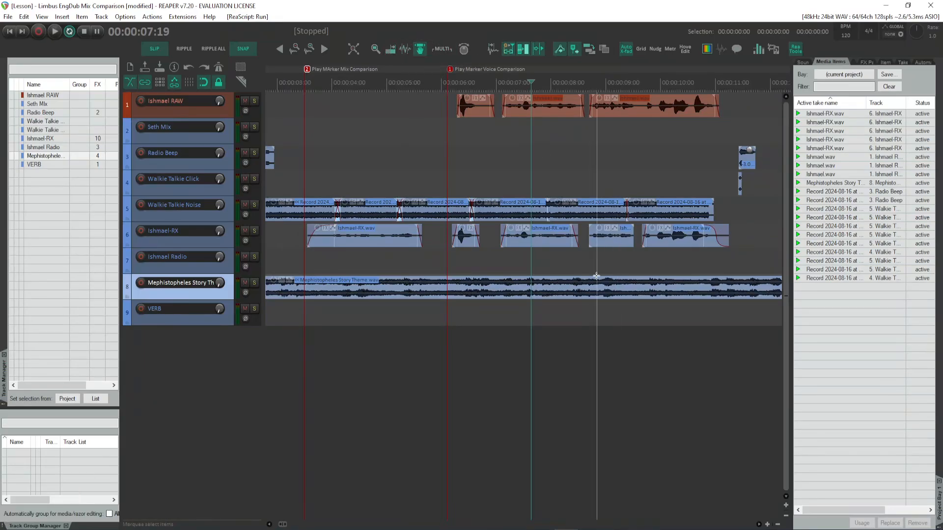
scroll(572, 312, "down", 1)
mouse_move(570, 294)
left_mouse_down()
mouse_move(688, 303)
mouse_move(555, 290)
mouse_move(564, 289)
left_mouse_up()
left_click_drag(534, 238, 440, 211)
left_click_drag(565, 211, 609, 210)
left_click_drag(428, 209, 536, 208)
left_click_drag(480, 204, 425, 202)
left_click_drag(362, 210, 407, 209)
Step: Move the first Ishmael-RX item and the middle Ishmael RAW item onto the Walkie Talkie Noise track, and select the items around 00:00:08:00
left_click_drag(360, 203, 342, 237)
left_click_drag(341, 237, 418, 211)
left_click_drag(551, 107, 653, 208)
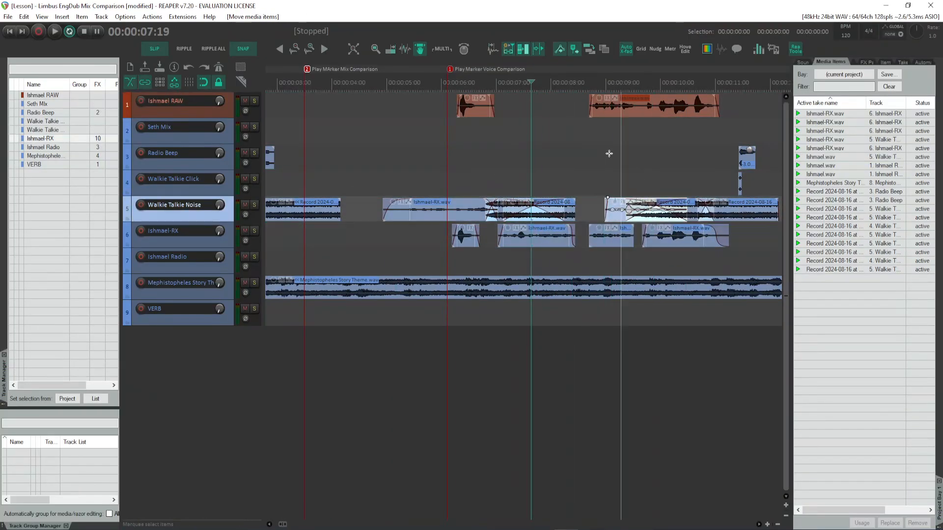
left_click_drag(583, 186, 545, 233)
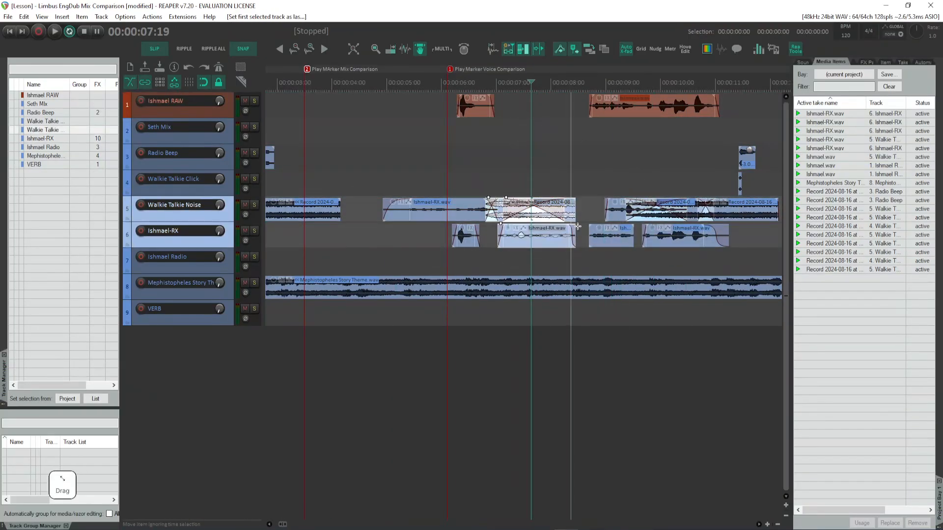
Step: Activate only the range selection tool and draw several trial razor areas across the Walkie Talkie Noise, Ishmael-RX and neighbouring tracks
left_click(405, 49)
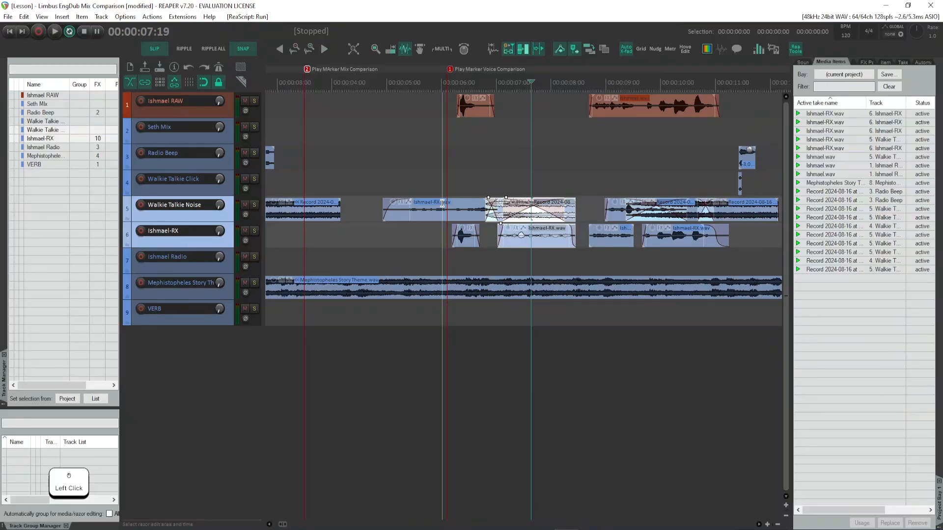
left_click_drag(442, 203, 526, 188)
left_click(605, 255)
left_click_drag(473, 216, 612, 260)
left_click_drag(685, 210, 442, 254)
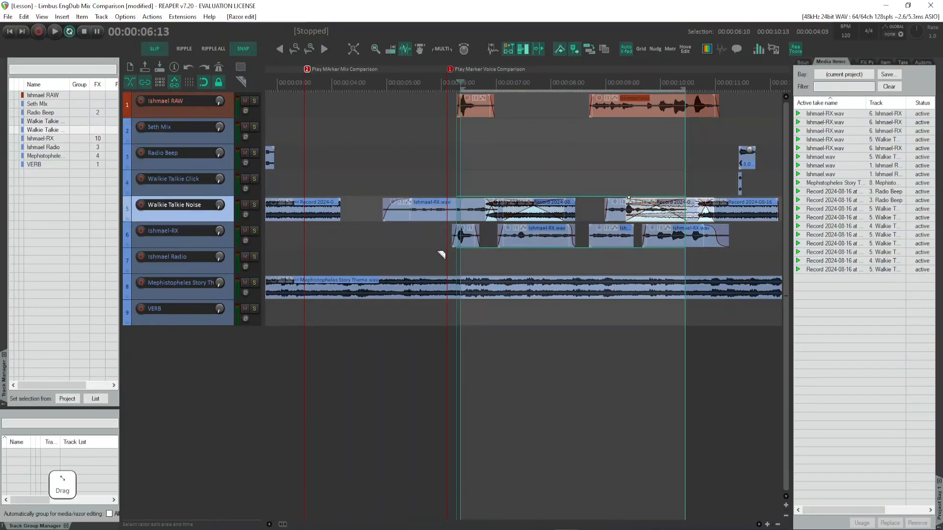
mouse_move(437, 159)
left_mouse_down()
mouse_move(449, 228)
mouse_move(614, 306)
left_mouse_up()
Step: Razor-delete 00:00:07:21 to 00:00:11:00 from Radio Beep through Mephistopheles, plus the stretch from marker 2 to shortly after 00:00:07:00
mouse_move(536, 156)
left_mouse_down()
mouse_move(647, 190)
mouse_move(717, 289)
left_mouse_up()
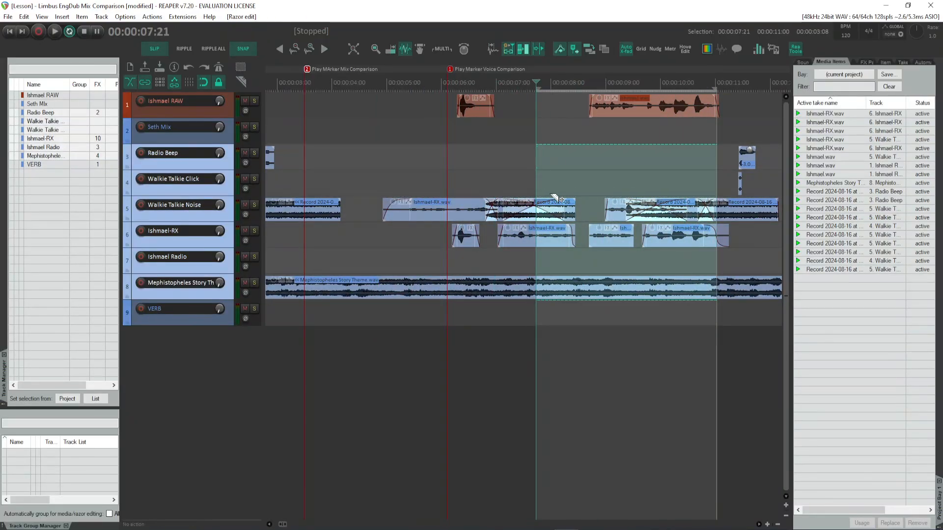
key("Delete")
left_click_drag(372, 160, 506, 314)
key("Delete")
left_click_drag(335, 209, 443, 313)
key("Delete")
mouse_move(340, 160)
left_mouse_down()
mouse_move(325, 360)
mouse_move(311, 391)
left_mouse_up()
key("BackSpace")
mouse_move(490, 211)
left_mouse_down()
mouse_move(526, 231)
mouse_move(514, 216)
left_mouse_up()
left_click_drag(583, 159, 571, 360)
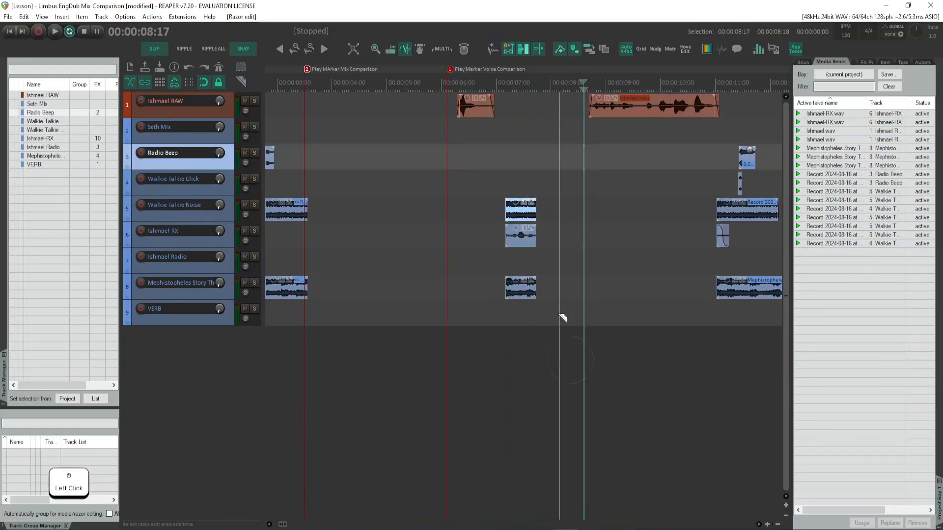
Step: Activate only the trim tool and extend the middle Walkie Talkie Noise item to span about 00:00:05:00 to 00:00:10:10
left_click(391, 51)
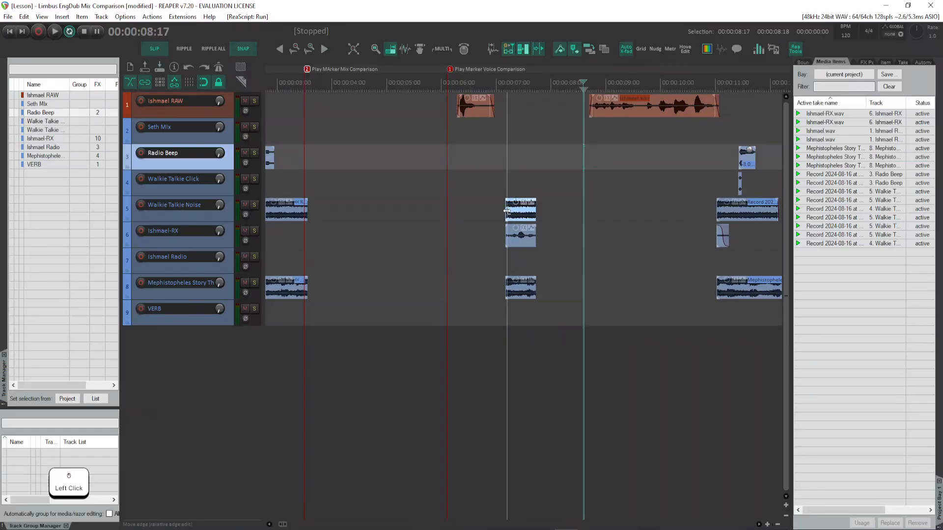
left_click_drag(506, 212, 380, 220)
left_click_drag(536, 210, 680, 228)
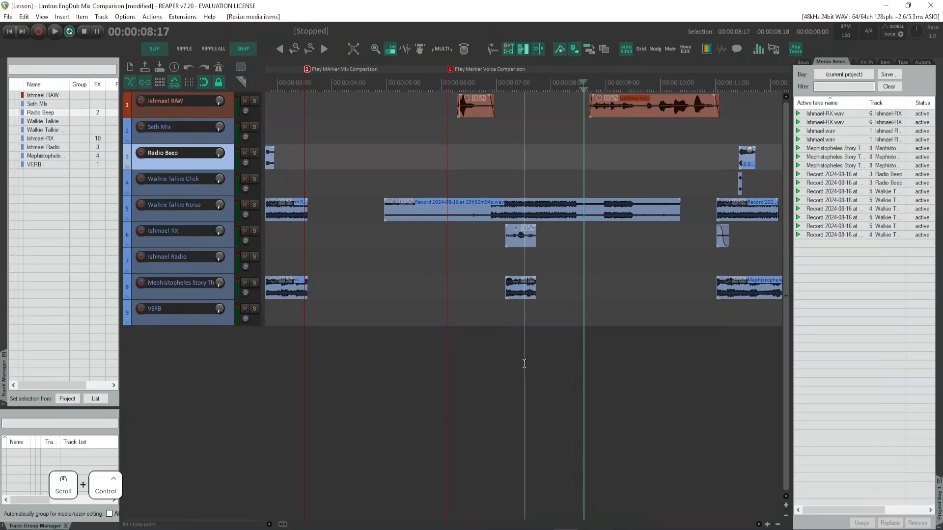
Step: Undo the item extension and all the razor deletions across the tracks
key("ctrl+z")
key("ctrl+z")
key("ctrl+z")
key("ctrl+z")
key("ctrl+z")
key("ctrl+z")
key("ctrl+z")
key("ctrl+z")
key("ctrl+z")
key("ctrl+z")
key("ctrl+z")
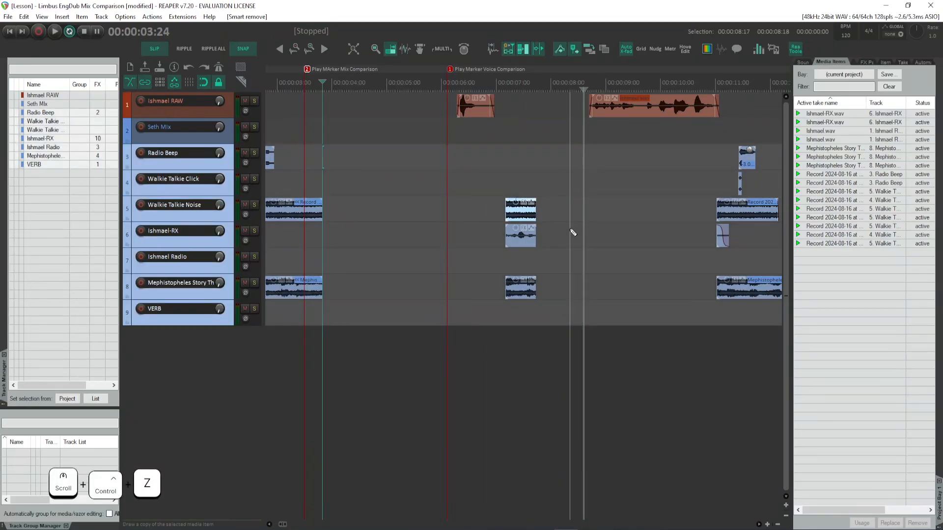
key("ctrl+z")
key("ctrl+z")
key("ctrl+z")
key("ctrl+z")
key("ctrl+z")
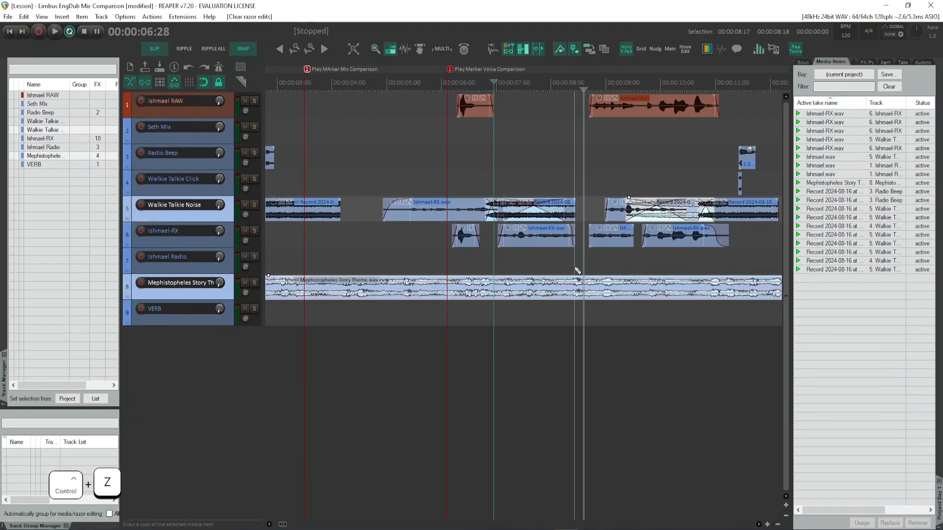
Step: Undo the trial razor areas and the moves of the Walkie Talkie Noise and Ishmael items
key("ctrl+z")
key("ctrl+z")
key("ctrl+z")
key("ctrl+z")
key("ctrl+z")
key("ctrl+z")
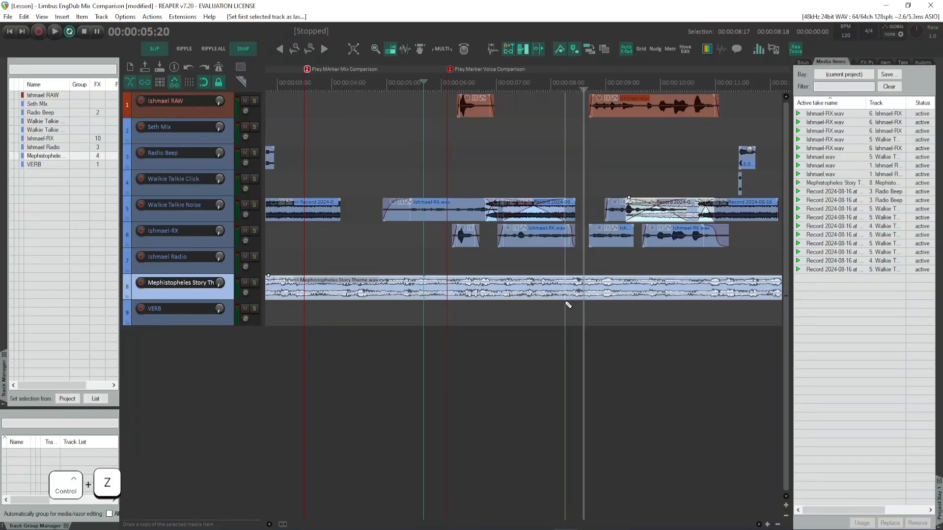
key("ctrl+z")
key("ctrl+z")
key("ctrl+z")
key("ctrl+z")
key("ctrl+z")
key("ctrl+z")
key("ctrl+z")
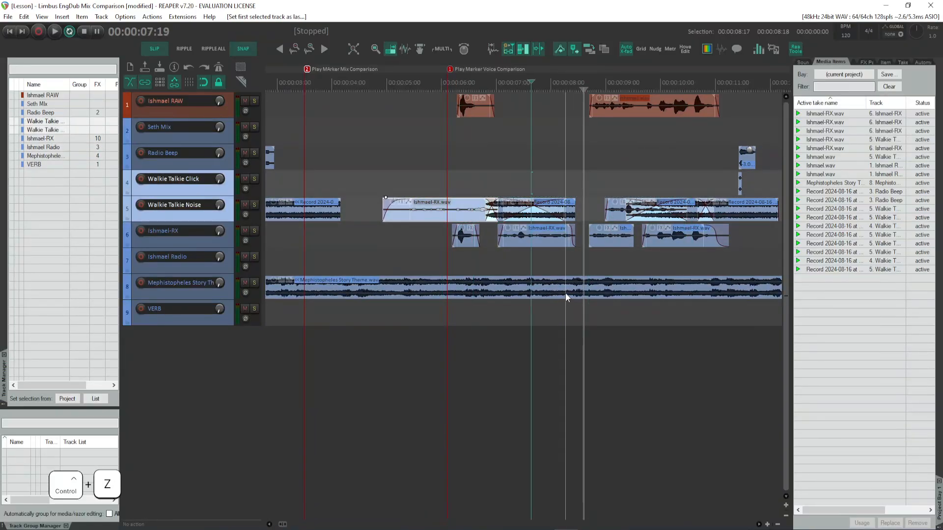
key("ctrl+z")
key("ctrl+z")
key("ctrl+z")
key("ctrl+z")
key("ctrl+z")
key("ctrl+z")
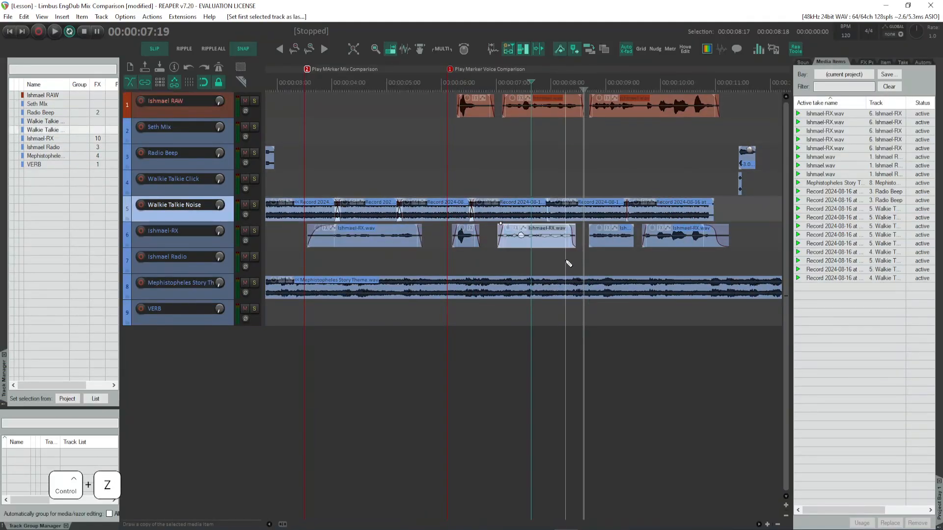
Step: Undo the fades and splits of the Ishmael items, back to one continuous Ishmael RAW item
key("ctrl+z")
key("ctrl+z")
key("ctrl+z")
key("ctrl+z")
key("ctrl+z")
key("ctrl+z")
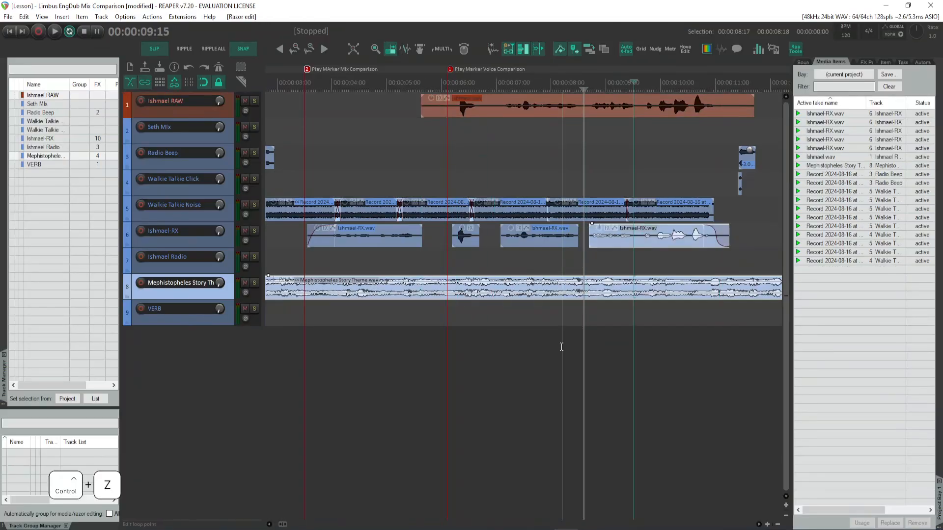
Step: Undo the remaining edits back to the nine muted tracks before the WAYFINDER 8.16 import
key("ctrl+z")
key("ctrl+z")
key("ctrl+z")
key("ctrl+z")
key("ctrl+z")
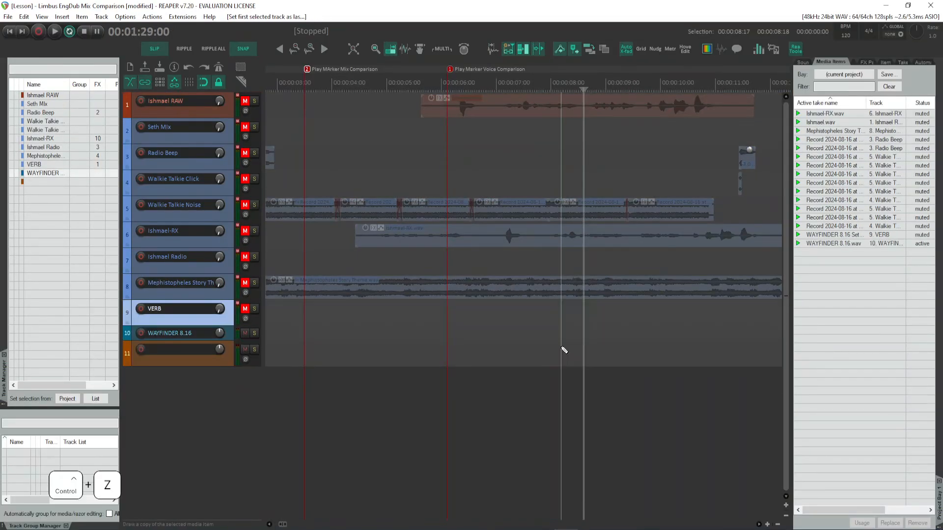
key("ctrl+z")
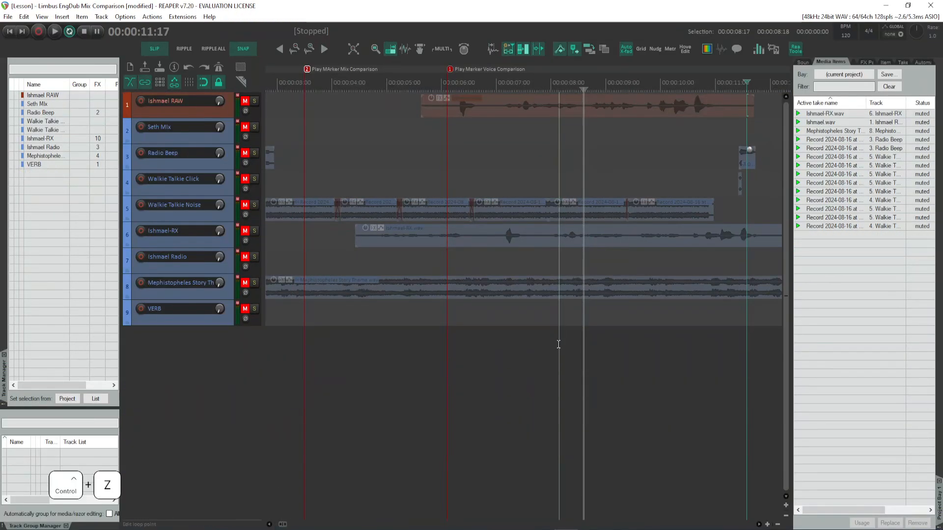
Step: Unmute all nine tracks, Ishmael RAW through VERB, at once
scroll(254, 241, "down", 1)
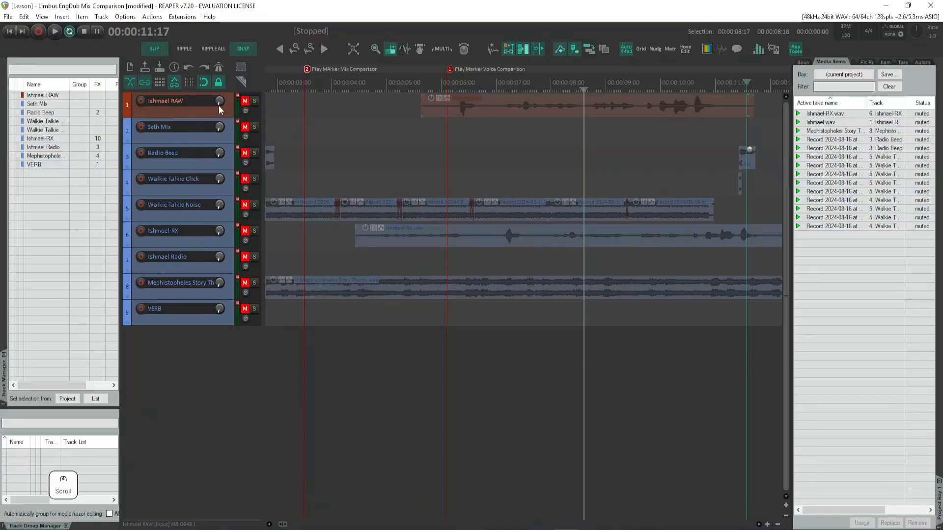
left_click(224, 114)
left_click(218, 318, "shift")
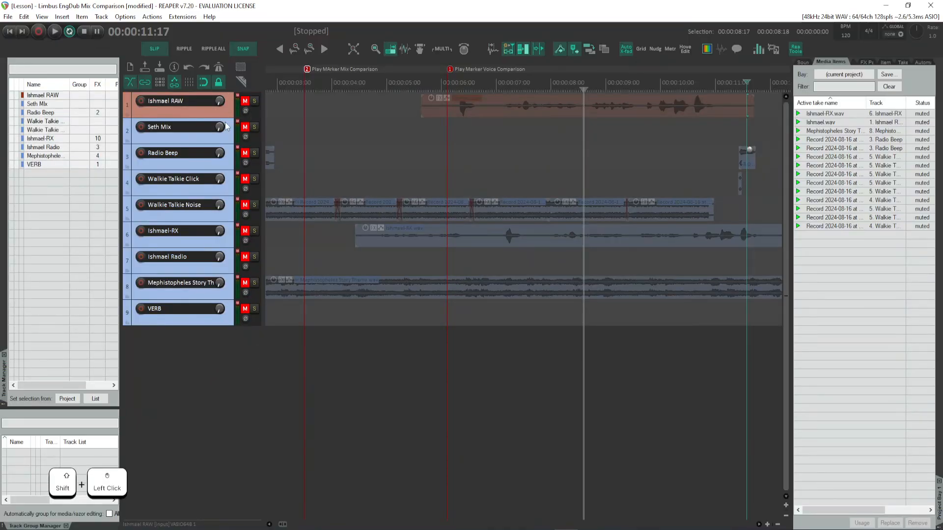
left_click(245, 101)
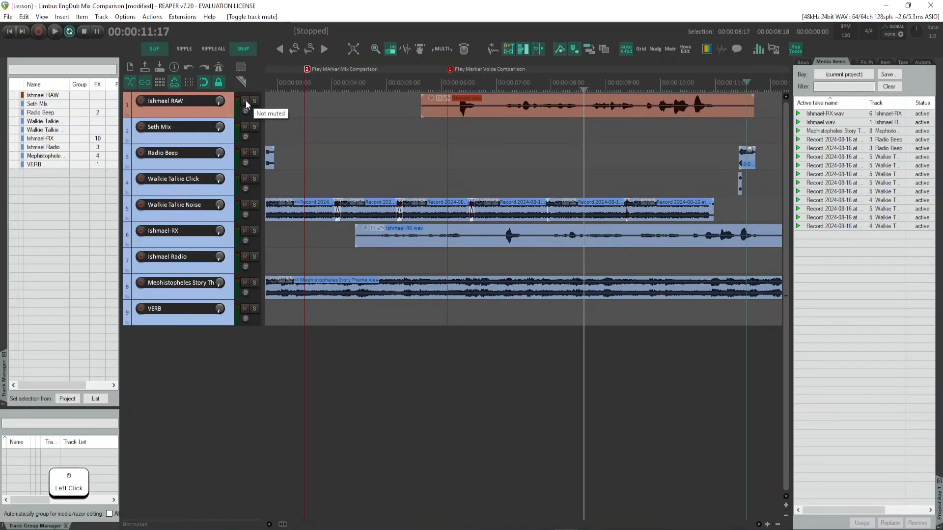
Step: Toggle the mute of all nine selected tracks on and off twice
left_click(245, 102)
left_click(245, 101)
left_click(245, 102)
left_click(245, 101)
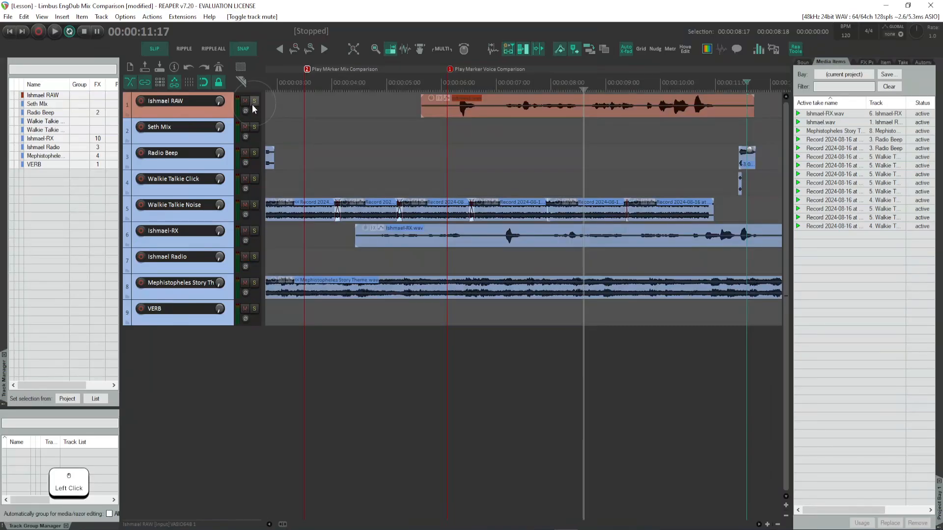
Step: Reselect the full range of tracks from VERB up to Ishmael RAW
left_click(255, 404)
left_click(227, 317)
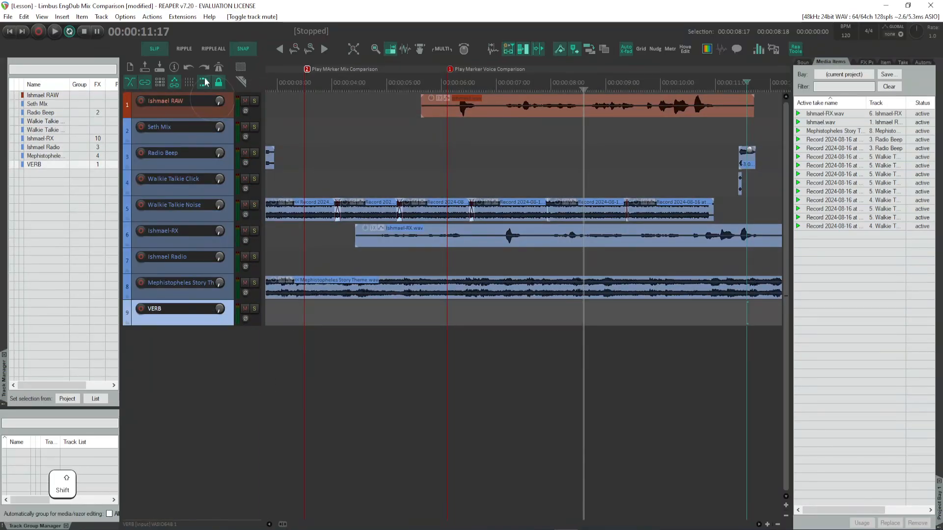
left_click(226, 109, "shift")
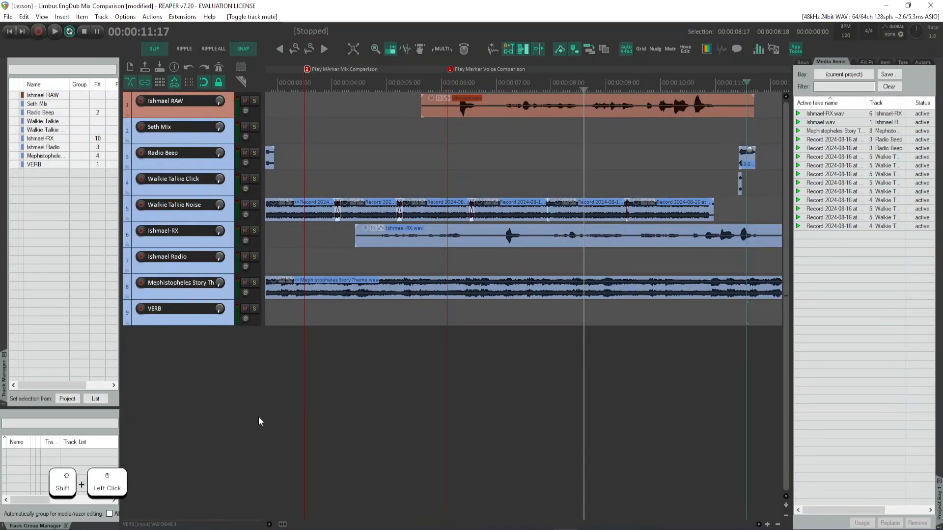
Step: Look up the Track Manager entry among the view options and leave it unchanged
left_click(261, 455)
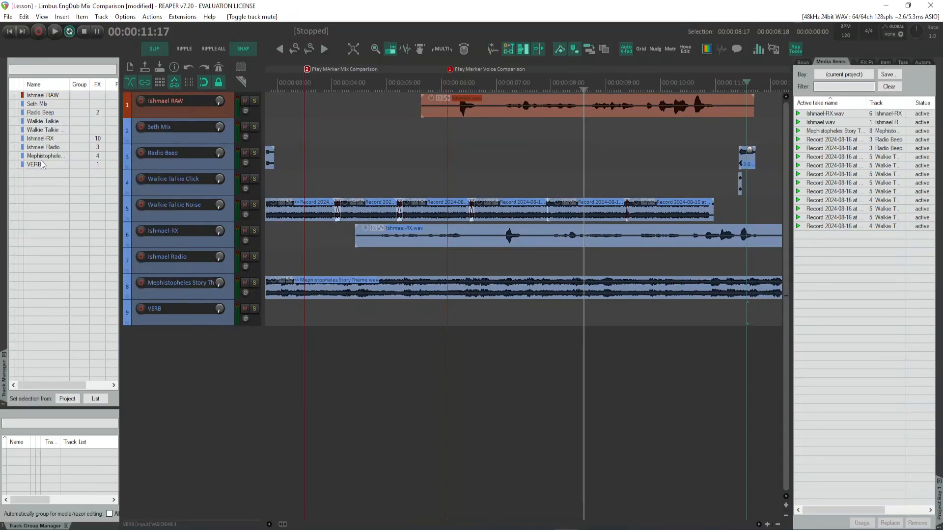
left_click(42, 16)
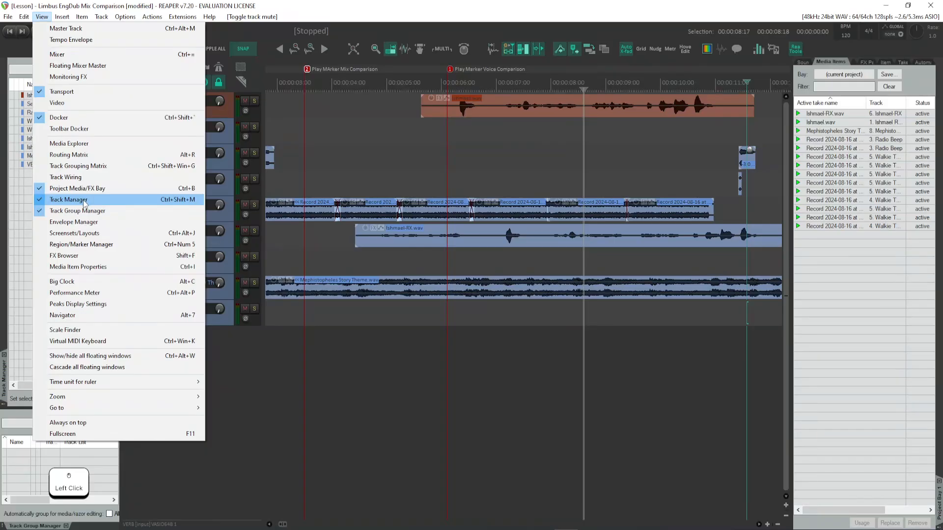
left_click(219, 363)
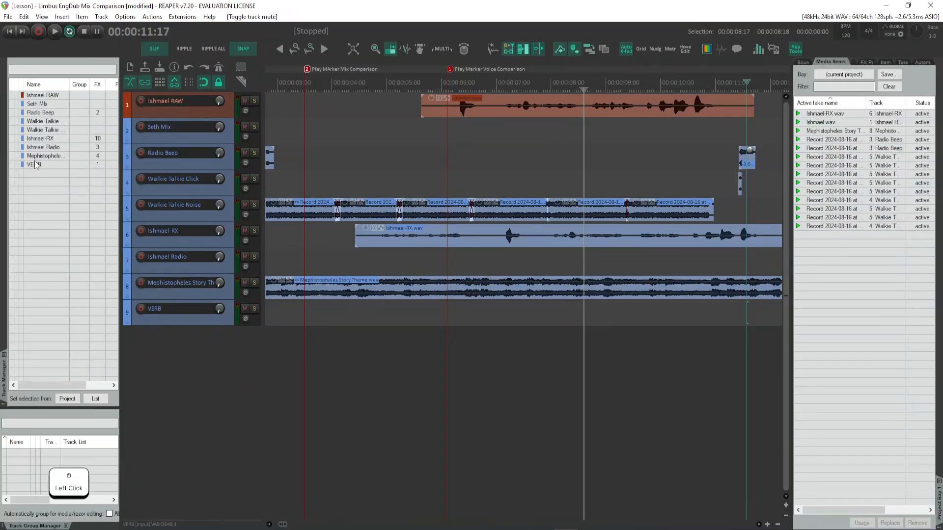
Step: Select the tracks from VERB up to Seth Mix in the Track Manager, mute them together and unmute them again
left_click(34, 164)
left_click(39, 104, "shift")
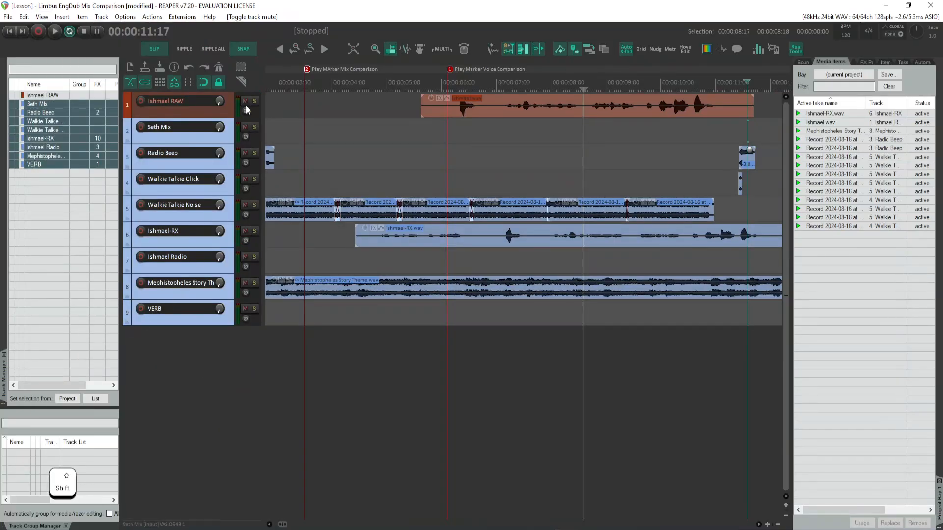
left_click(246, 127)
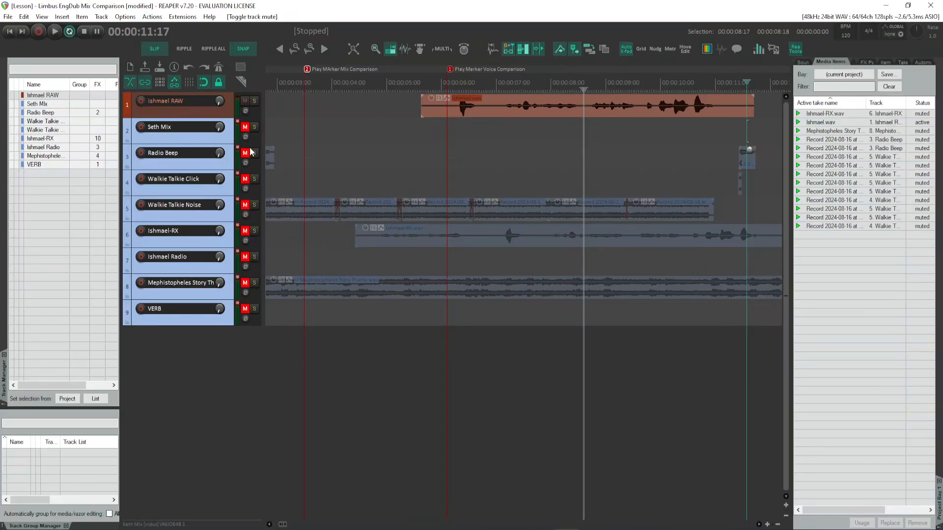
left_click(245, 127)
Step: Trim the start of the Ishmael-RX clip to about 6:18 and extend it back to its original start
left_click(417, 226)
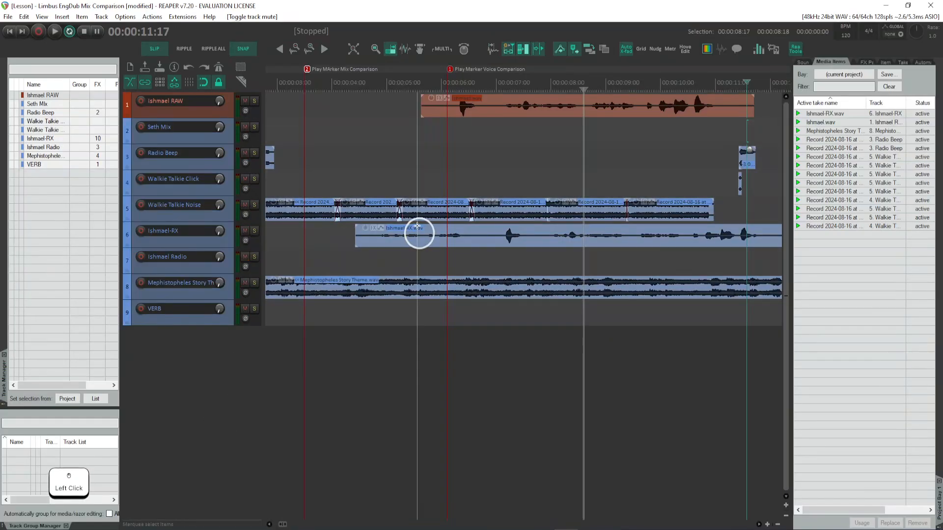
left_click(467, 235)
left_click_drag(469, 235, 248, 241)
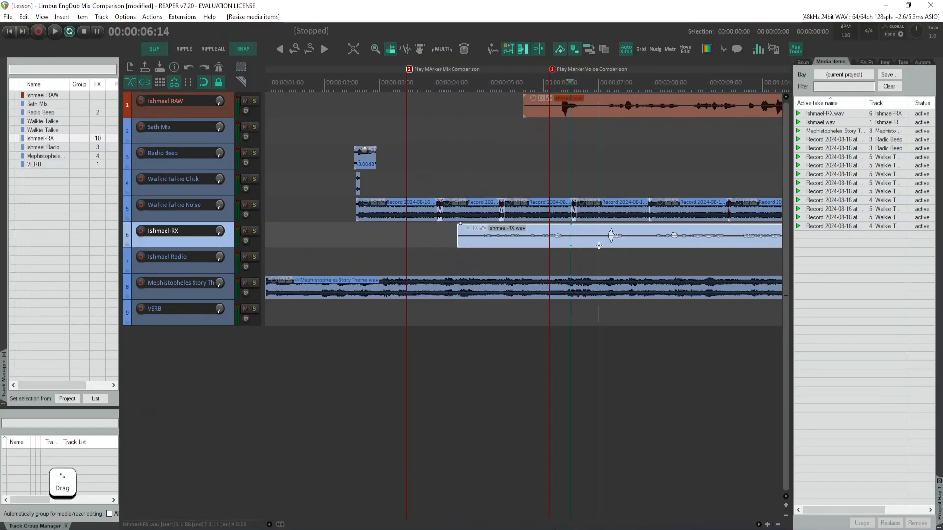
scroll(602, 240, "right", 3)
scroll(591, 243, "left", 3)
left_click(578, 237)
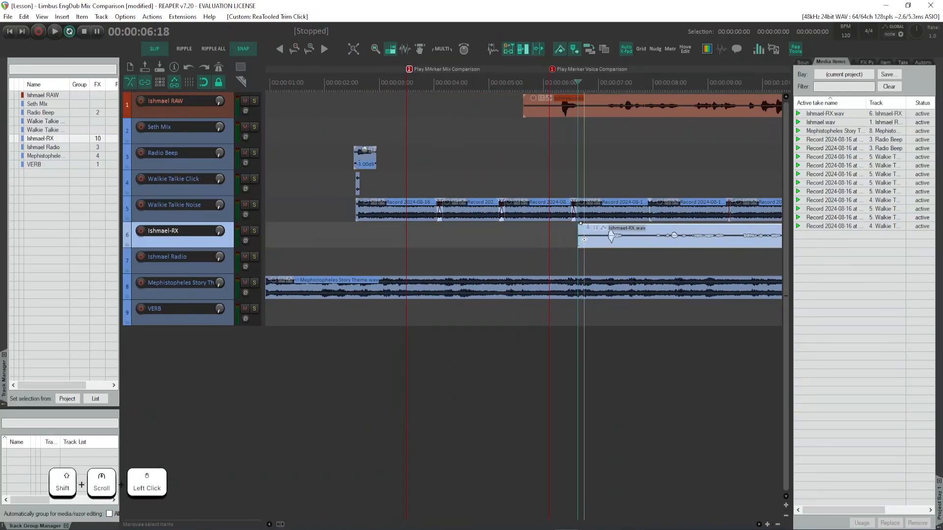
left_click_drag(579, 237, 216, 234)
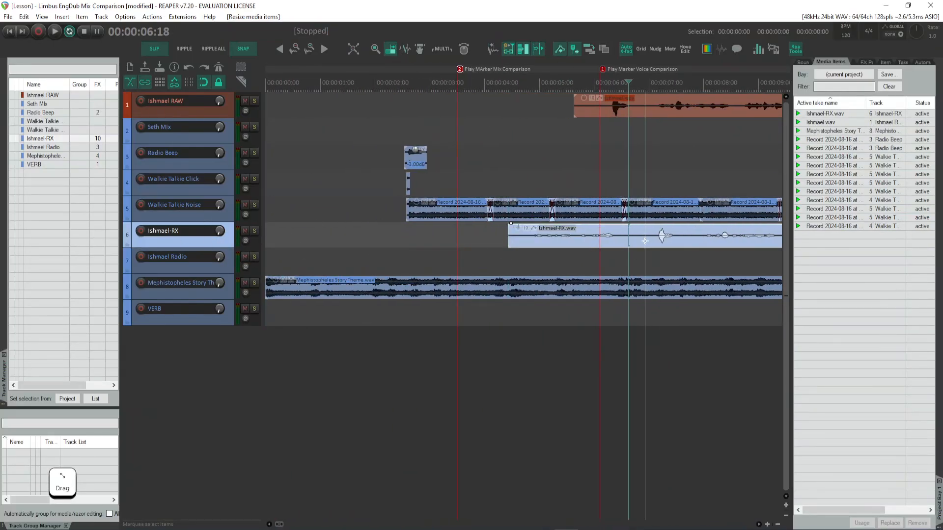
Step: Turn on the Multi tool and Tab to Transients with the Ishmael-RX clip filling the view
key("e")
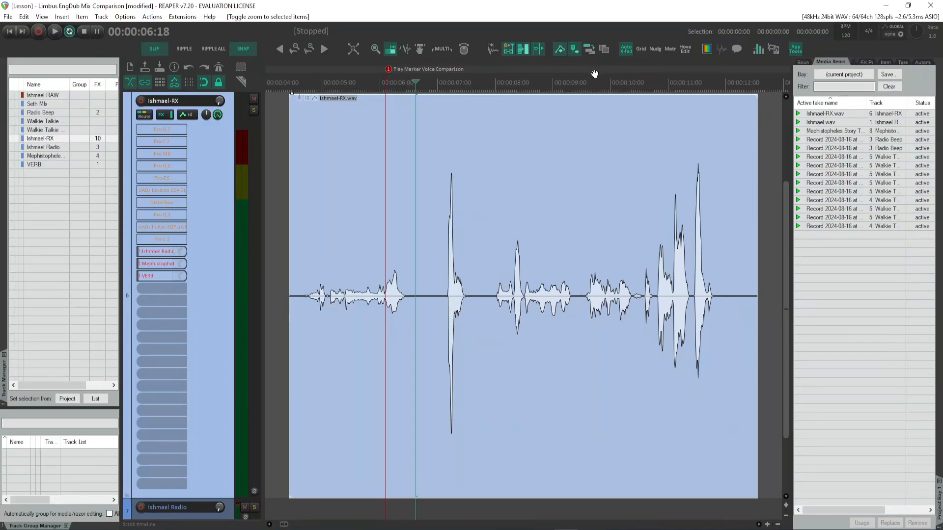
left_click(461, 48)
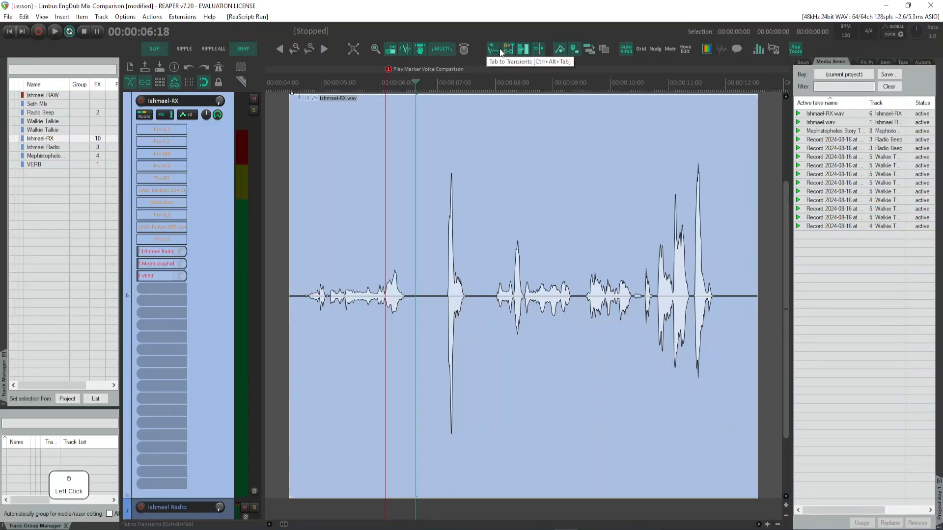
Step: Step the edit cursor through the Ishmael-RX clip's transients, from just before its start up to 10:24
left_click(282, 135)
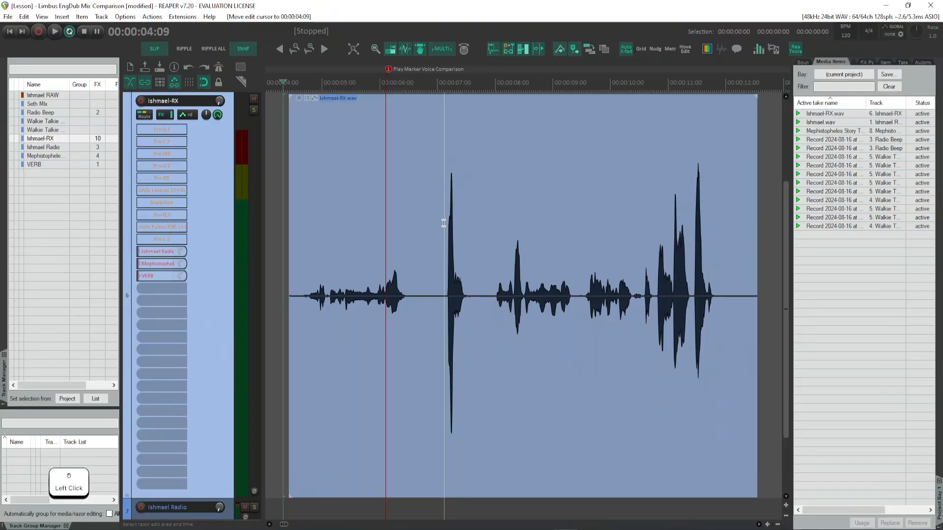
key("Tab")
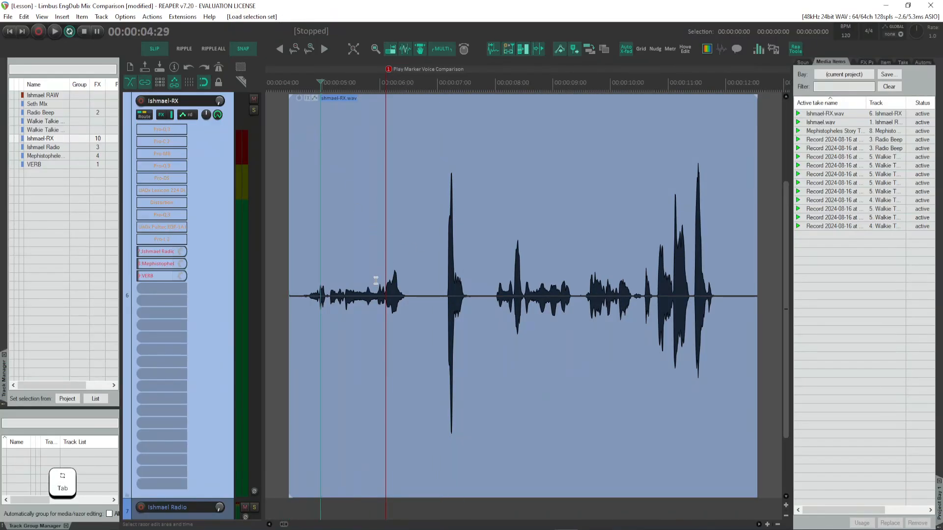
key("Tab")
key("Tab")
key("Tab")
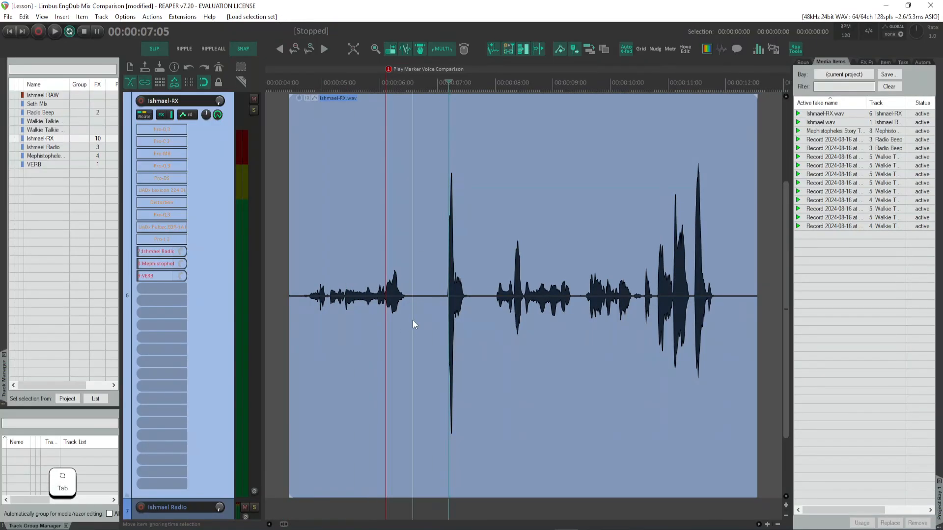
key("Tab")
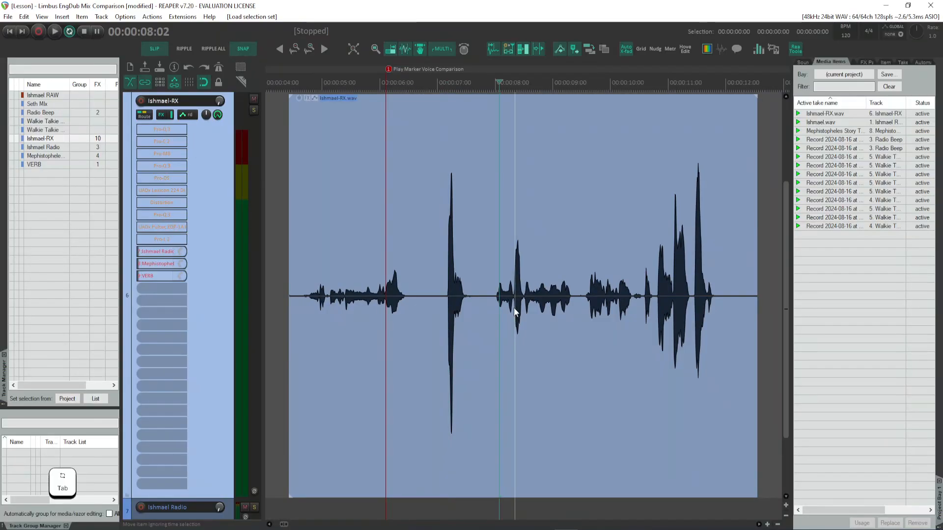
key("Tab")
key("Tab")
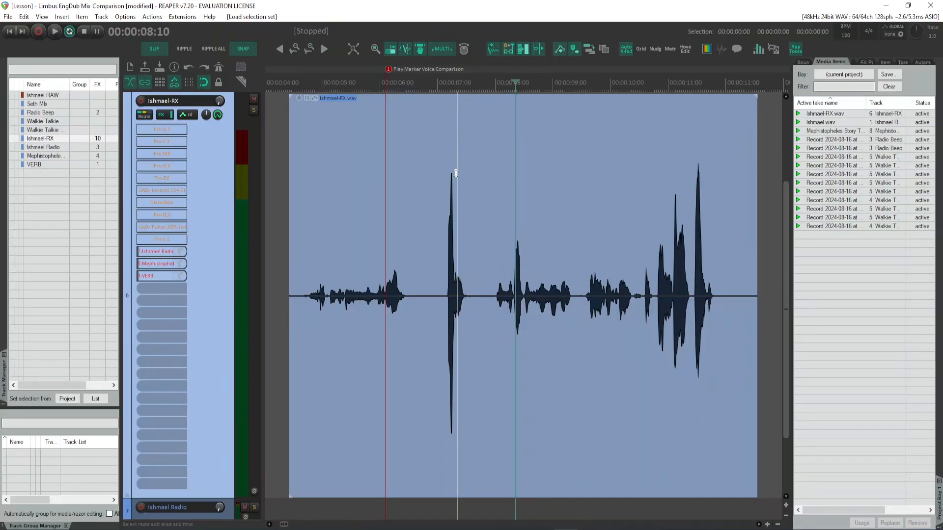
key("Tab")
key("Tab")
key("Tab")
key("Tab")
key("Tab")
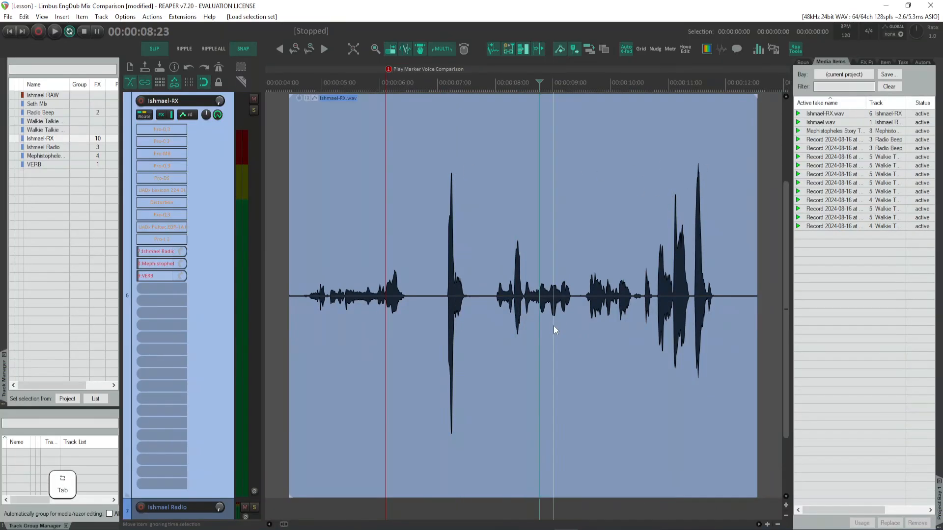
key("Tab")
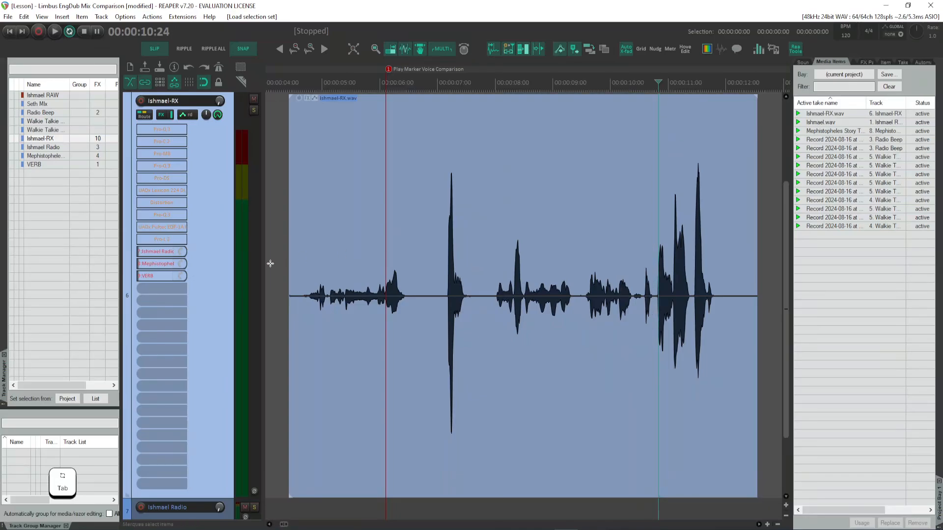
Step: Return to the start of the Ishmael-RX clip and split it just before the first phrase, at 4:22
left_click(281, 85)
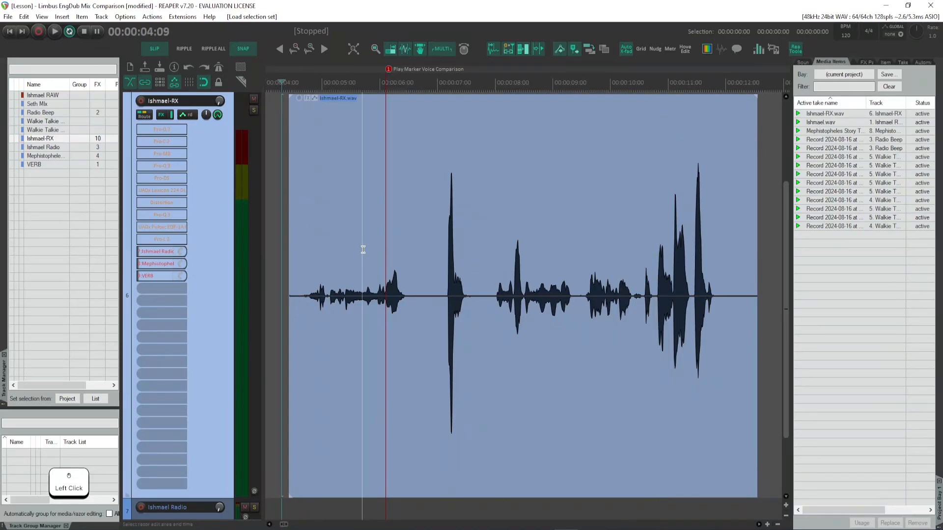
key("Tab")
key("Tab")
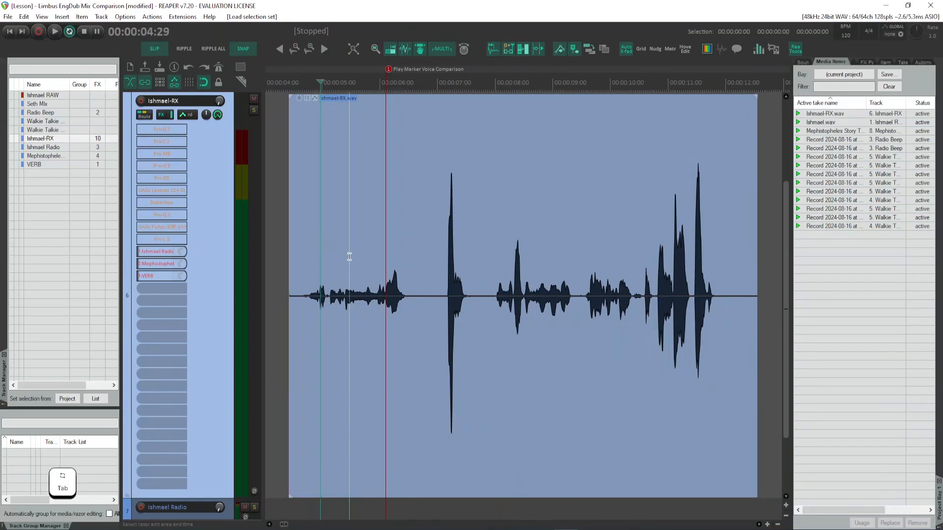
left_click(306, 280)
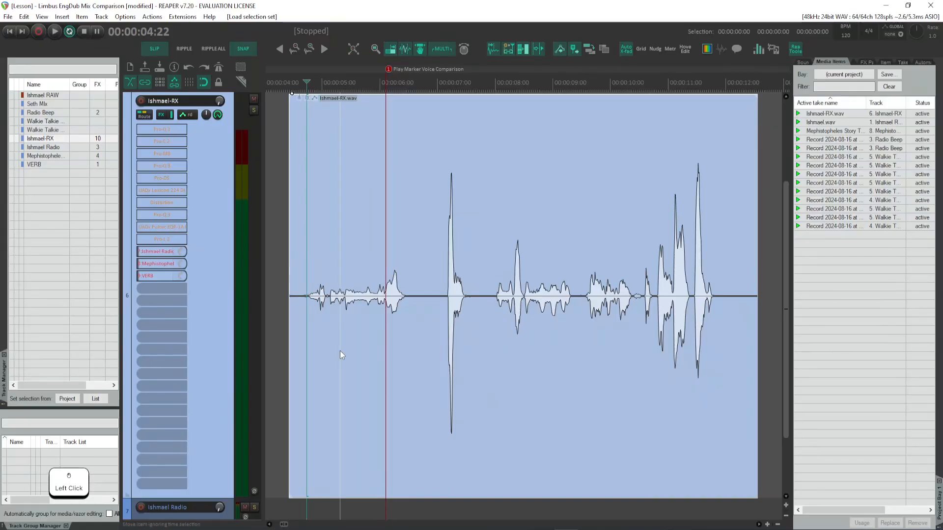
key("s")
Step: Split the Ishmael-RX clip at the transients at 7:05 and 8:02
key("Tab")
key("Tab")
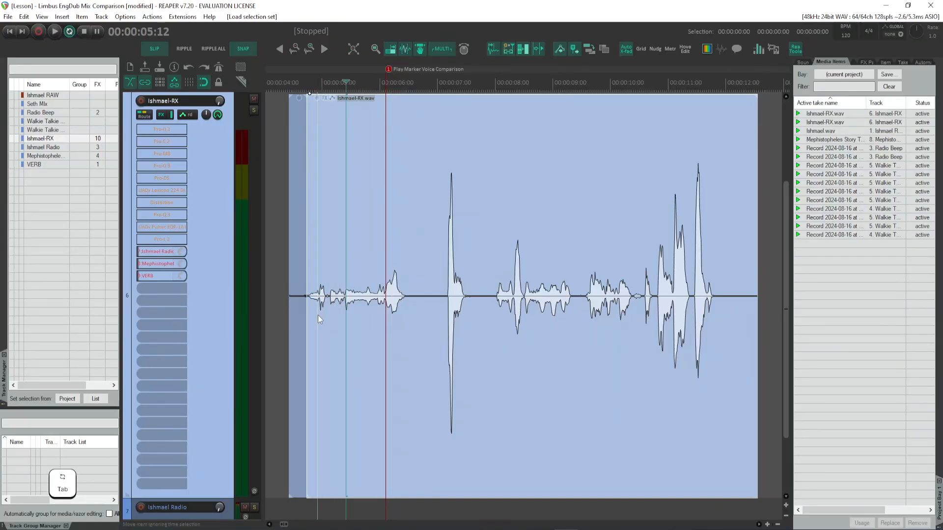
key("Tab")
key("Tab")
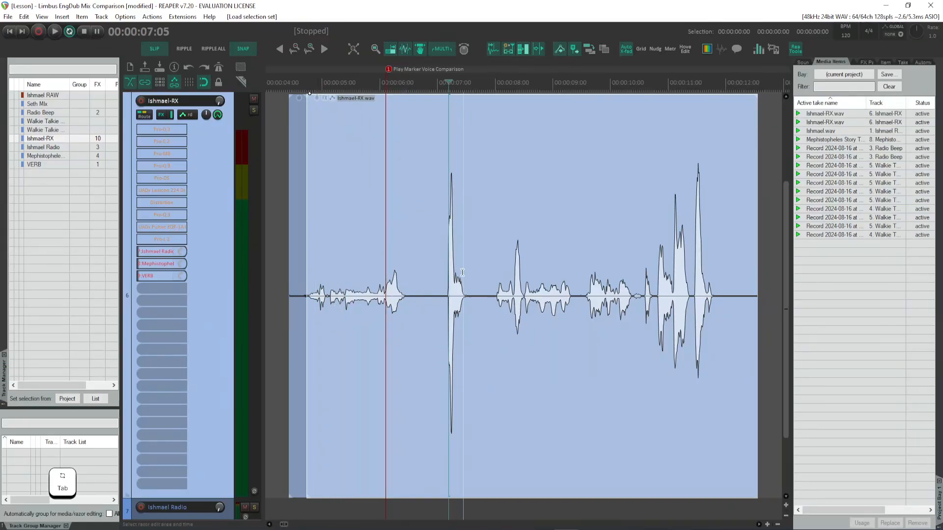
key("s")
key("Tab")
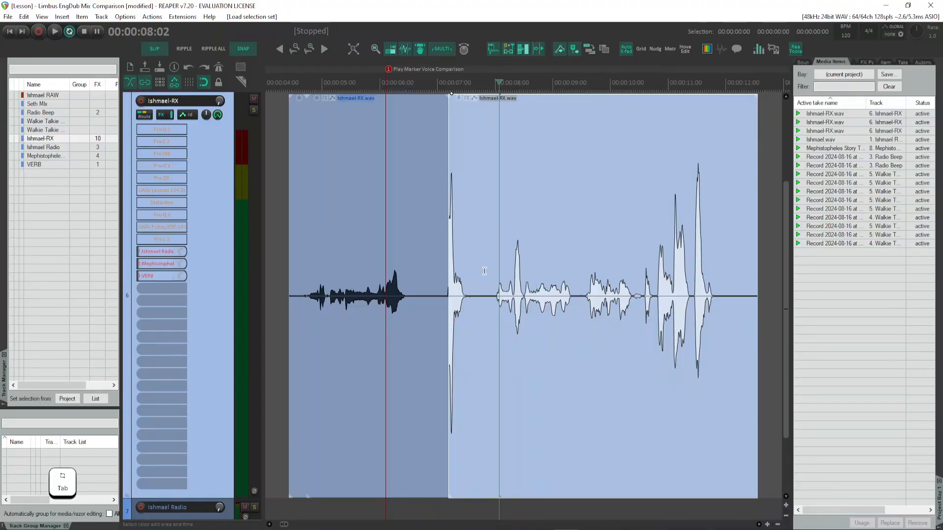
key("s")
Step: Split the rest of the Ishmael-RX clip at the transients at 9:19, 10:18 and 10:25
key("Tab")
key("Tab")
key("Tab")
key("Tab")
key("Tab")
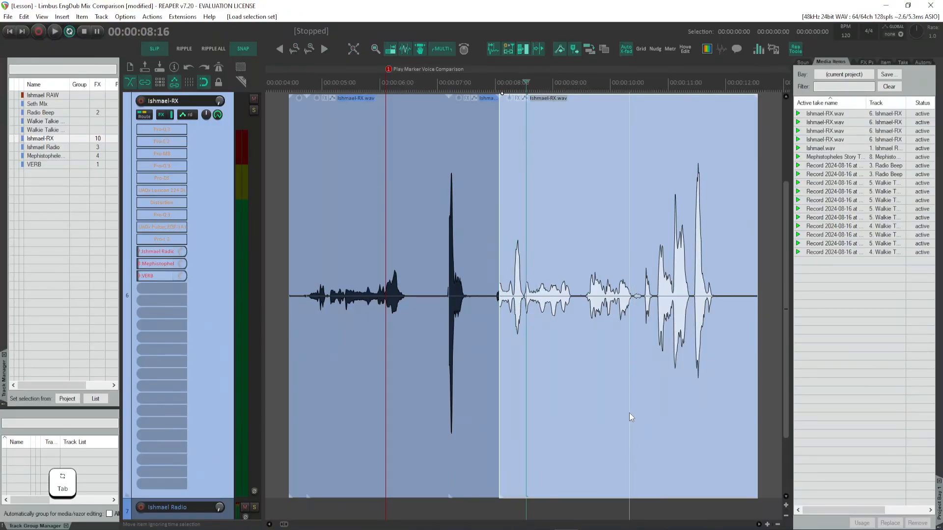
key("Tab")
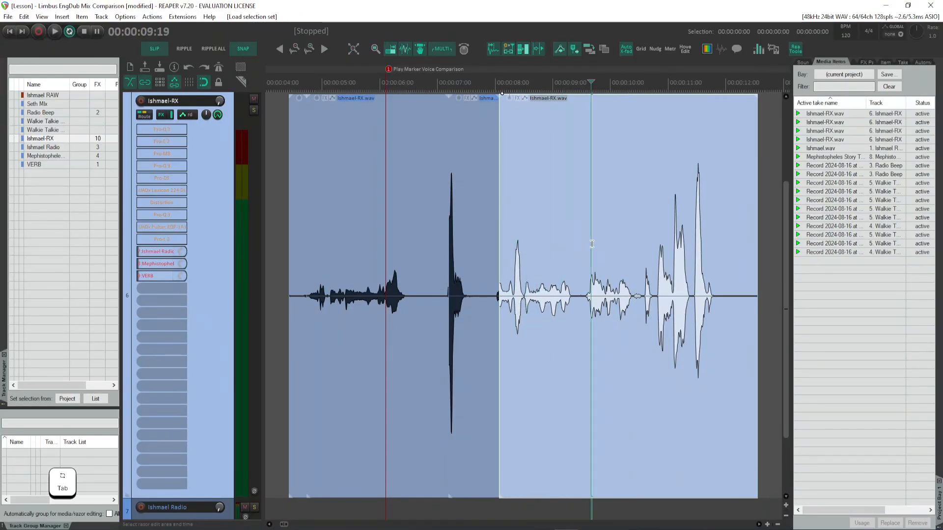
key("s")
key("Tab")
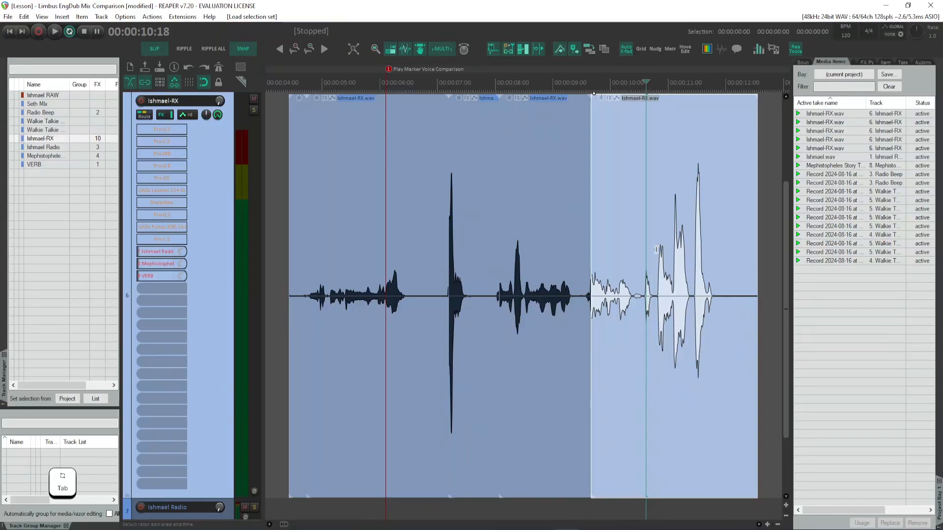
key("s")
key("Tab")
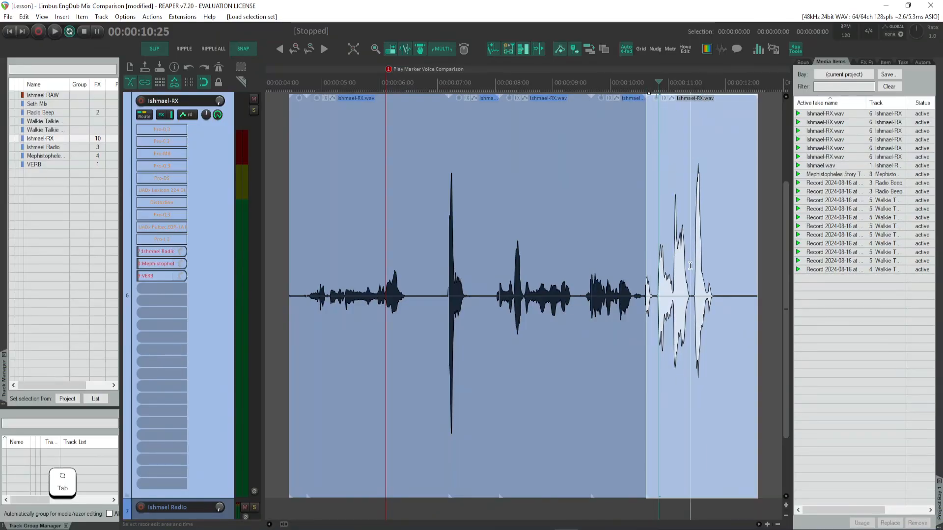
key("s")
Step: Check individual pieces of the split Ishmael-RX clip and delete the short silent piece before the first phrase
left_click(713, 193)
left_click(582, 378)
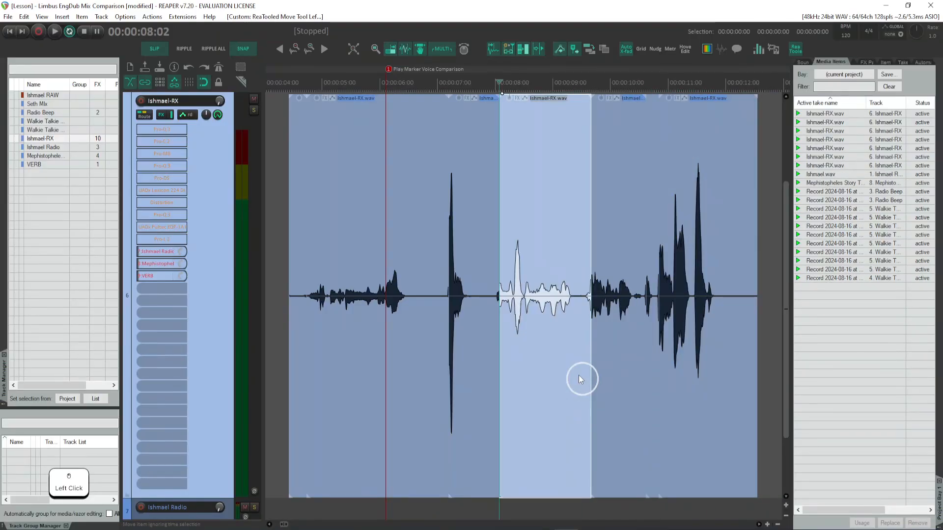
left_click(451, 260)
left_click(391, 337)
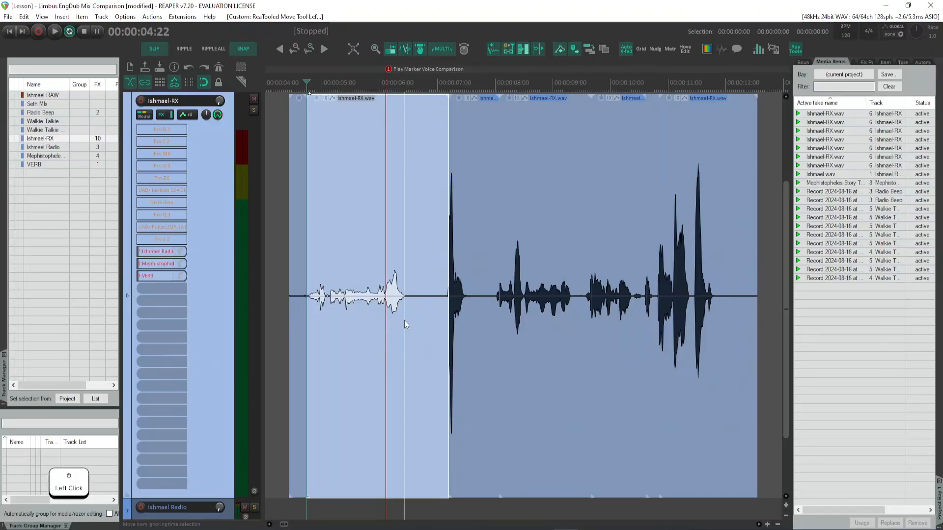
left_click(421, 265)
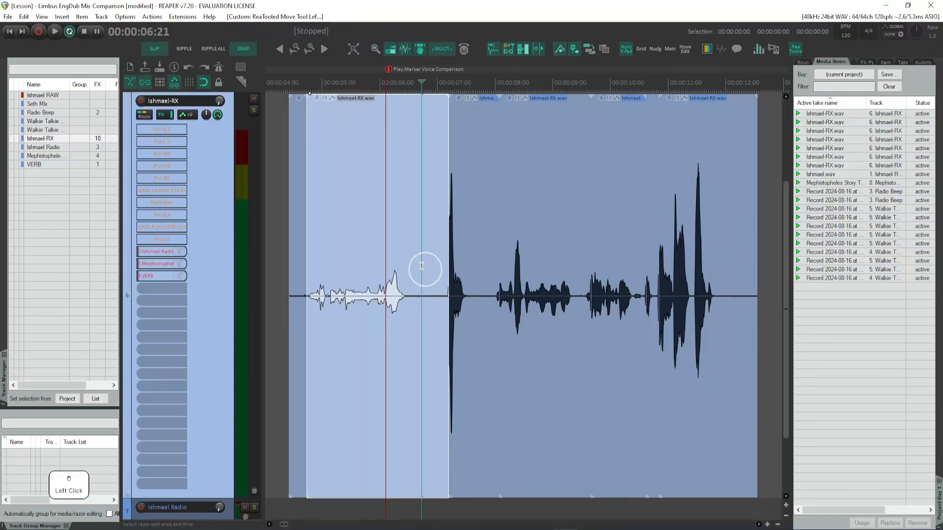
left_click(293, 308)
key("BackSpace")
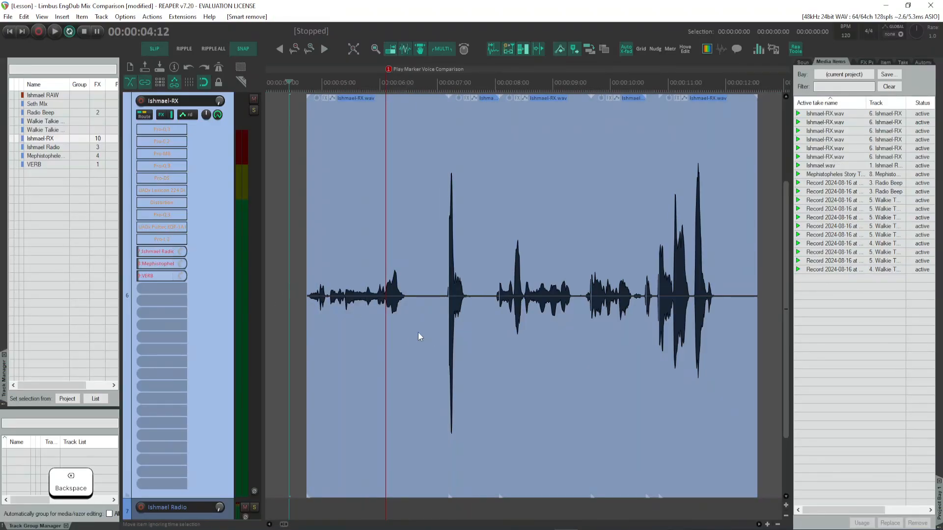
Step: Shift the Ishmael-RX cuts at 7:05, 8:02 and 9:19 earlier into the preceding silence, placing the 8:02 cut at about 7:18
left_click(418, 336)
left_click_drag(449, 311, 442, 350)
left_click(428, 295)
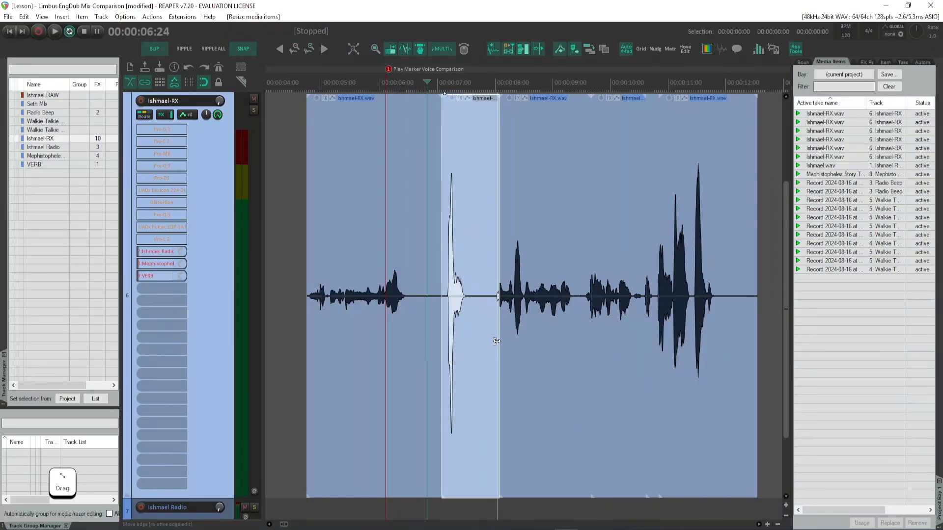
left_click_drag(496, 341, 472, 343)
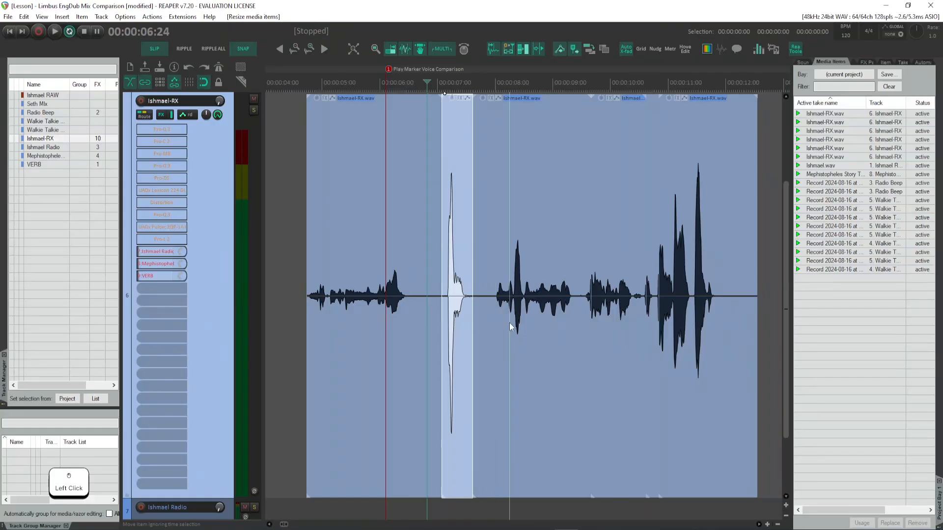
left_click_drag(589, 317, 572, 339)
left_click(499, 343)
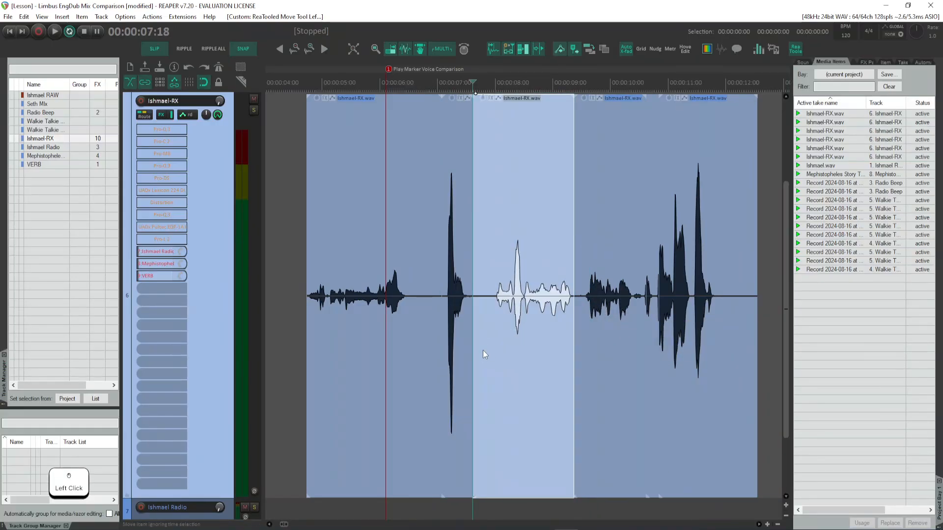
Step: Trim the silence from the starts of the third and fourth Ishmael-RX phrases, leaving a gap before each one
left_click(617, 344)
left_click_drag(642, 304, 641, 311)
left_click_drag(576, 313, 584, 314)
left_click(490, 310)
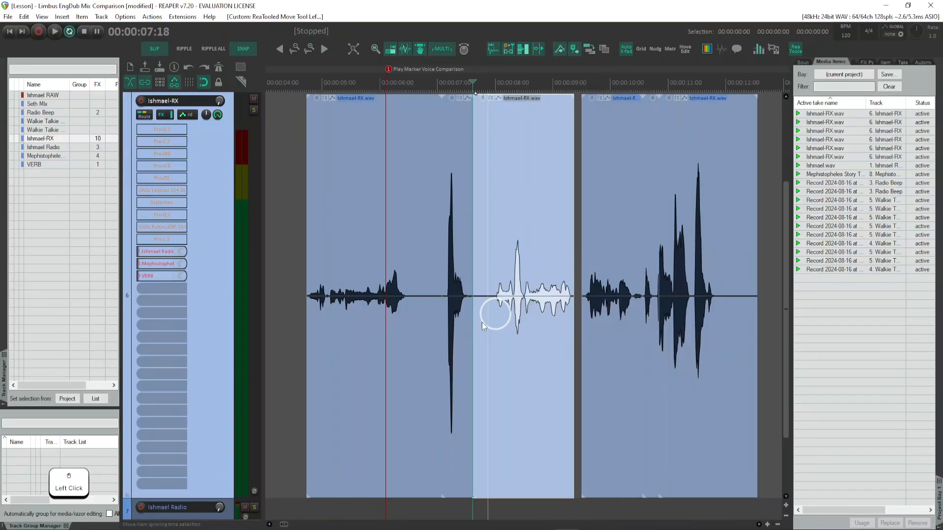
mouse_move(478, 295)
left_mouse_down()
mouse_move(491, 294)
mouse_move(469, 282)
left_mouse_up()
Step: Try trimming the trailing silence off the first Ishmael-RX phrase by moving its end edge
left_click(417, 277)
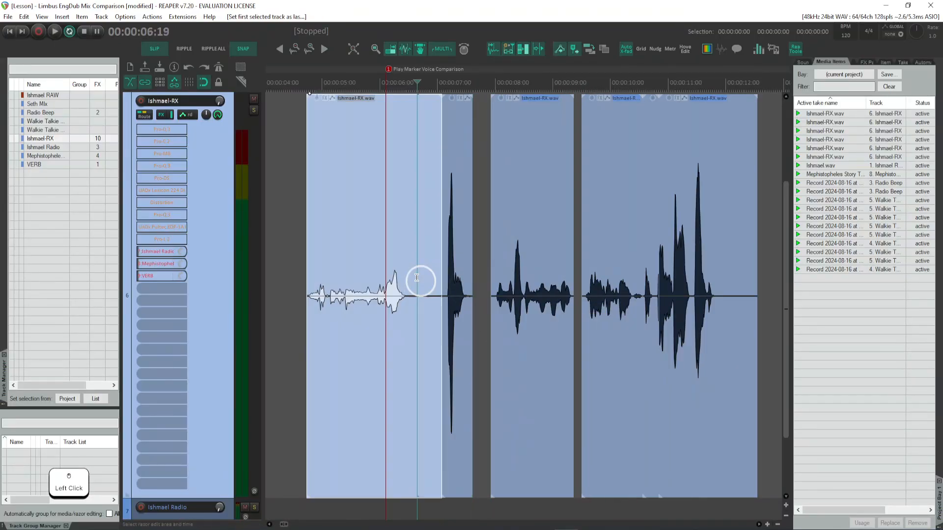
left_click_drag(440, 235, 415, 249)
left_click_drag(410, 288, 440, 281)
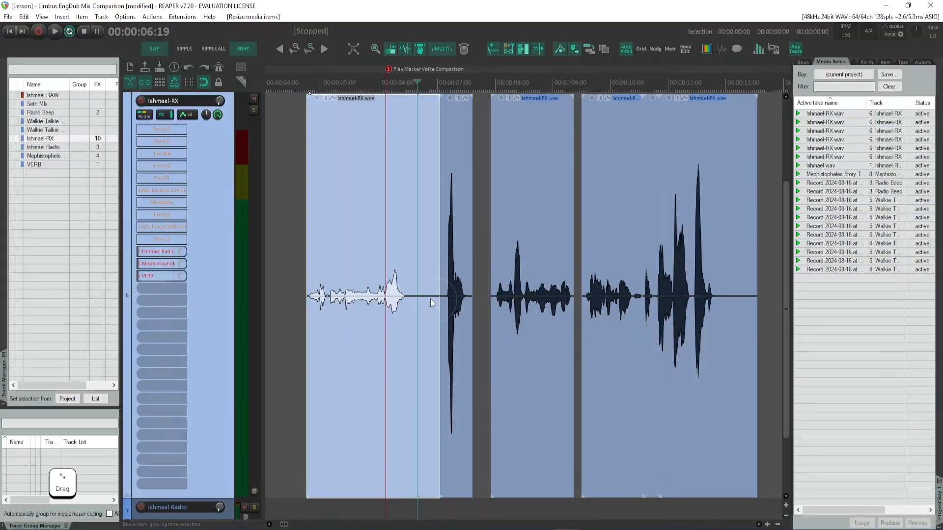
left_click(431, 317)
left_click(451, 351)
left_click(427, 323)
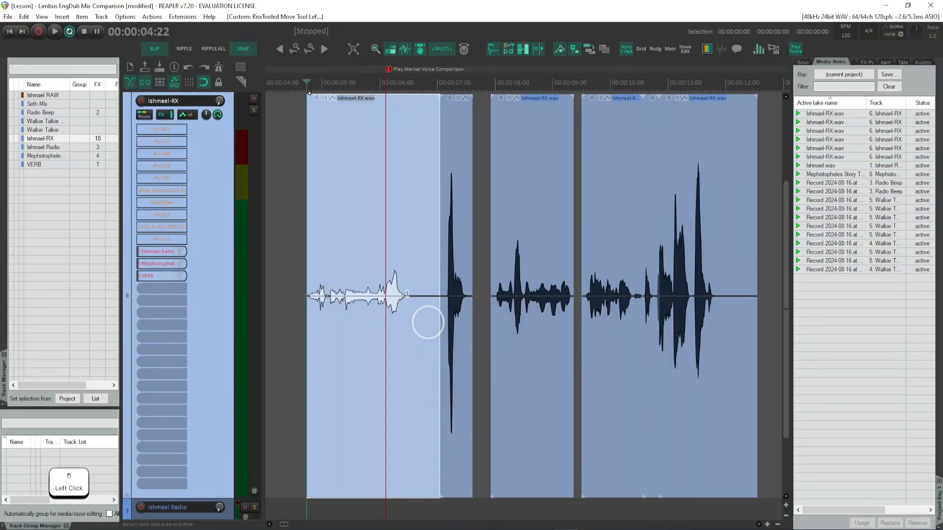
Step: Split off and delete the first Ishmael-RX phrase's silence from 6:14, and trim the second phrase's start and the last phrase's end to the sound
left_click(407, 274)
key("s")
left_click(425, 354)
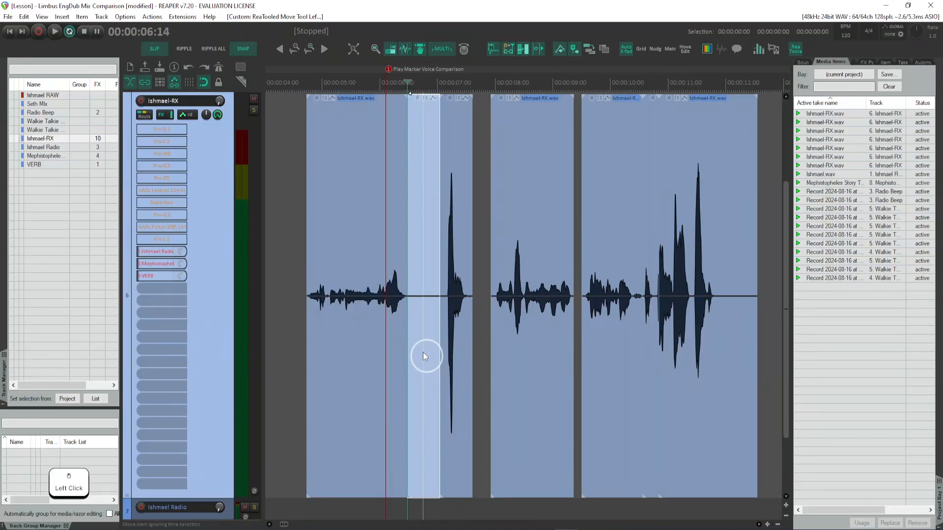
key("BackSpace")
left_click_drag(440, 324, 443, 324)
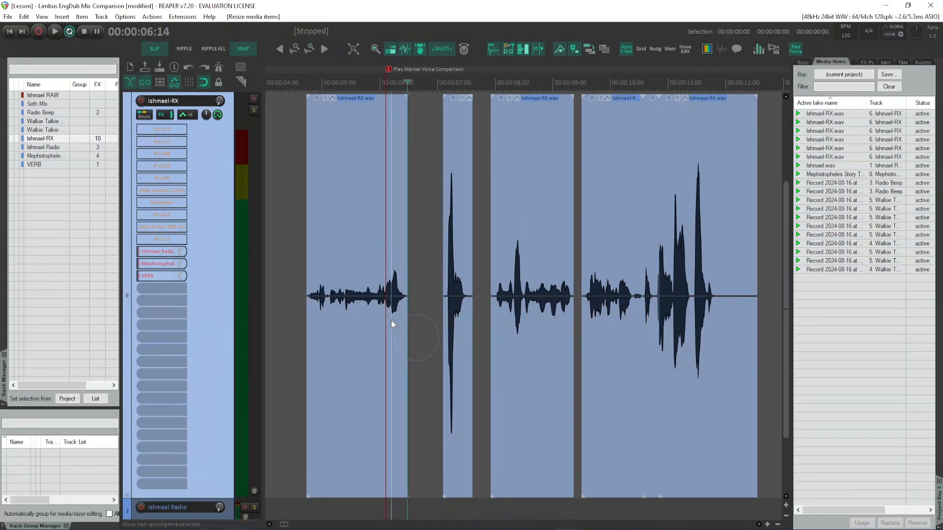
left_click_drag(757, 294, 715, 337)
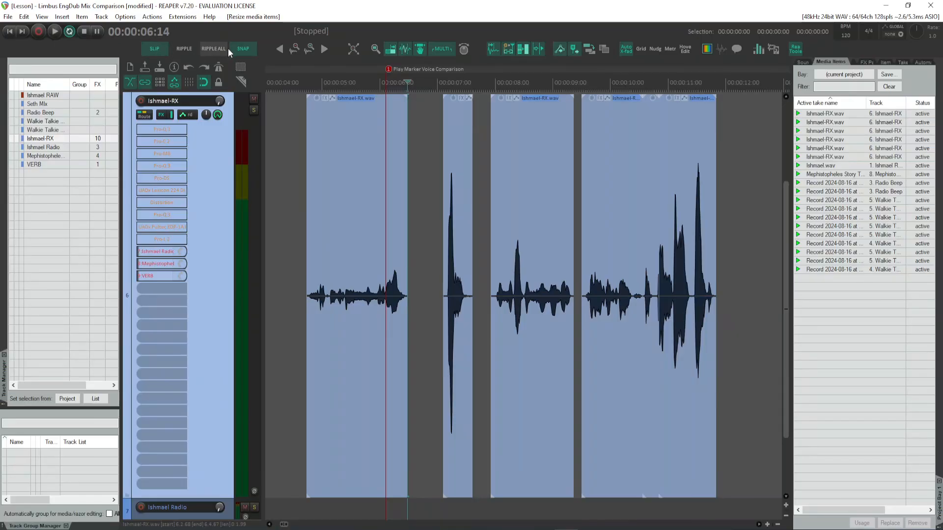
Step: Enable per-track ripple editing and reposition the Ishmael-RX phrases, narrowing the gaps and shifting the whole sequence to about 6 seconds
left_click(183, 49)
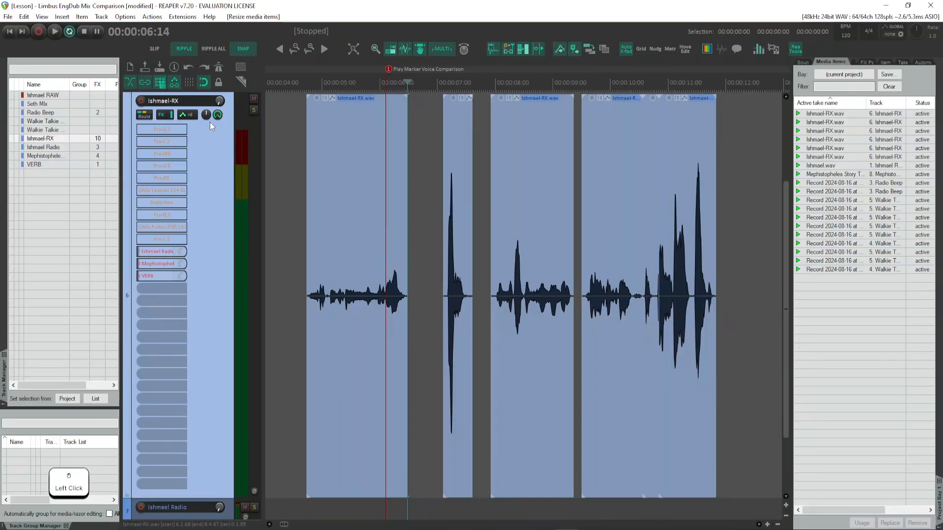
left_click_drag(466, 365, 495, 364)
mouse_move(571, 362)
left_mouse_down()
mouse_move(591, 362)
mouse_move(573, 359)
left_mouse_up()
left_click_drag(664, 359, 667, 373)
mouse_move(400, 354)
left_mouse_down()
mouse_move(386, 340)
mouse_move(399, 343)
left_mouse_up()
left_click_drag(492, 348, 413, 352)
left_click_drag(500, 357, 478, 363)
left_click_drag(556, 367, 534, 366)
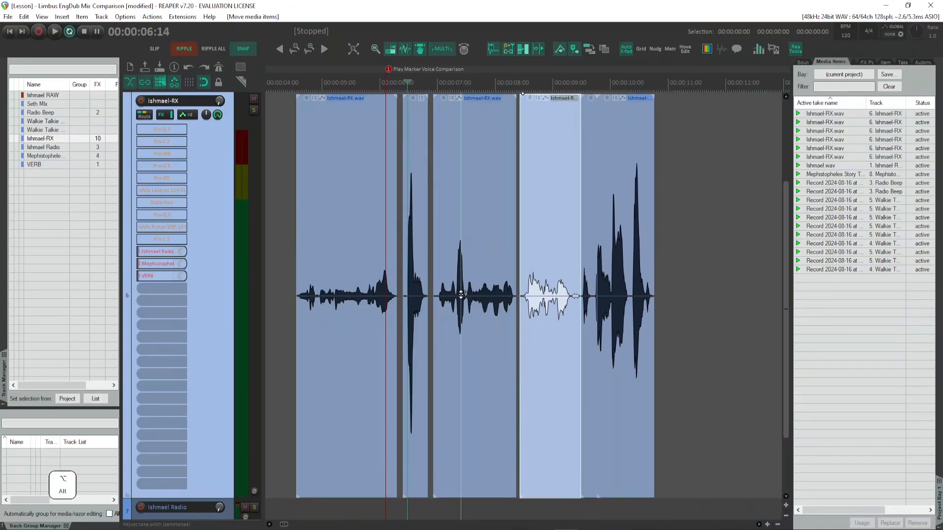
scroll(461, 294, "down", 3)
left_click_drag(434, 367, 481, 367)
Step: Enable ripple editing for all tracks, widen the gaps between the Ishmael-RX phrases, and move the first phrase to about 4 seconds
left_click(214, 49)
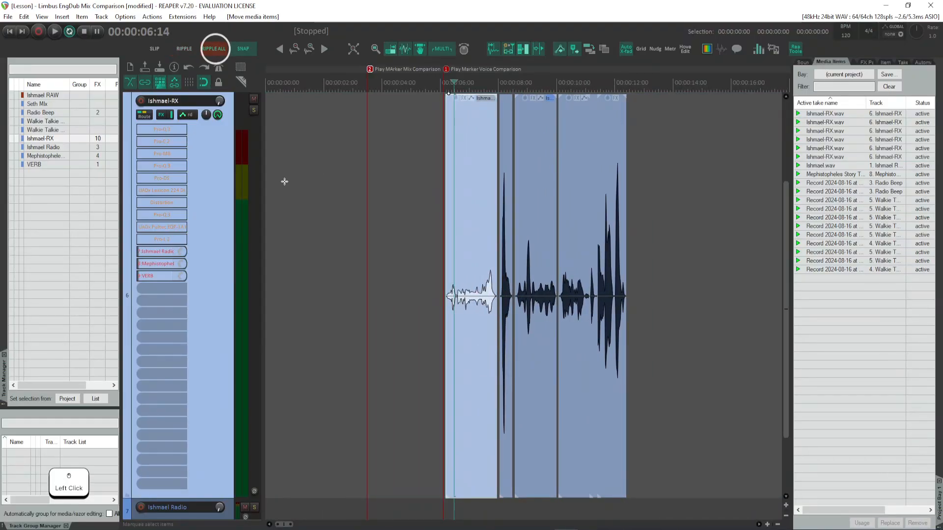
left_click_drag(588, 392, 614, 394)
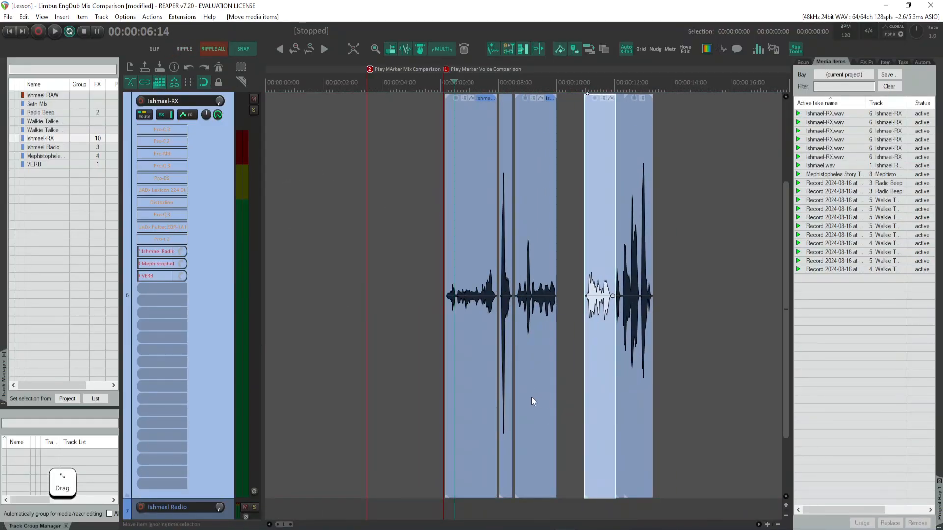
left_click_drag(532, 397, 582, 397)
left_click_drag(507, 404, 407, 402)
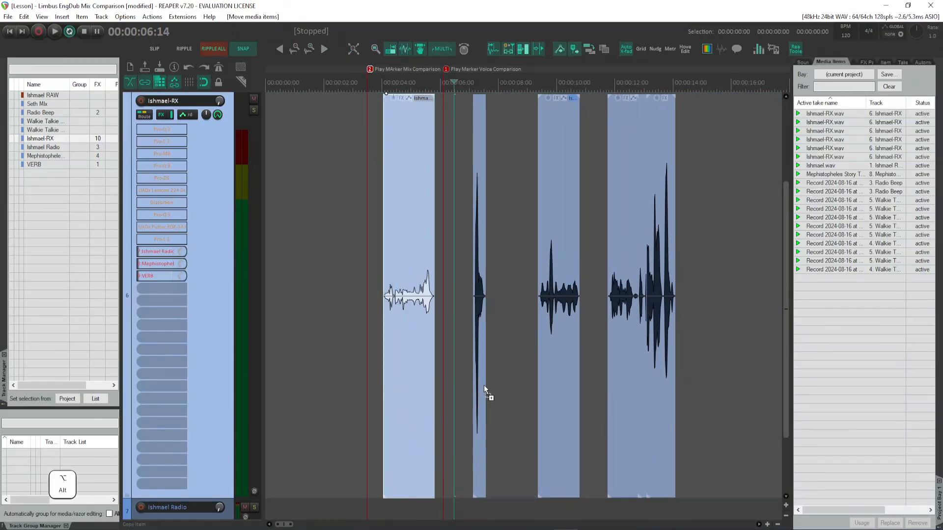
Step: With all-track ripple active, shift the first Ishmael-RX phrase about 1 second later and the Mephistopheles Story Theme clip about 4 seconds later
scroll(484, 384, "down", 3)
scroll(484, 384, "up", 3)
scroll(485, 384, "down", 1)
scroll(485, 383, "down", 5)
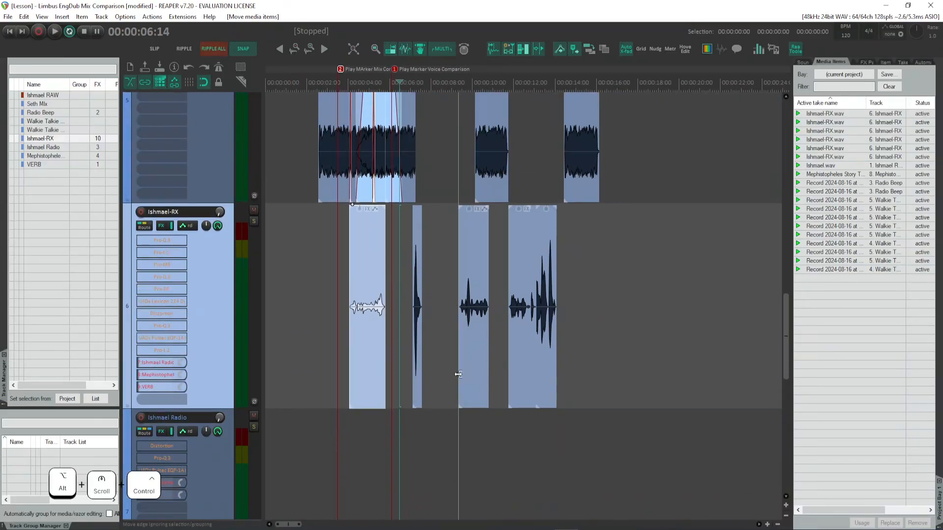
left_click_drag(381, 317, 405, 304)
scroll(423, 295, "up", 2)
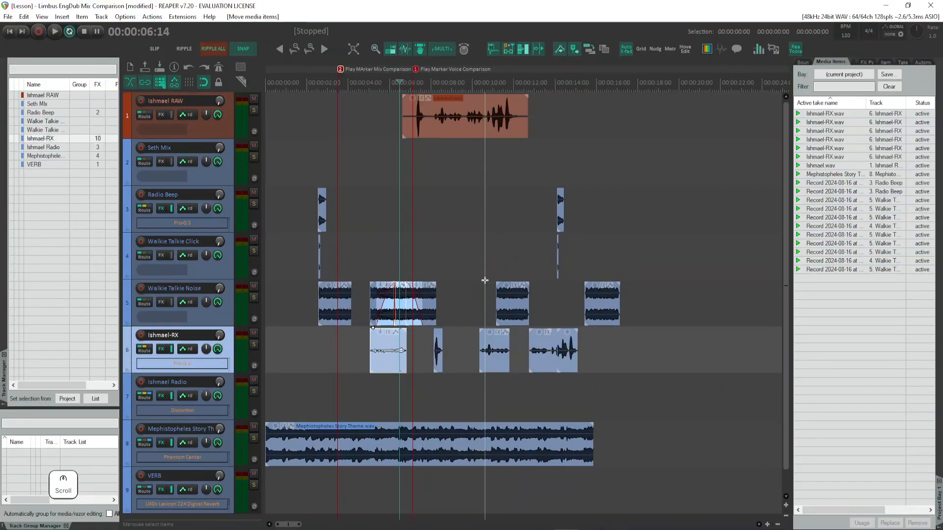
scroll(423, 295, "down", 1)
left_click_drag(496, 417, 577, 377)
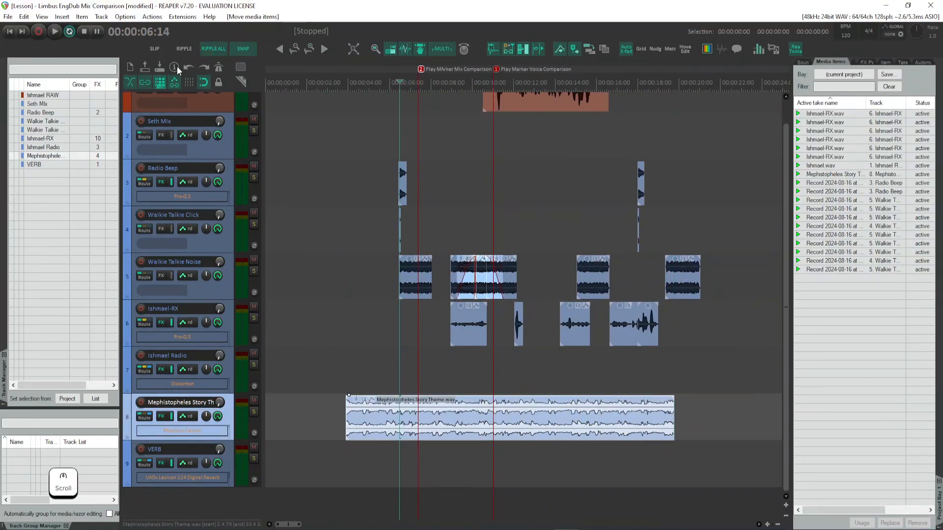
Step: Switch back to per-track ripple editing and move the Mephistopheles Story Theme clip and the Ishmael-RX phrases earlier
left_click(184, 49)
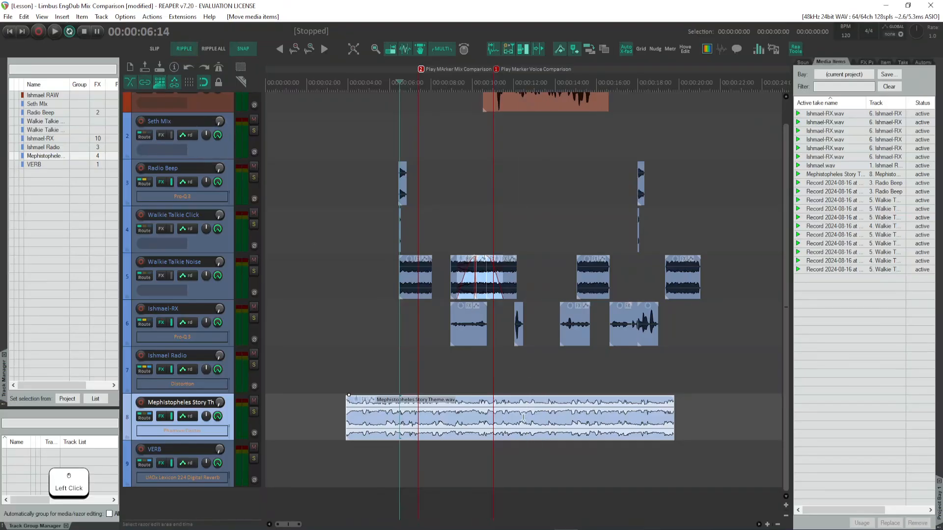
left_click_drag(522, 417, 483, 417)
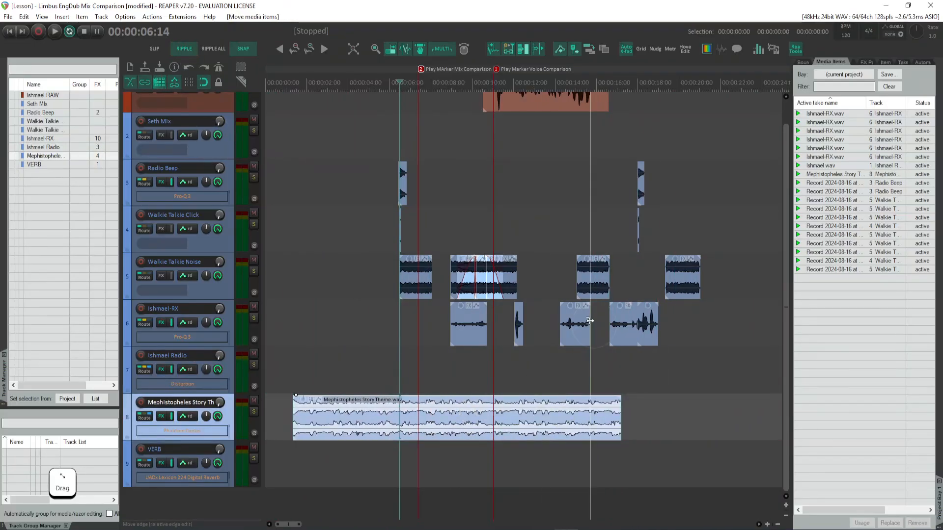
left_click_drag(572, 341, 457, 331)
left_click(481, 335, "shift")
Step: Split the Ishmael RAW clip between its phrases, including at 11:26 and 15:28, and delete the silent piece after 15:28
scroll(604, 284, "up", 2)
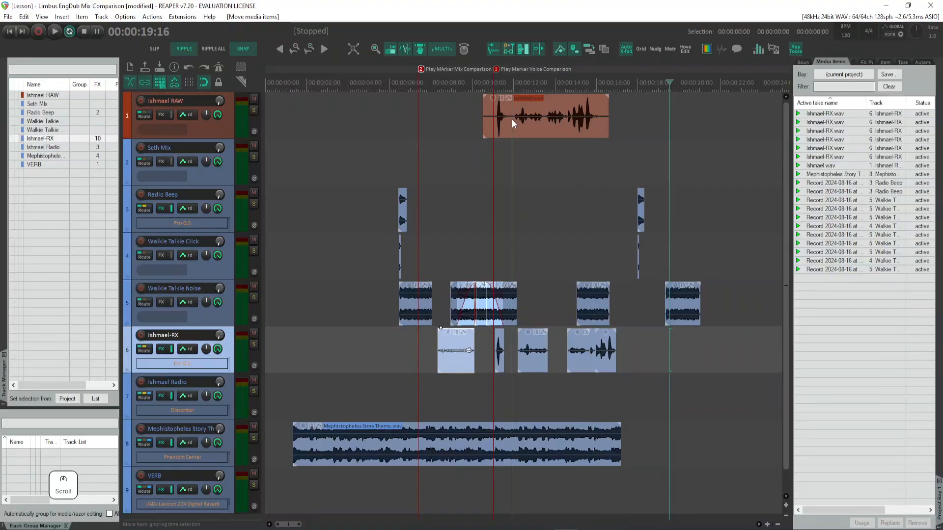
left_click(512, 119)
key("b")
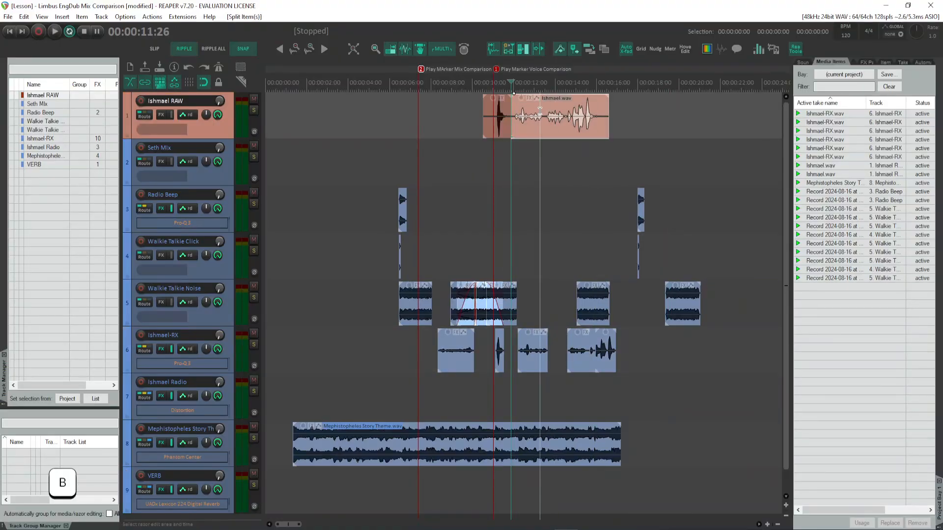
left_click(595, 112)
key("b")
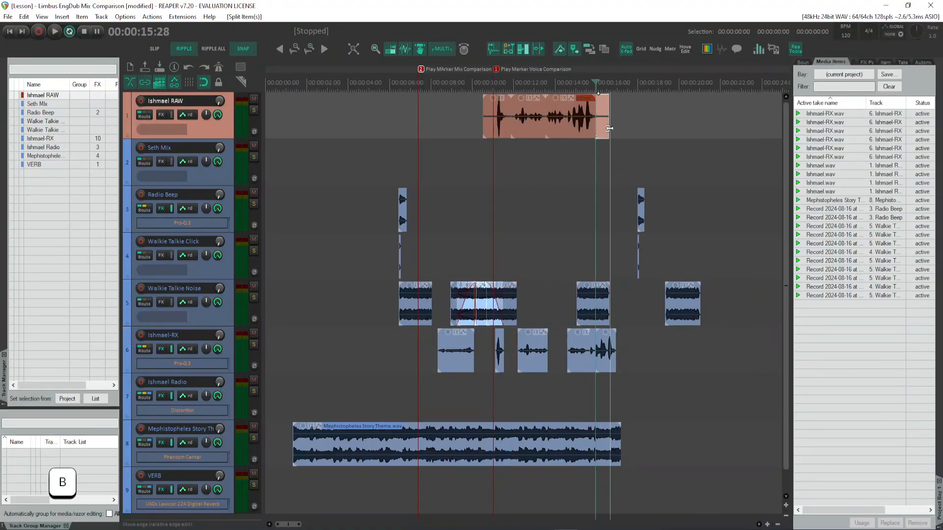
key("Delete")
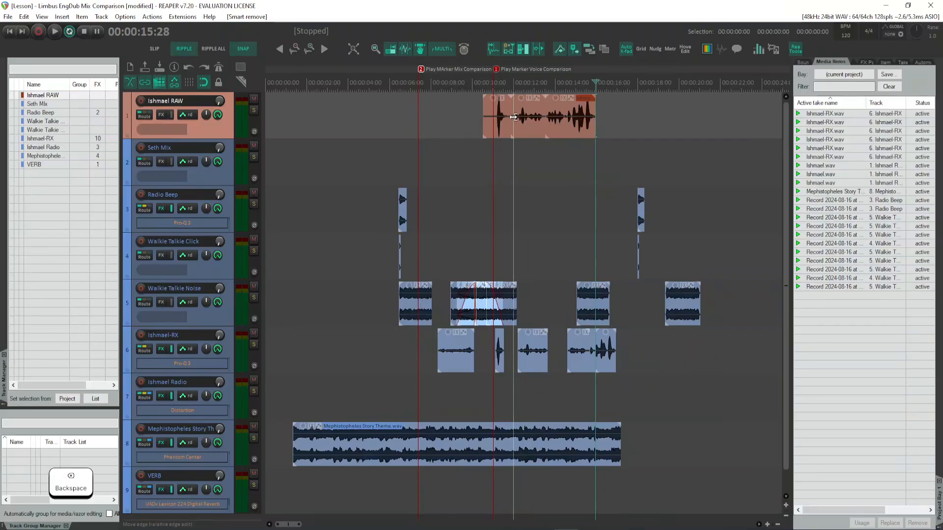
Step: Separate the three Ishmael RAW phrases with gaps and reposition them using per-track ripple editing
left_click_drag(517, 127, 571, 143)
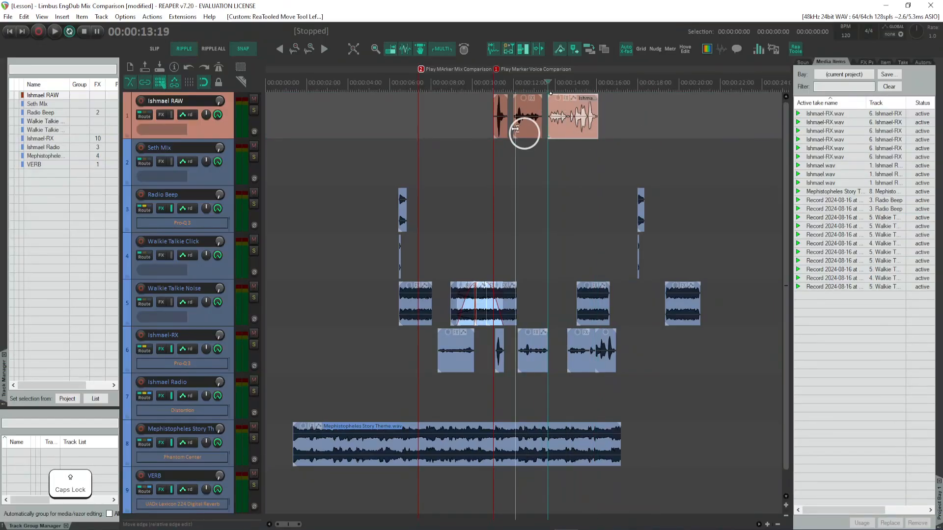
left_click(506, 130)
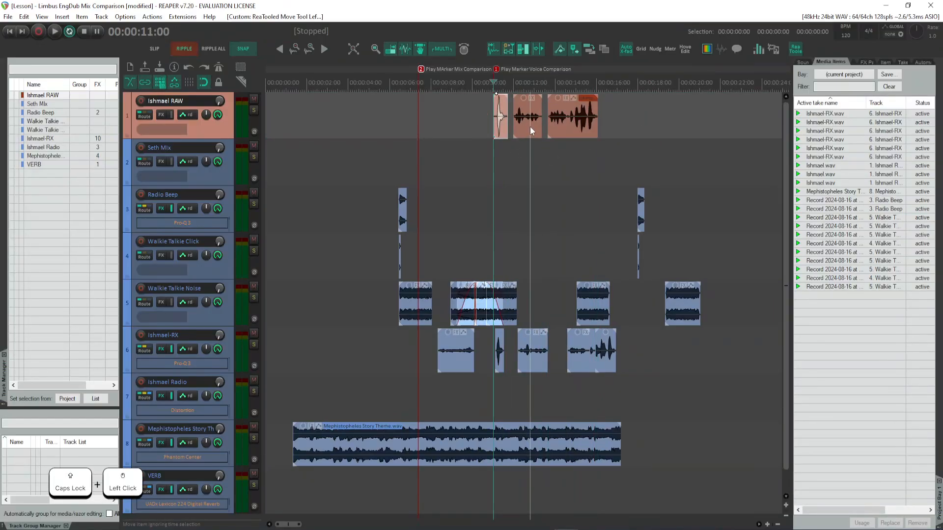
left_click(573, 127, "shift")
left_click_drag(529, 127, 493, 134)
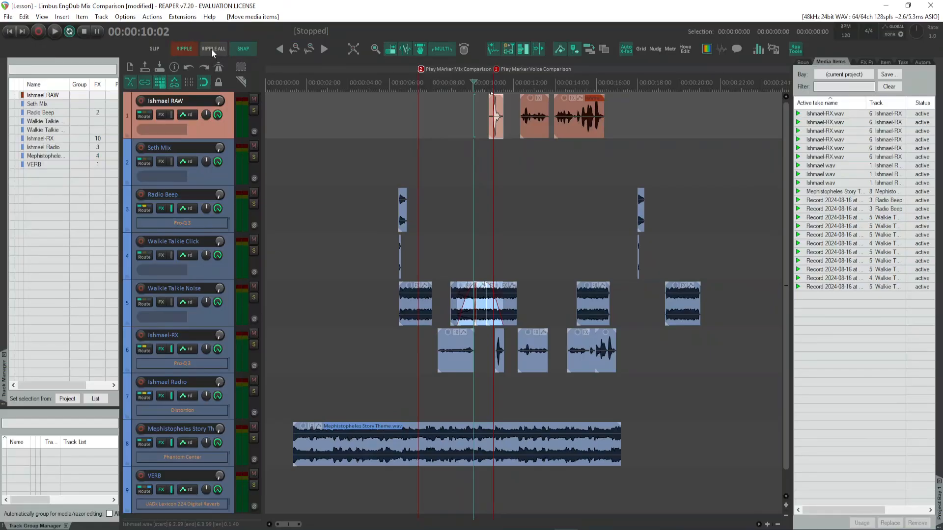
Step: Turn off ripple editing and snapping, and move the last Ishmael RAW phrase freely near the end of the phrase before it
left_click(185, 49)
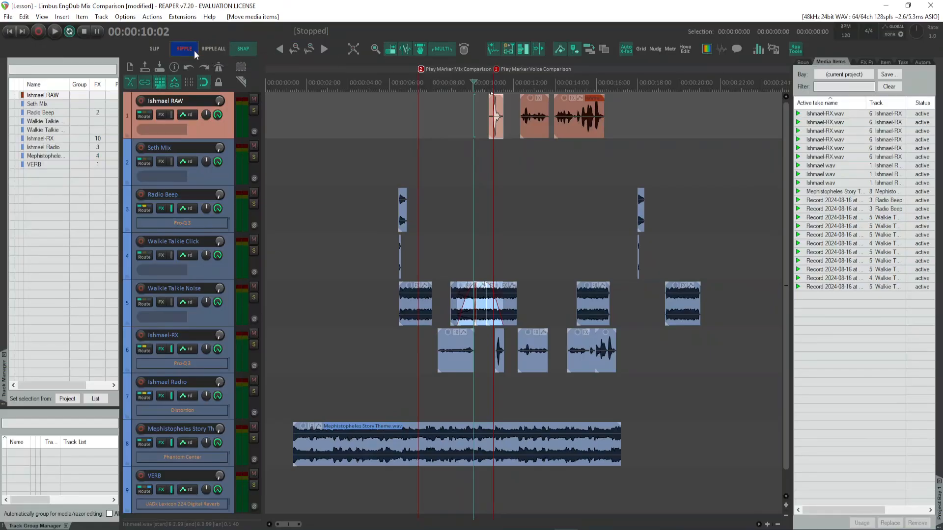
left_click(240, 51)
left_click(620, 114)
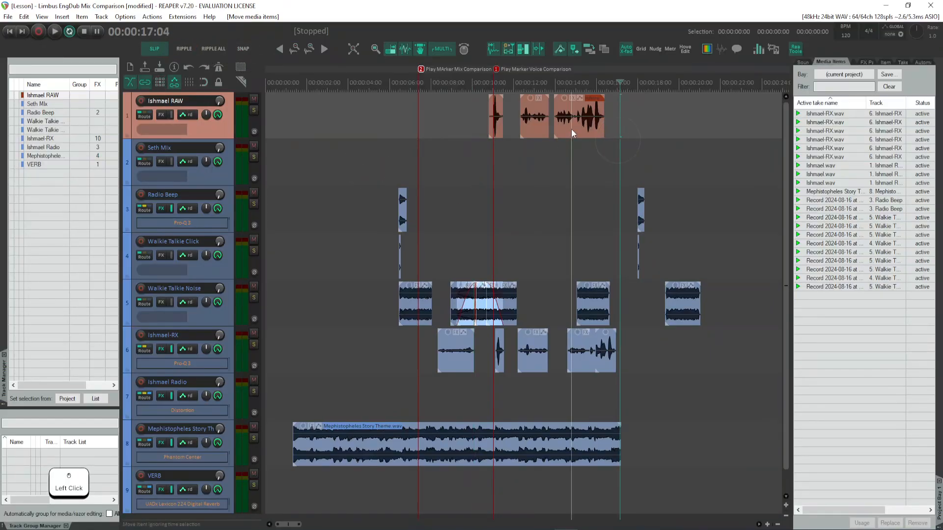
left_click_drag(558, 127, 578, 126)
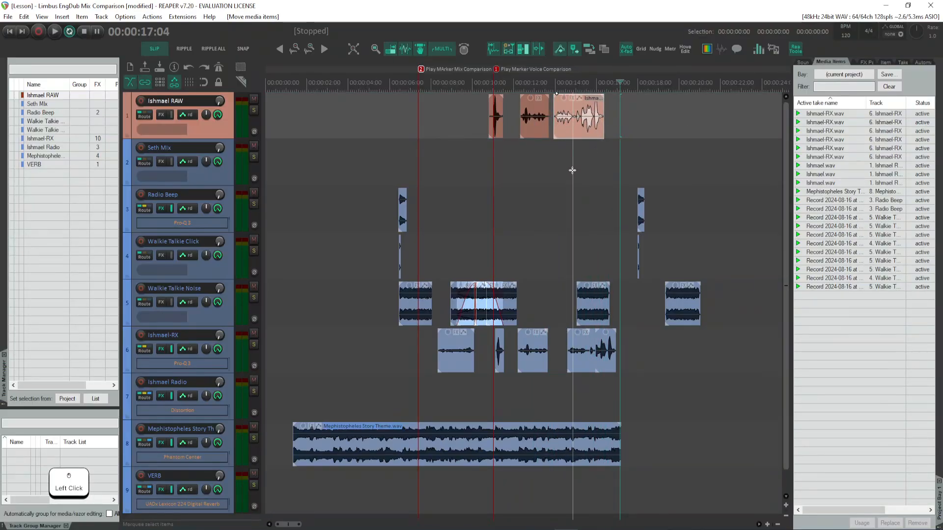
key("e")
scroll(415, 358, "right", 5)
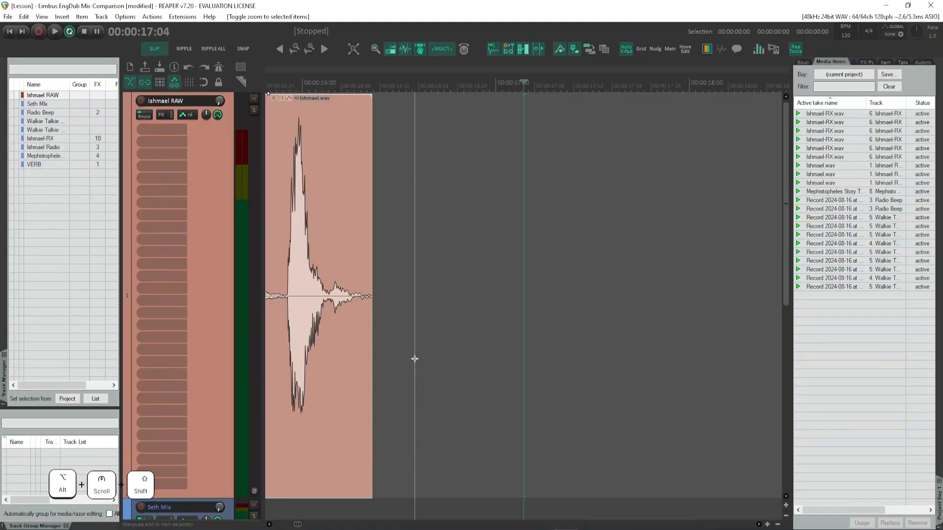
scroll(426, 358, "left", 8)
left_click_drag(613, 421, 577, 425)
Step: Turn snapping back on, snap the last Ishmael RAW phrase to the end of the previous phrase, and adjust its start edge
left_click(233, 50)
left_click_drag(555, 379, 518, 391)
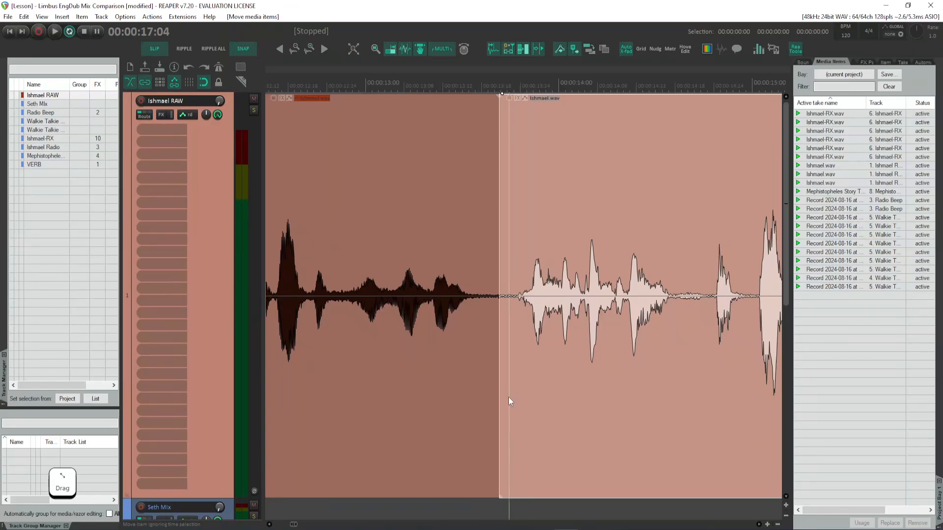
mouse_move(499, 195)
left_mouse_down()
mouse_move(431, 199)
mouse_move(515, 190)
mouse_move(483, 194)
mouse_move(500, 194)
left_mouse_up()
Step: Switch Peaks Mode to frequency-coloured waveforms and inspect the coloured clips across all tracks
scroll(500, 384, "down", 10)
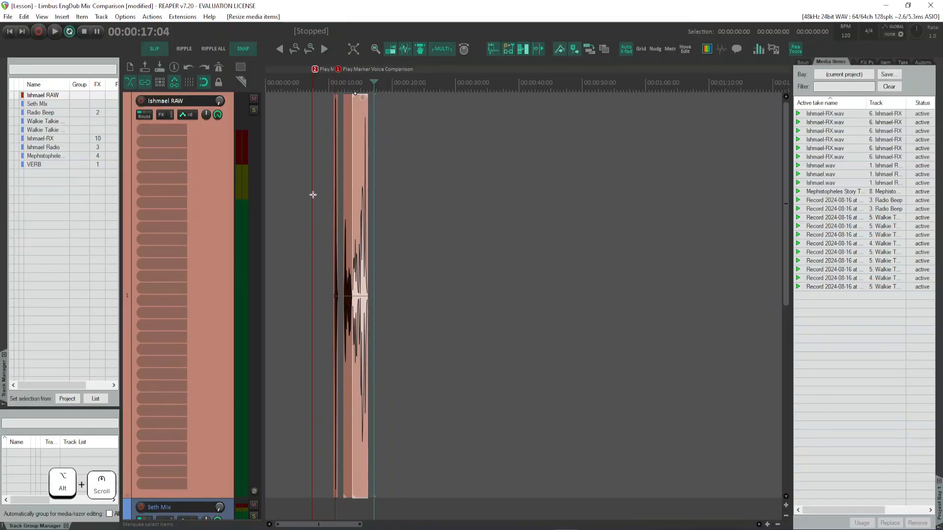
scroll(421, 294, "down", 2)
scroll(406, 314, "up", 2)
scroll(334, 267, "down", 5, "ctrl")
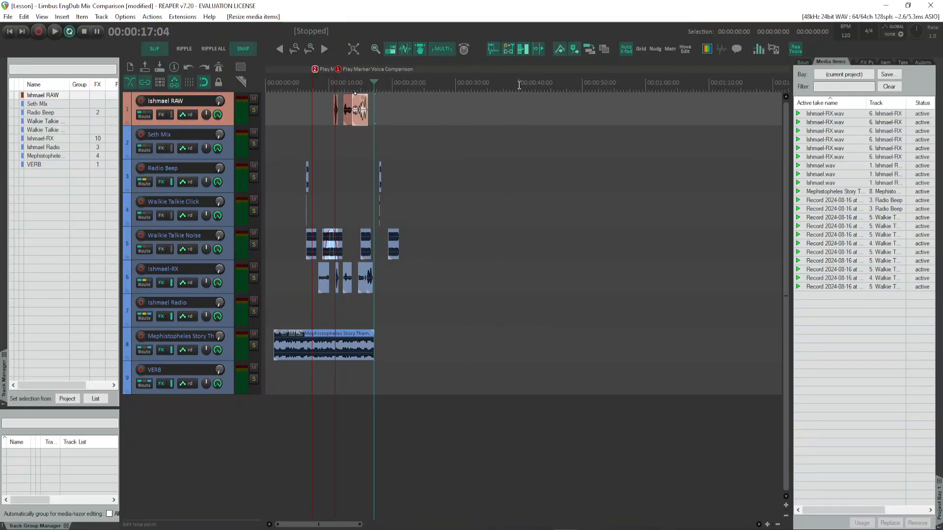
left_click(722, 51)
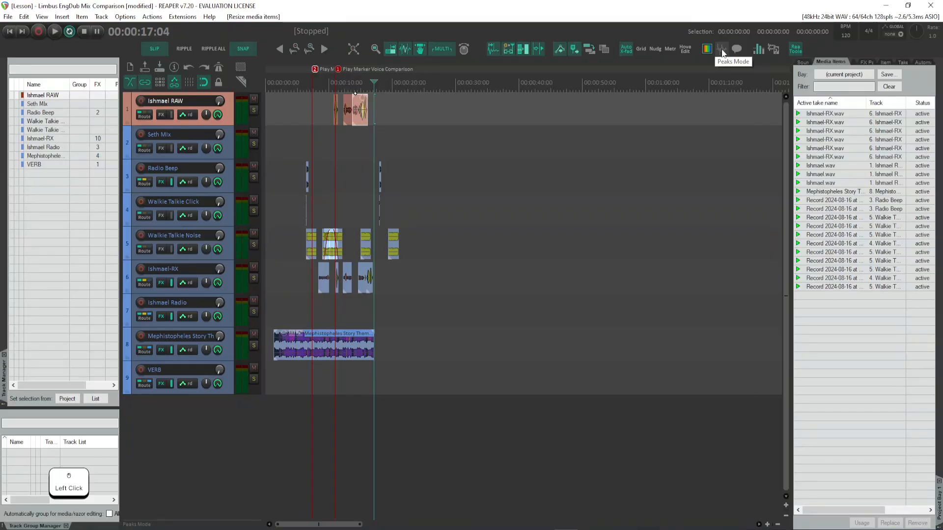
scroll(308, 290, "up", 3, "ctrl")
scroll(313, 285, "down", 5, "ctrl")
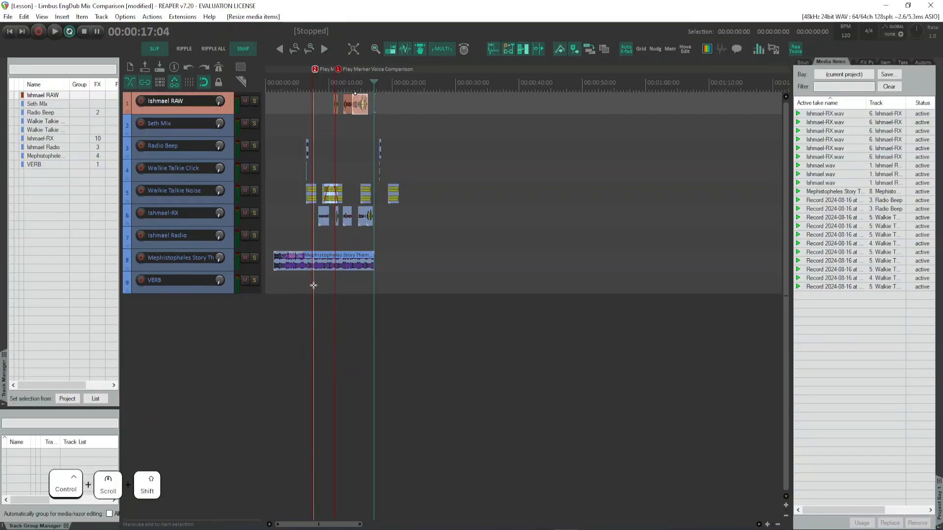
scroll(316, 277, "up", 8)
scroll(466, 274, "down", 3, "ctrl")
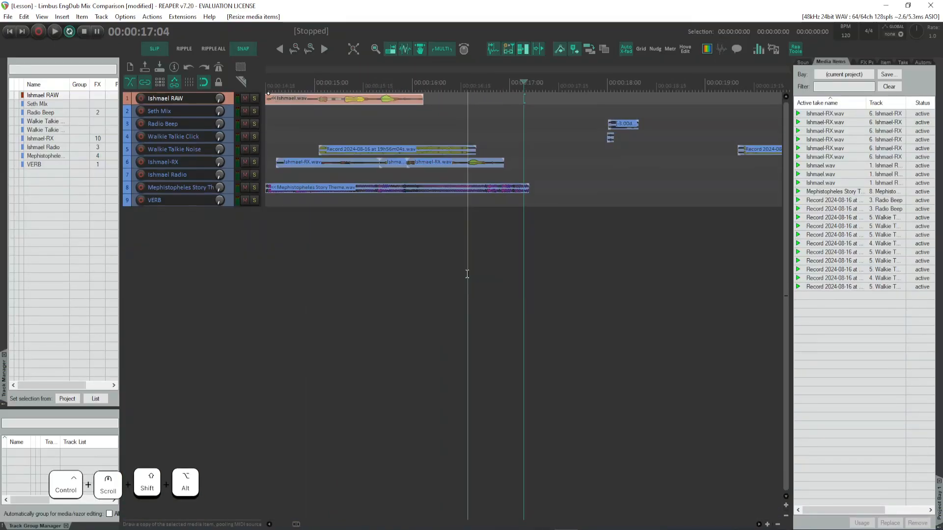
scroll(467, 273, "up", 3, "ctrl")
scroll(486, 270, "down", 3)
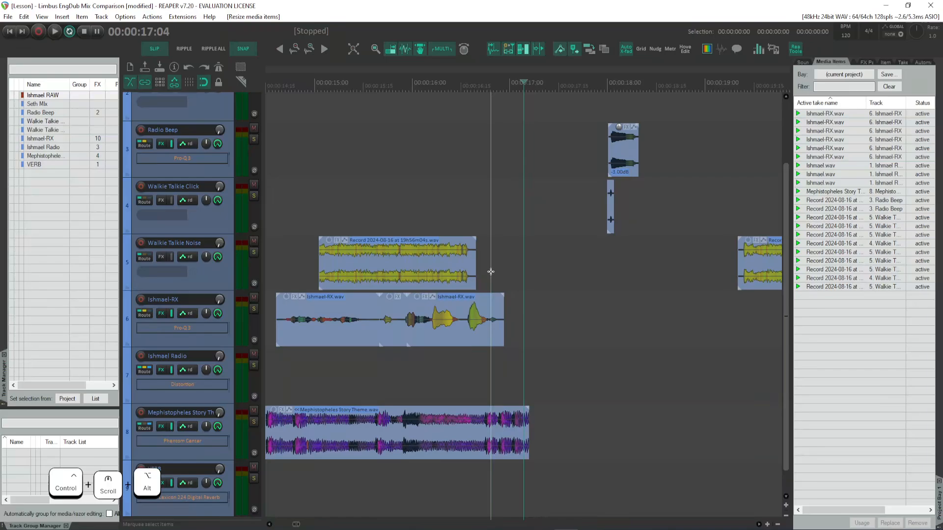
Step: Select the last Ishmael-RX clip and cycle Peaks Mode through the spectrogram and combined waveform-spectrogram displays, ending on the spectrogram
left_click(474, 318)
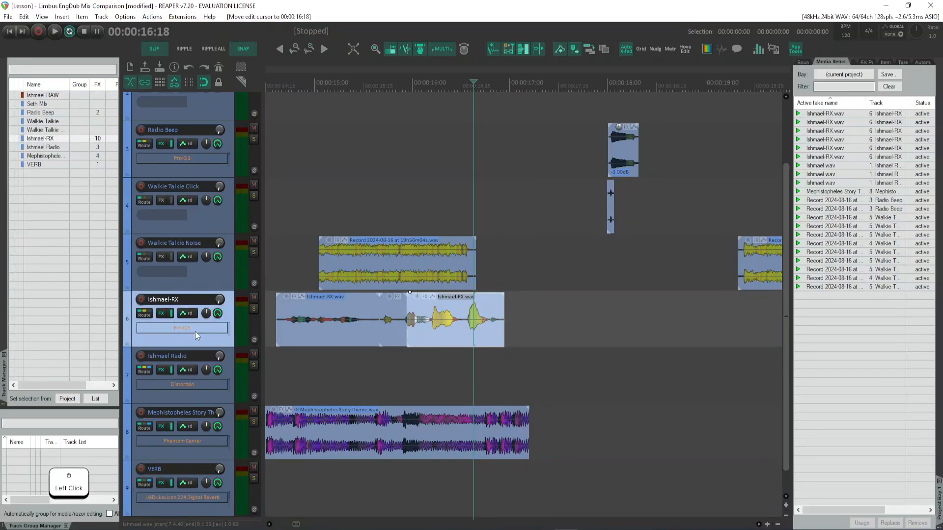
left_click(707, 49)
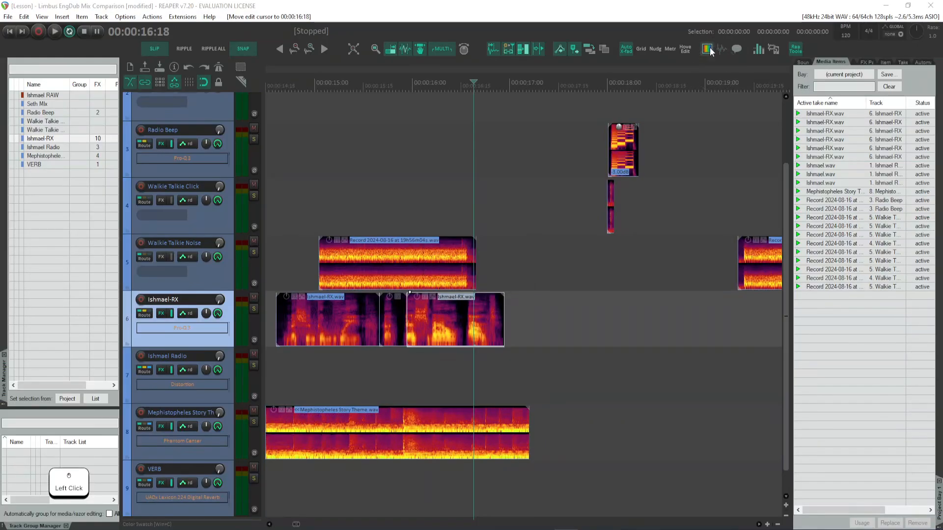
left_click(723, 49)
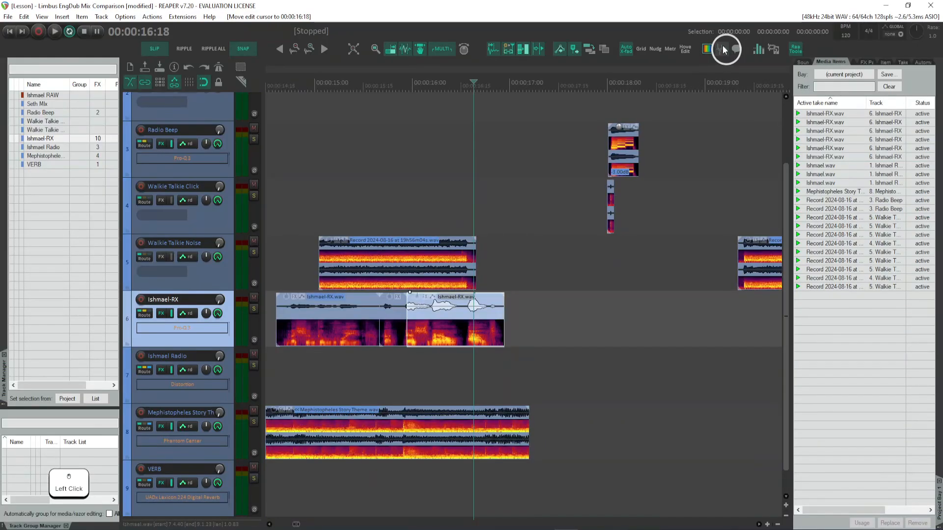
left_click(723, 50)
left_click(722, 49)
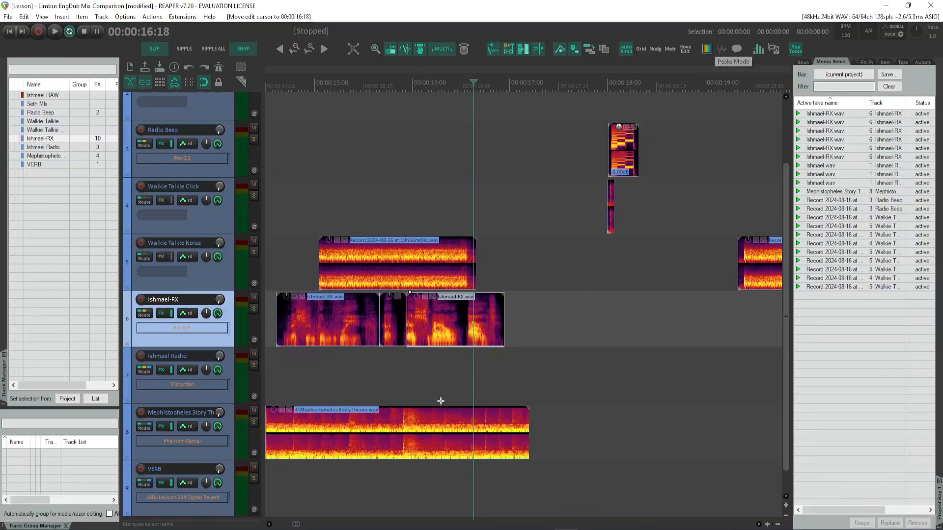
Step: Examine the spectrogram along the Ishmael-RX clips and mark a short razor area over the silence just before the last word
scroll(434, 336, "up", 6)
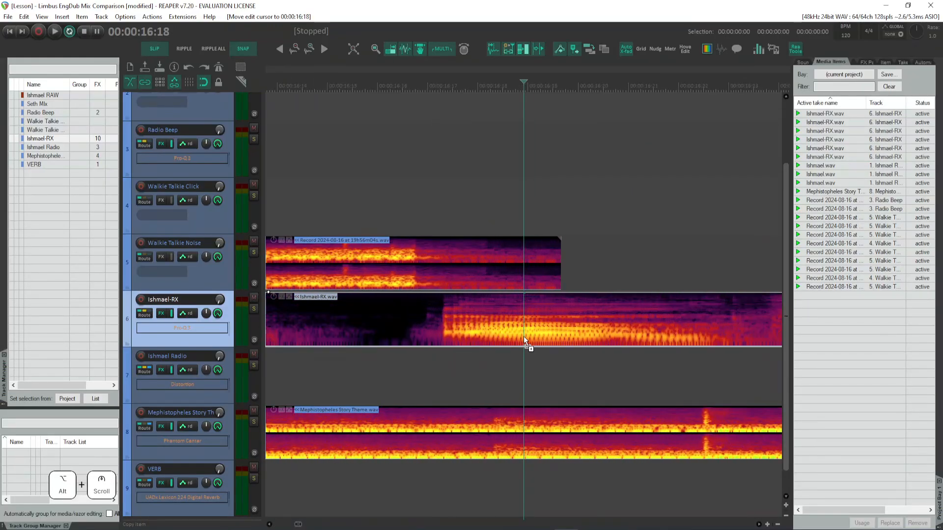
scroll(523, 337, "down", 2)
scroll(474, 338, "left", 10)
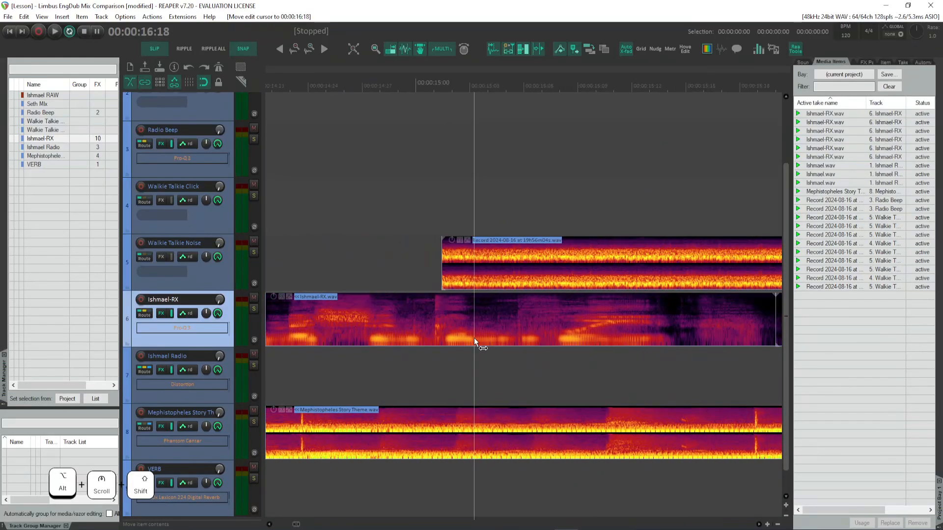
left_click(477, 320)
scroll(601, 314, "right", 10)
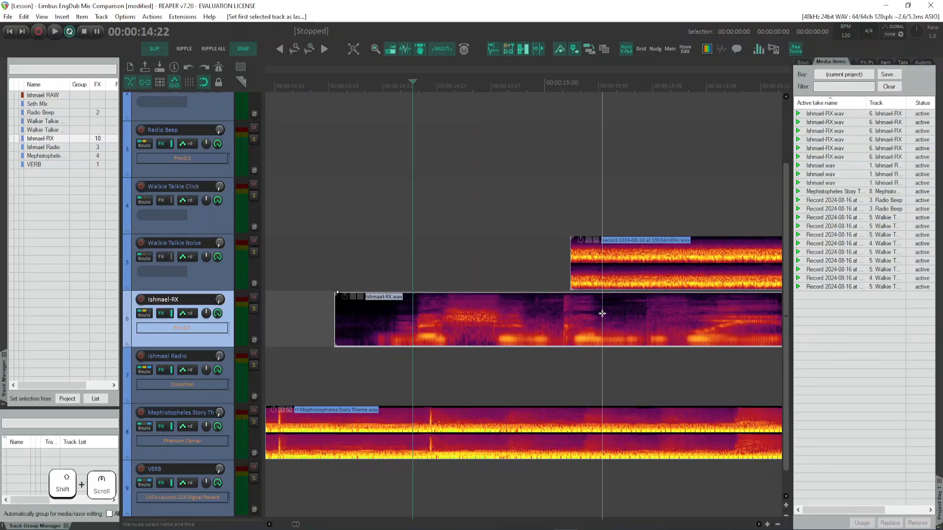
scroll(491, 327, "right", 3)
scroll(562, 334, "left", 1)
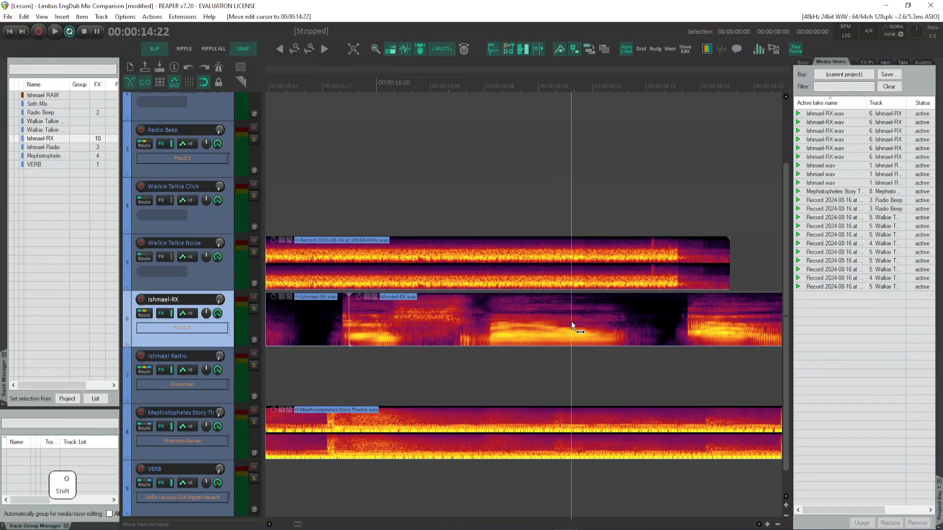
scroll(570, 321, "right", 4)
scroll(580, 339, "left", 3)
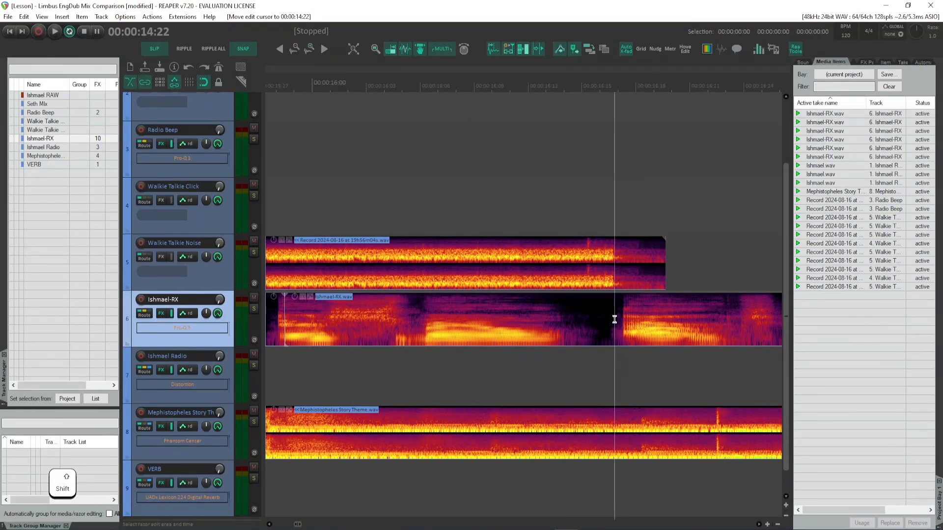
left_click_drag(613, 320, 623, 323)
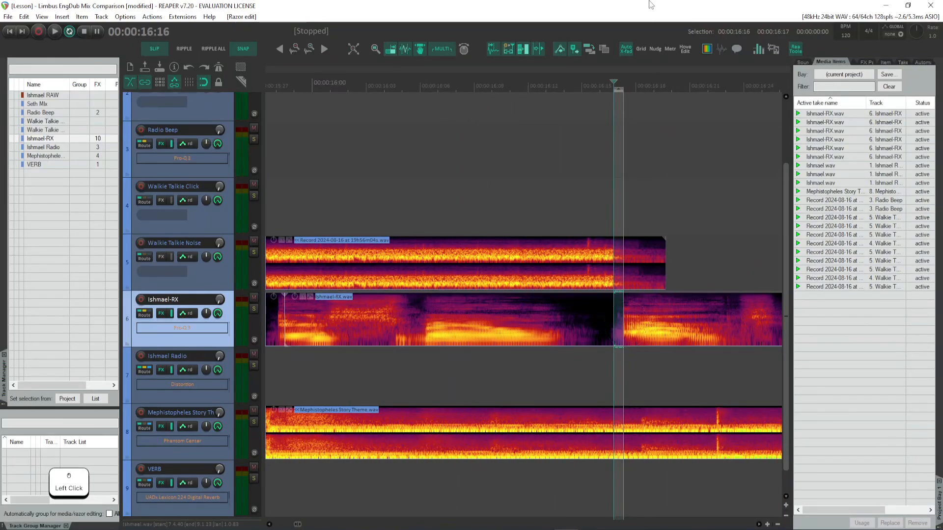
Step: Show waveforms combined with the spectrogram, clear the razor area, and compare with frequency-coloured waveforms before returning to the spectrogram display
left_click(721, 49)
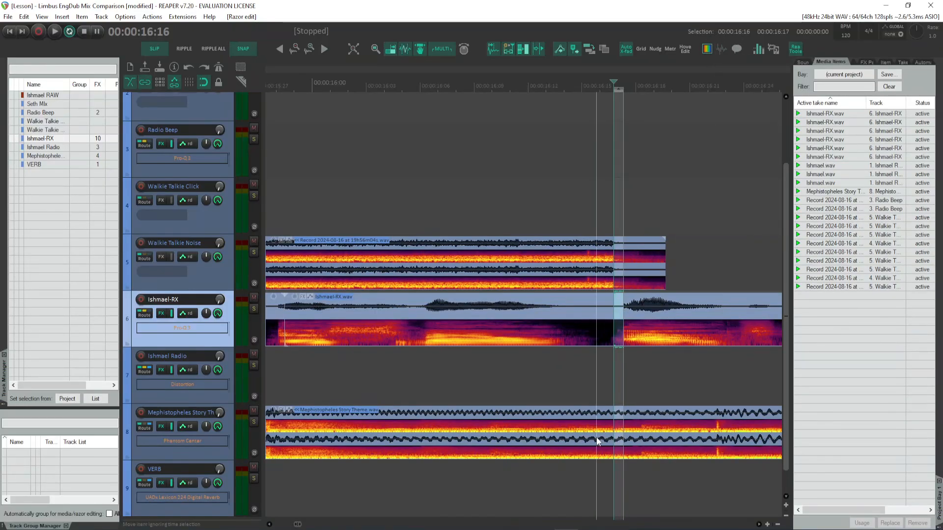
key("alt+space")
scroll(617, 332, "up", 1)
scroll(616, 334, "down", 3)
key("alt+space")
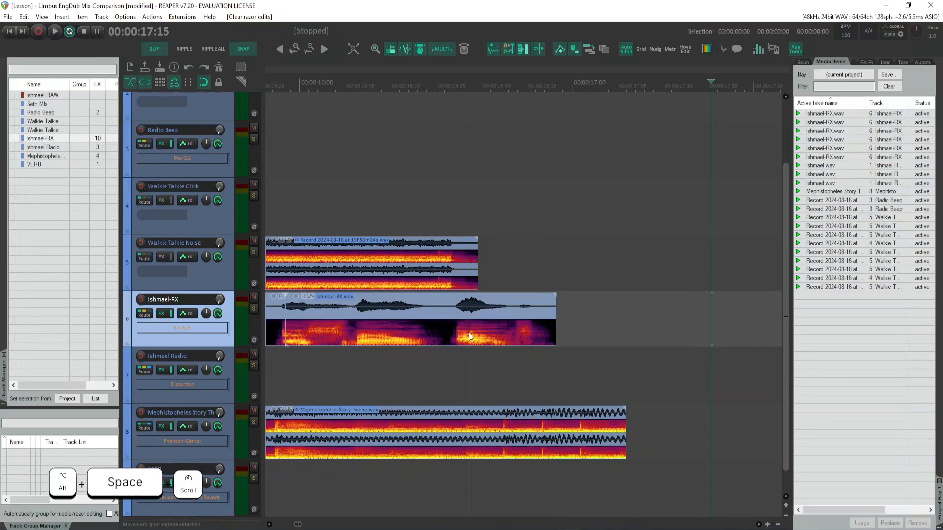
scroll(463, 337, "down", 6)
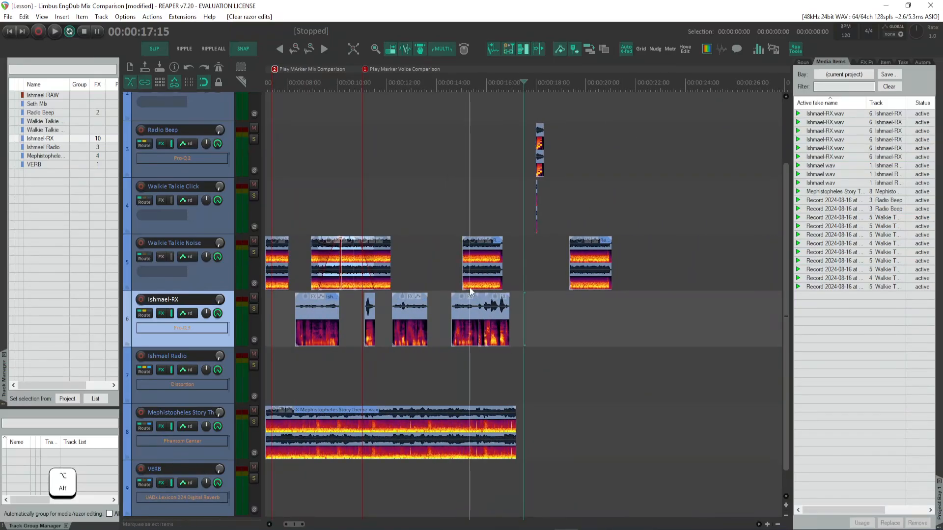
left_click(721, 49)
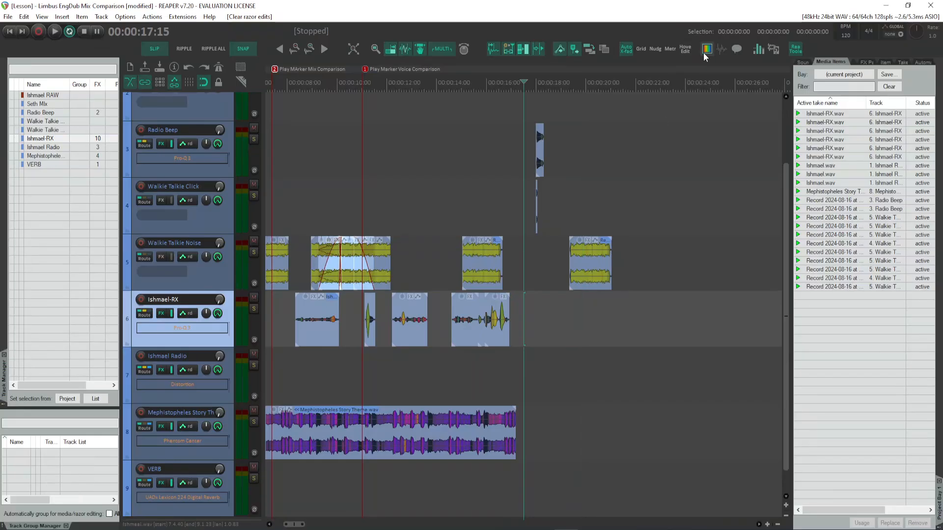
left_click(720, 49)
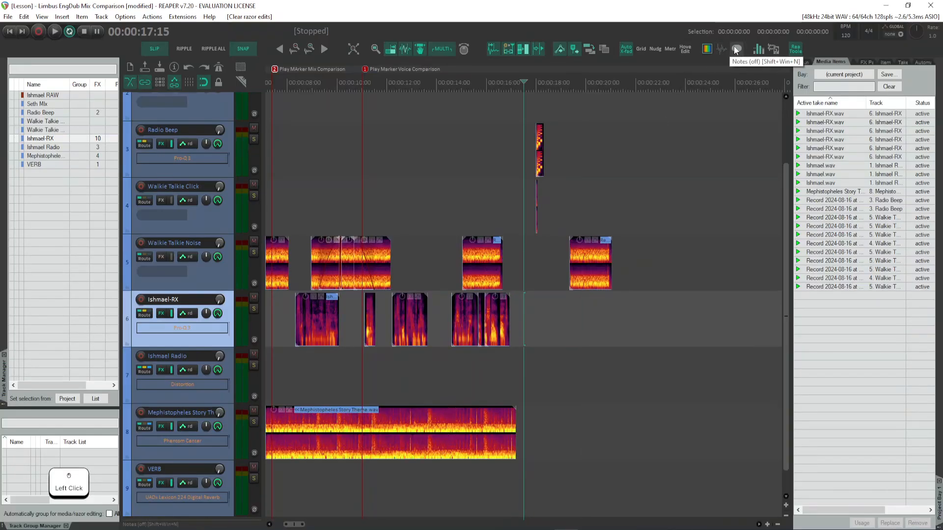
Step: Write the track note "Recorded with a Snowball" for the Ishmael-RX track and close the notes
left_click(736, 49)
left_click_drag(453, 66, 700, 146)
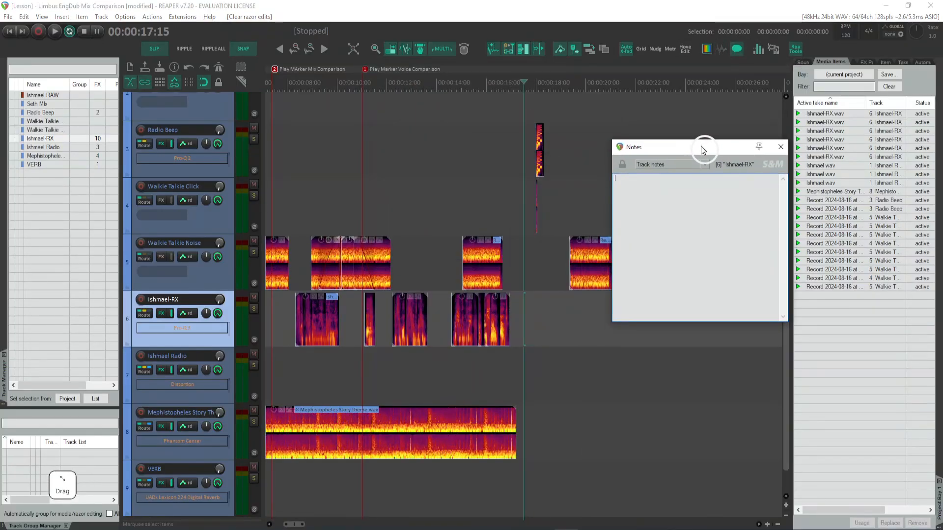
left_click(704, 164)
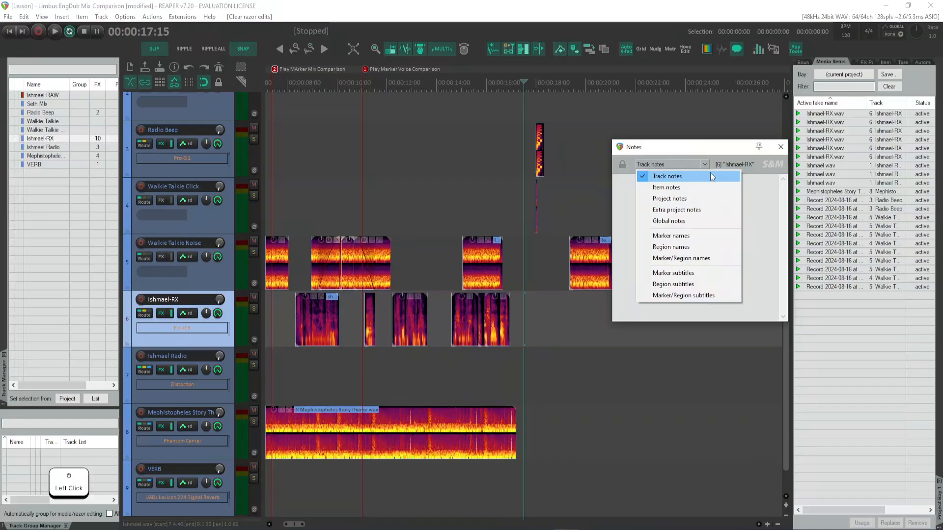
left_click(630, 193)
left_click(634, 191)
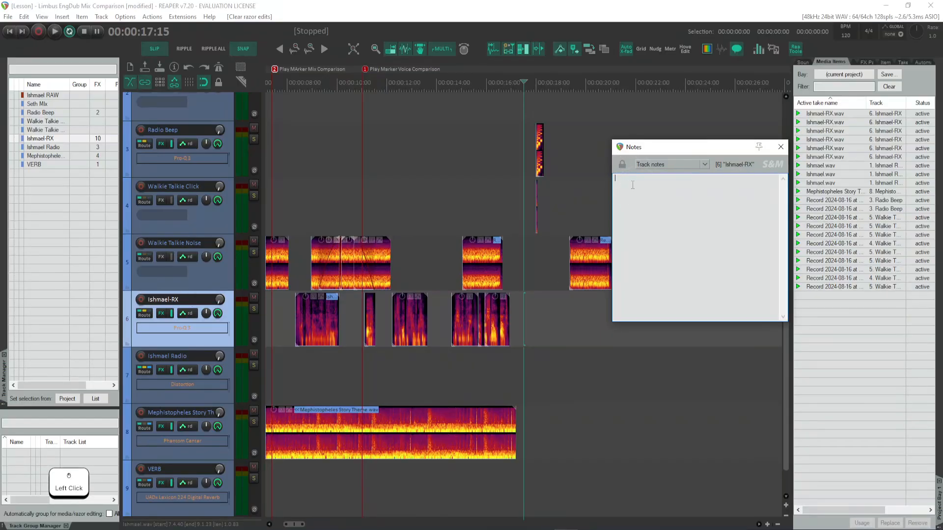
type("Recor")
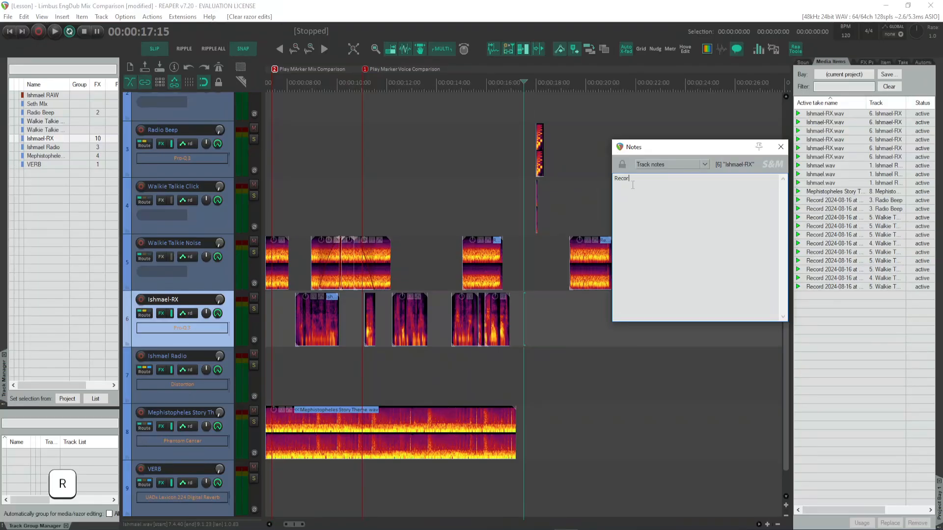
type("ded with a Snowball")
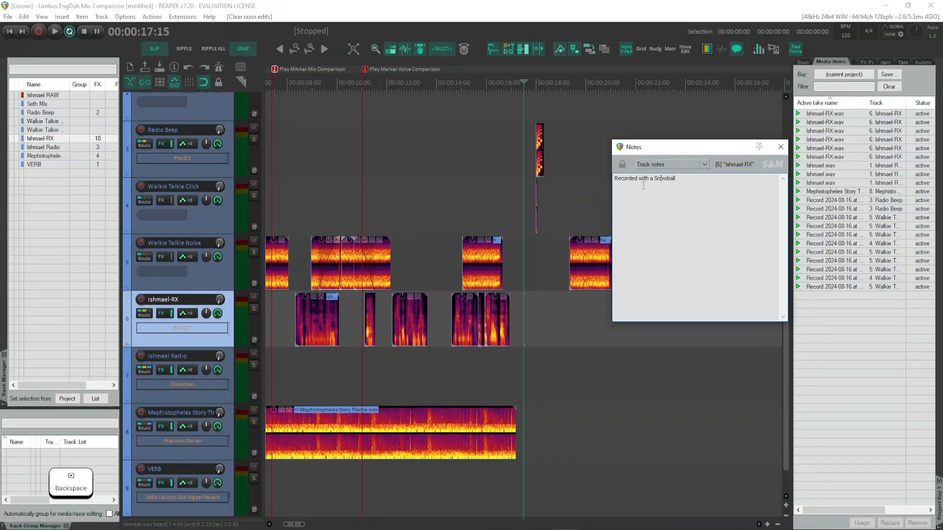
left_click(780, 147)
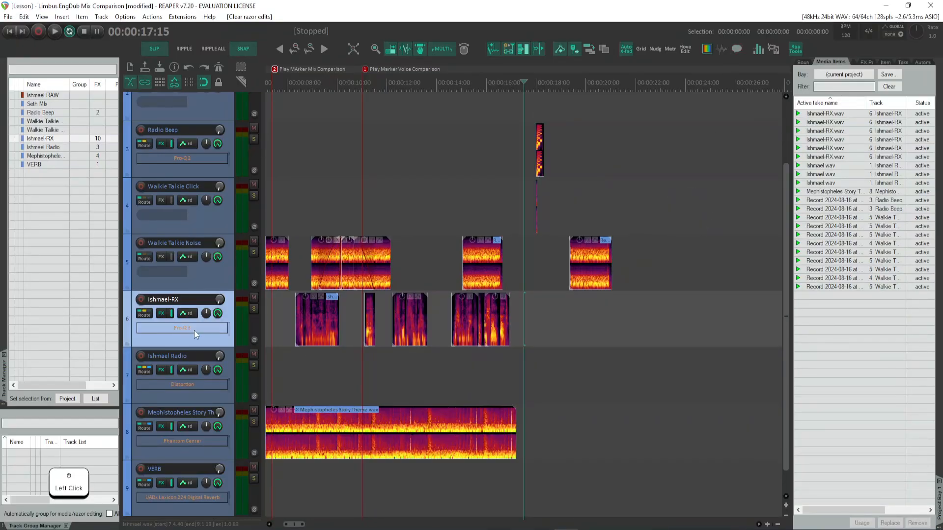
Step: Check the track notes of Walkie Talkie Noise, return to those of Ishmael-RX, highlight their text, and close the notes
left_click(219, 271)
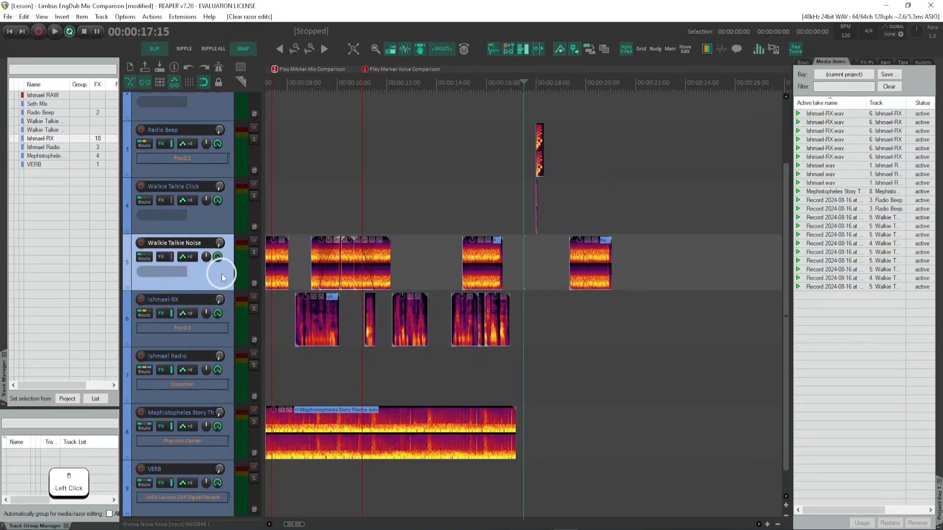
left_click(736, 49)
left_click(781, 147)
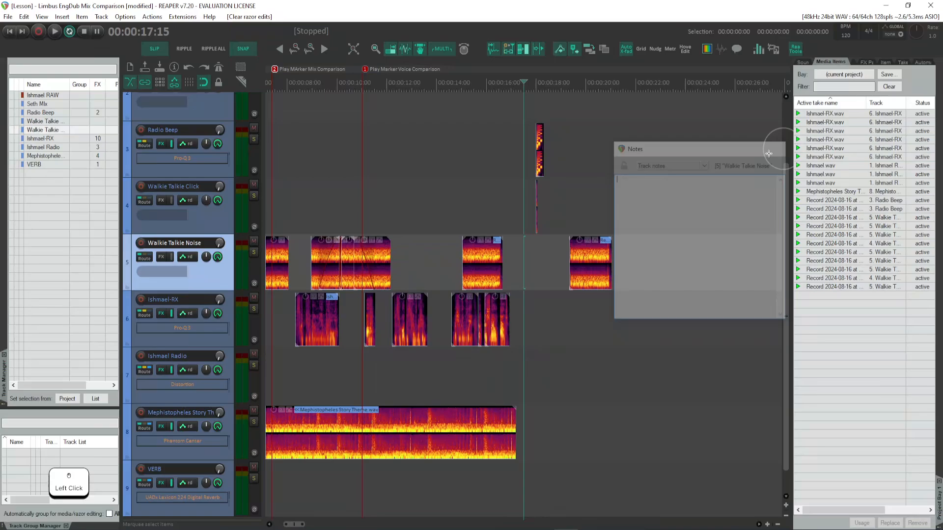
left_click(208, 340)
left_click(736, 49)
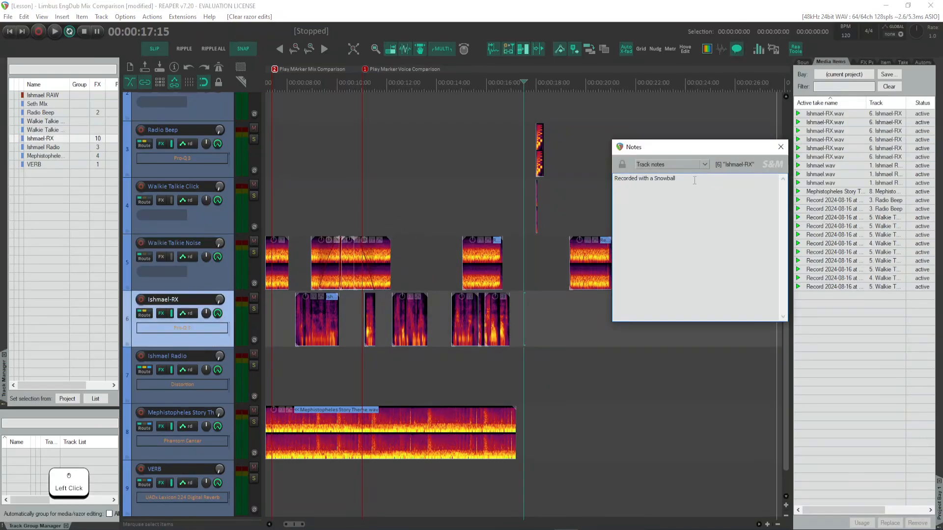
left_click_drag(615, 178, 681, 192)
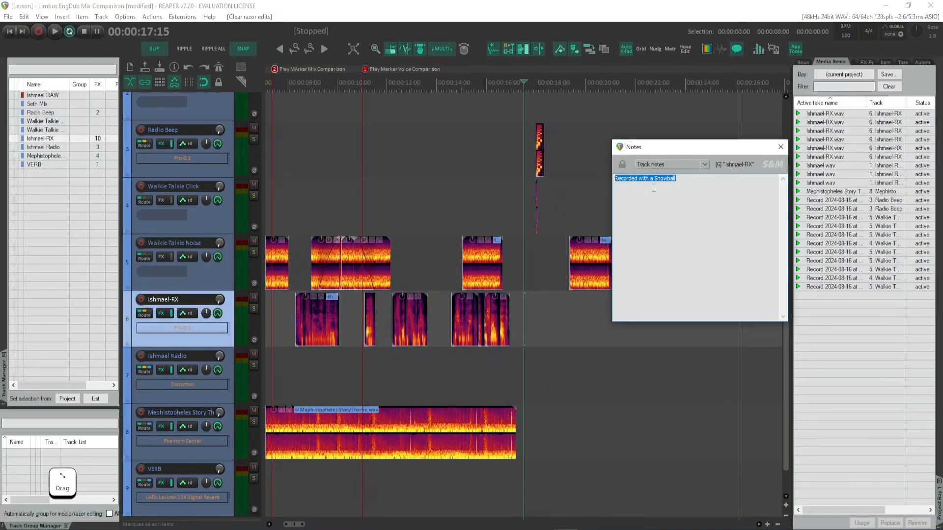
left_click(781, 147)
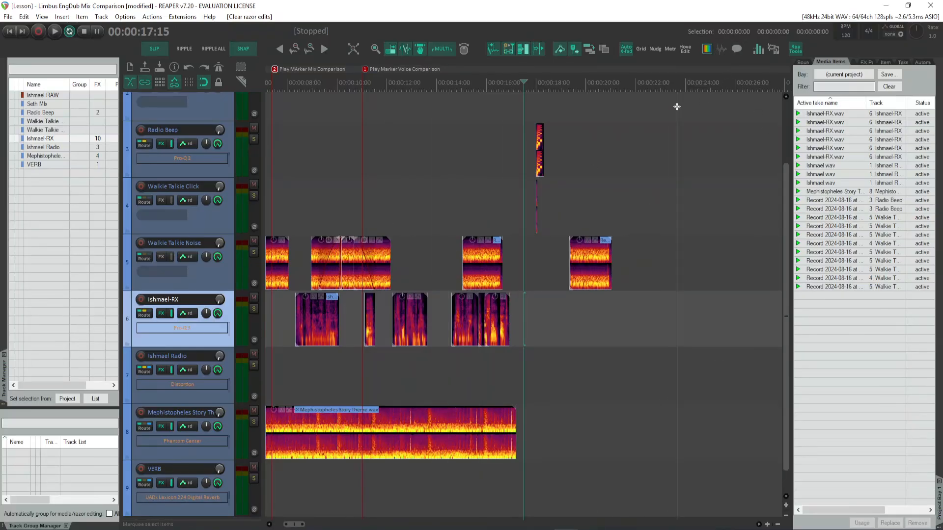
left_click(736, 50)
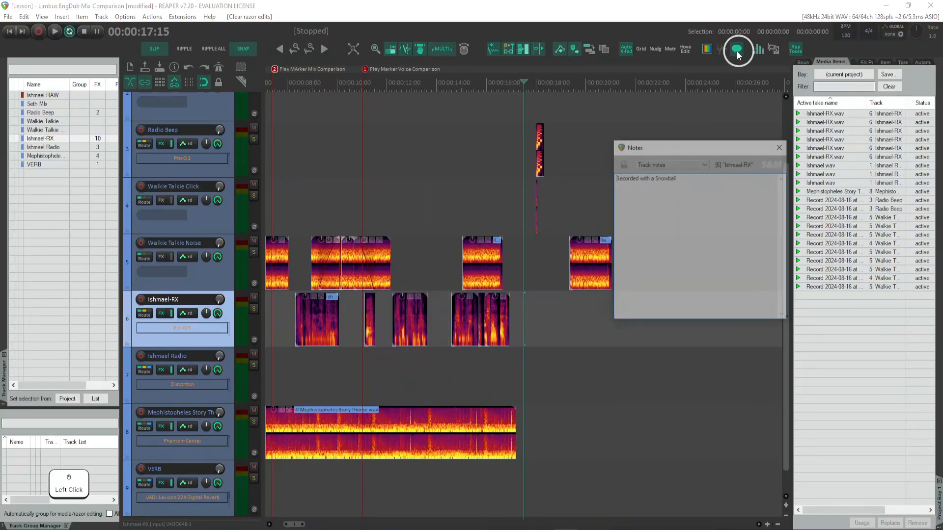
left_click_drag(614, 179, 725, 337)
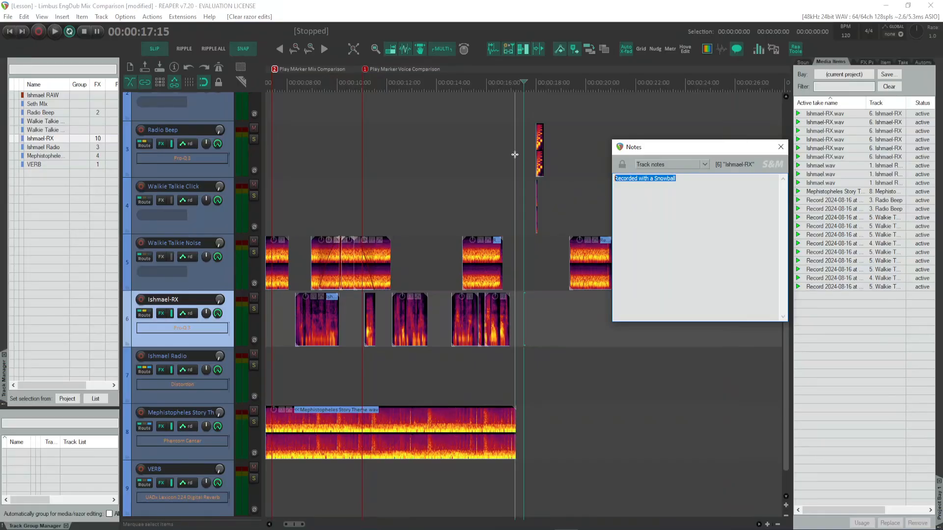
left_click(780, 147)
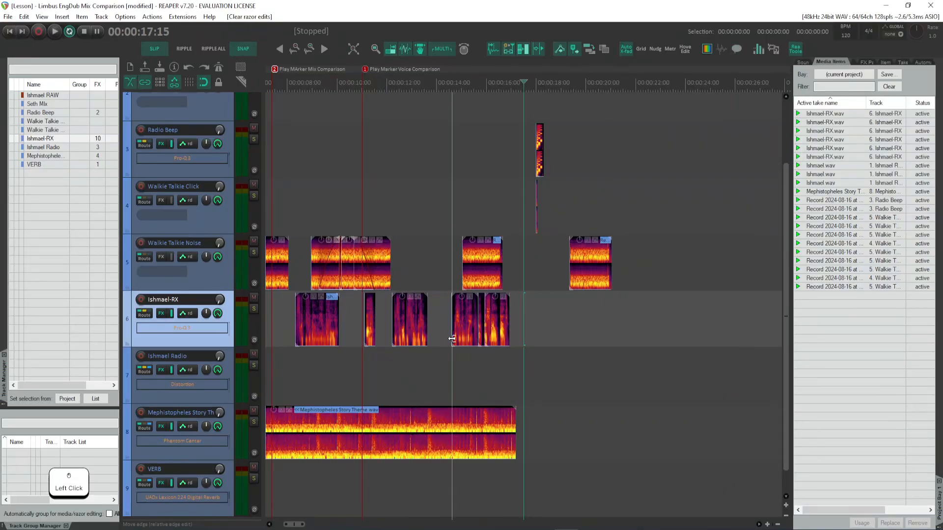
Step: Review the spectrogram clips across all tracks and set Peaks Mode back to plain waveforms
scroll(484, 474, "down", 1)
scroll(425, 450, "up", 4)
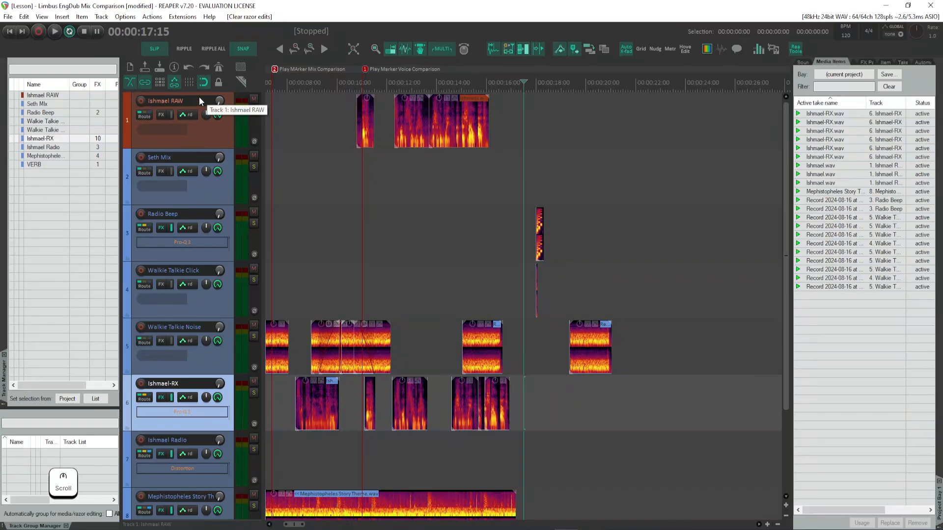
left_click(311, 50)
scroll(516, 244, "down", 5)
scroll(516, 244, "up", 7)
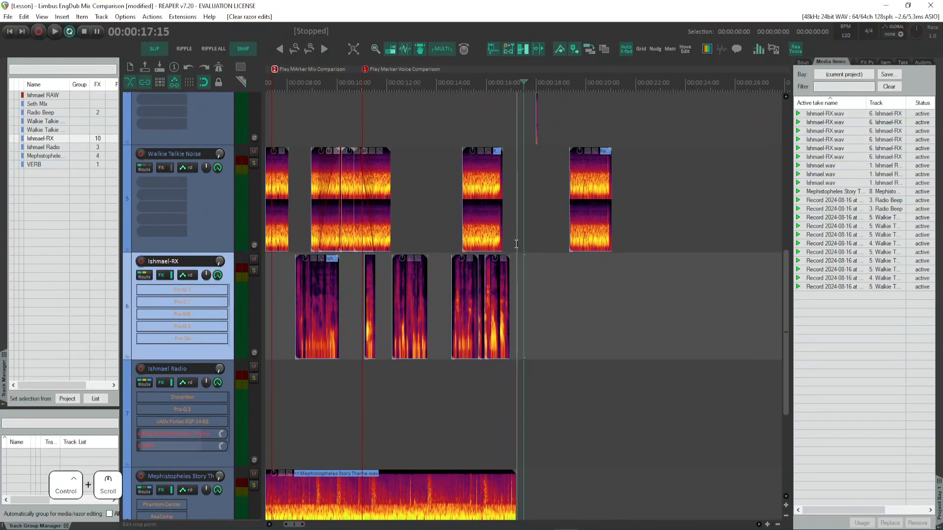
scroll(516, 244, "down", 5)
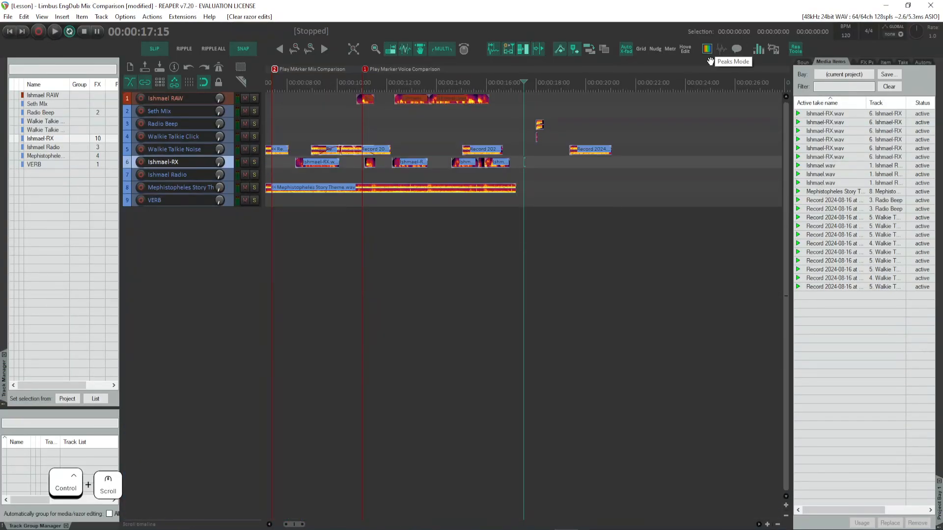
scroll(552, 273, "up", 4)
scroll(554, 287, "up", 2)
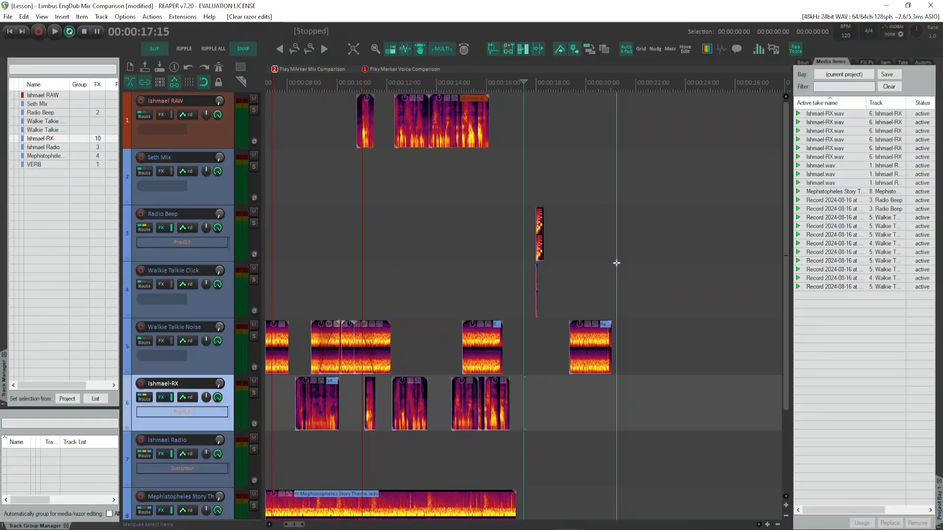
left_click(721, 49)
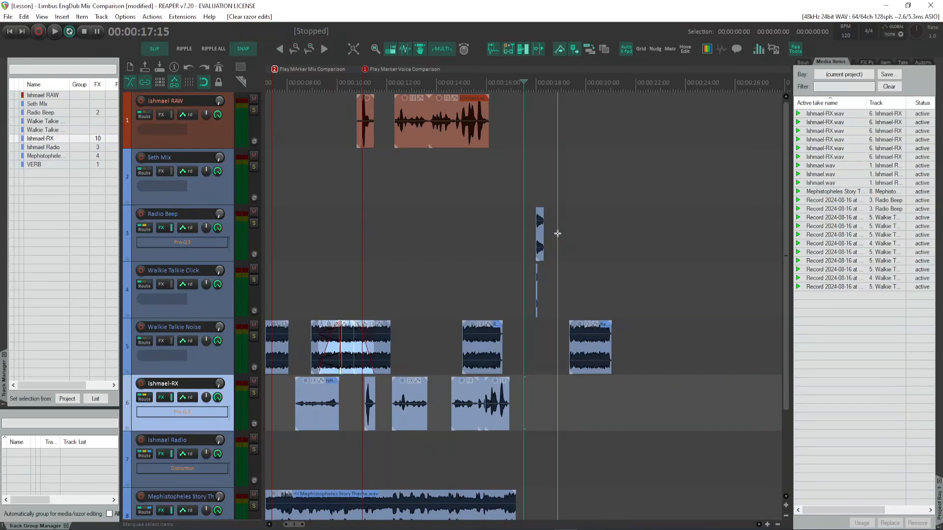
scroll(541, 253, "down", 2)
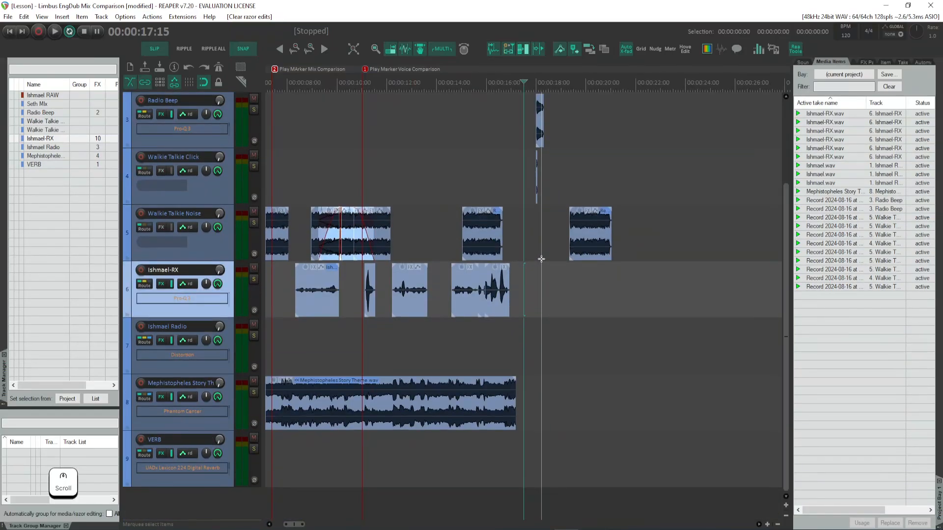
Step: Move the last Walkie Talkie Noise clip earlier to about 17 seconds and shift the last Ishmael-RX clip slightly later
left_click(796, 51)
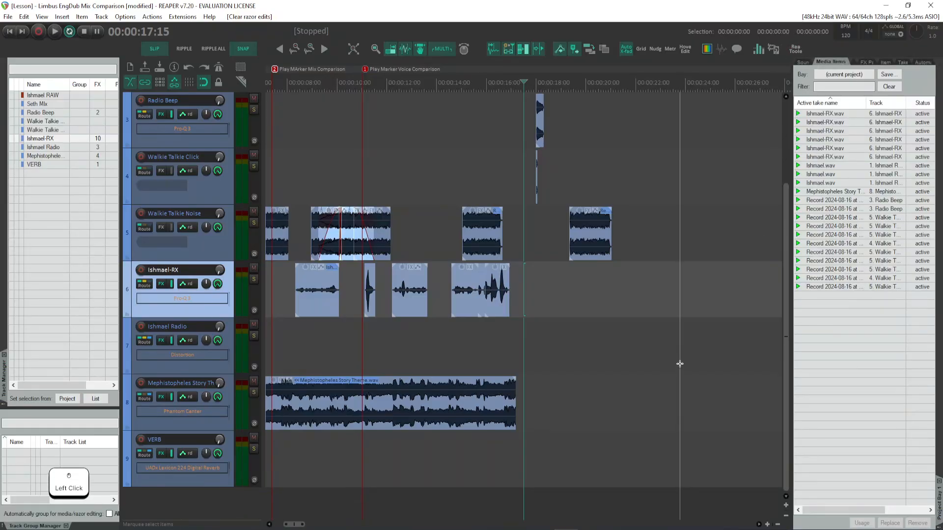
left_click_drag(579, 259, 506, 228)
left_click(641, 200)
left_click_drag(597, 249, 538, 255)
left_click(637, 234)
left_click_drag(498, 300, 515, 310)
left_click(587, 273)
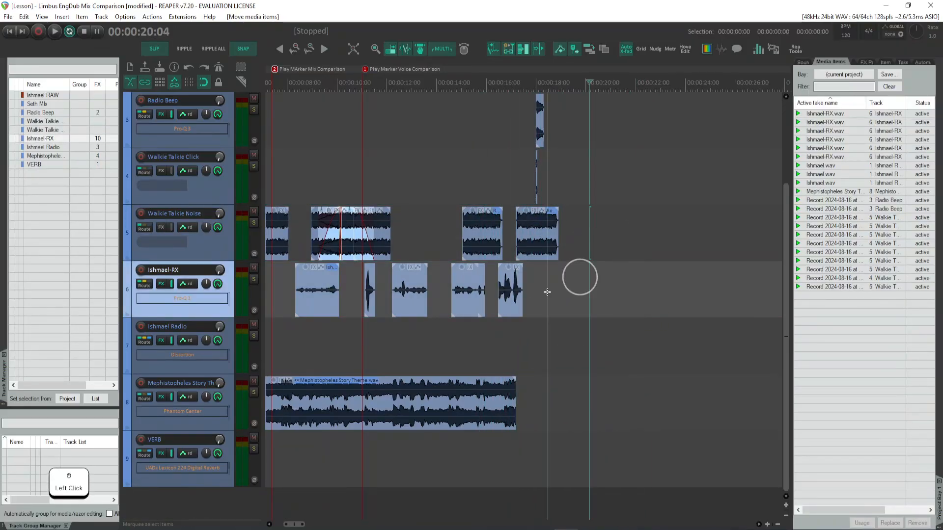
Step: Try to split the last Walkie Talkie Noise clip at 00:00:18:02
left_click(535, 253)
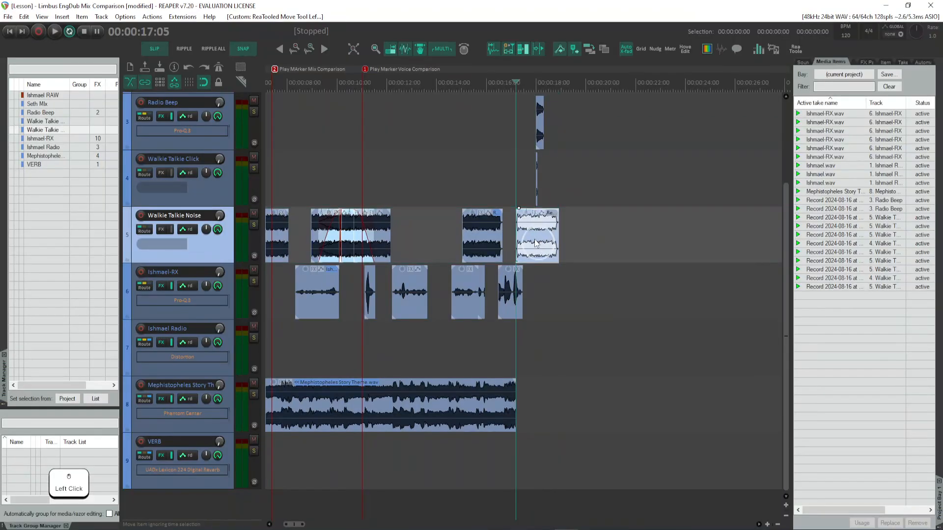
left_click(538, 242)
key("b")
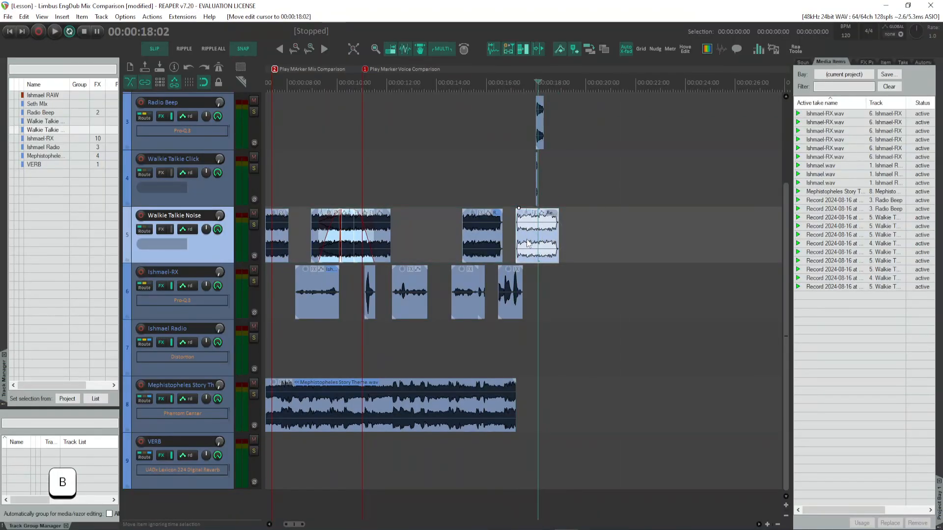
Step: Split the second-to-last Walkie Talkie Noise clip at 00:00:15:27 and move its first part slightly earlier, leaving a gap
left_click(483, 258)
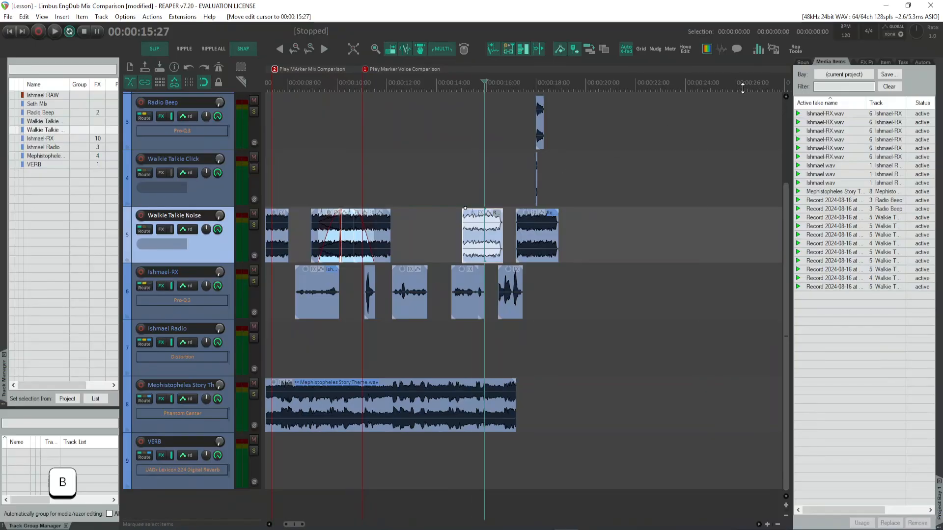
key("b")
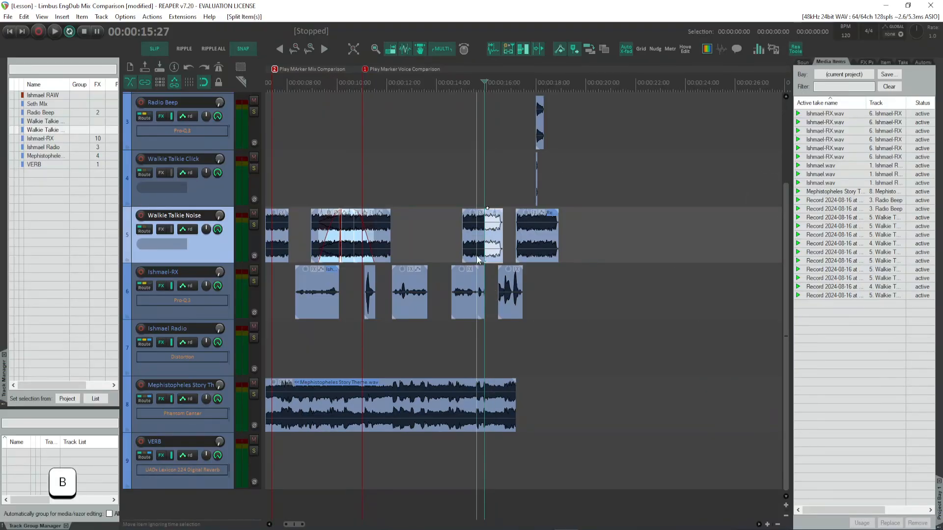
left_click_drag(474, 253, 462, 254)
left_click(620, 243)
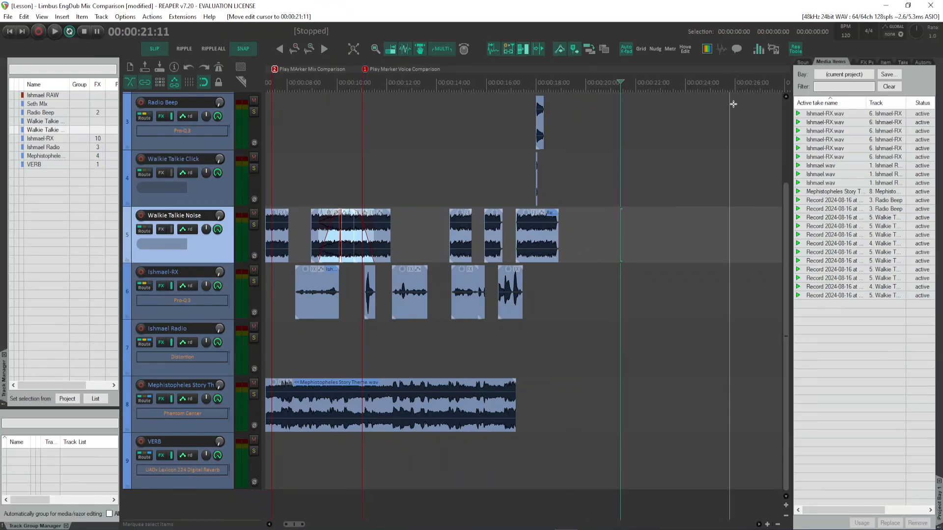
left_click(796, 53)
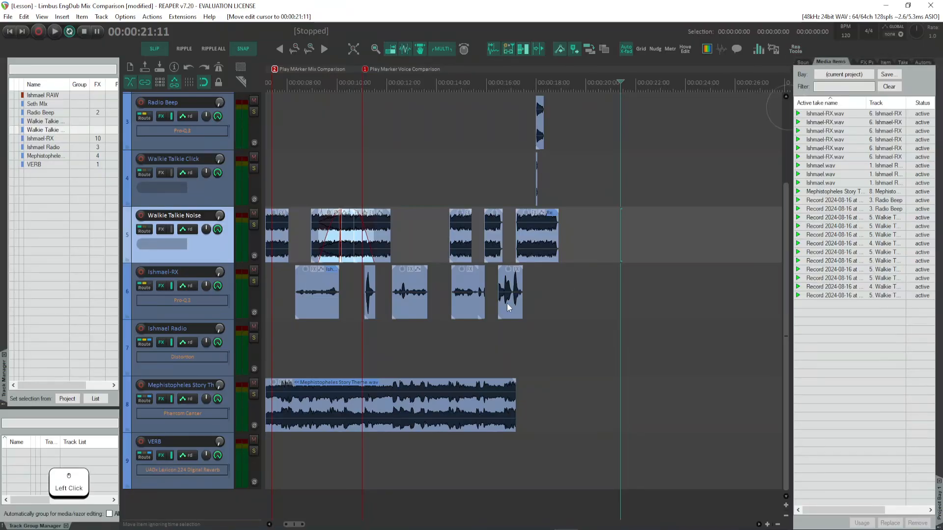